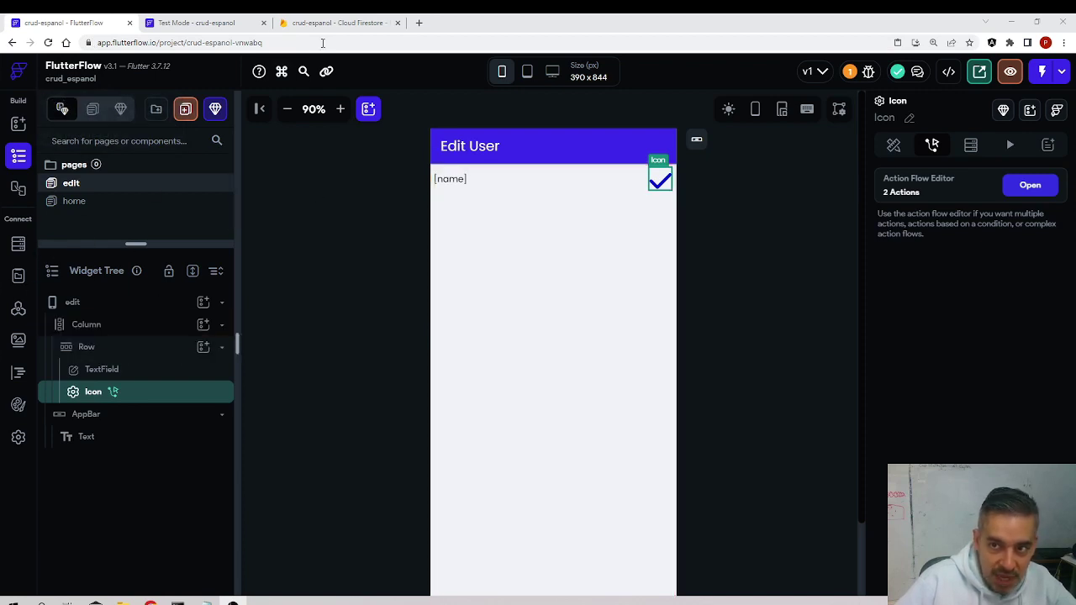
Look at the crud-espanol Firestore database in the Firebase console and return to FlutterFlow
{"action": "left_click", "coordinate": [341, 23]}
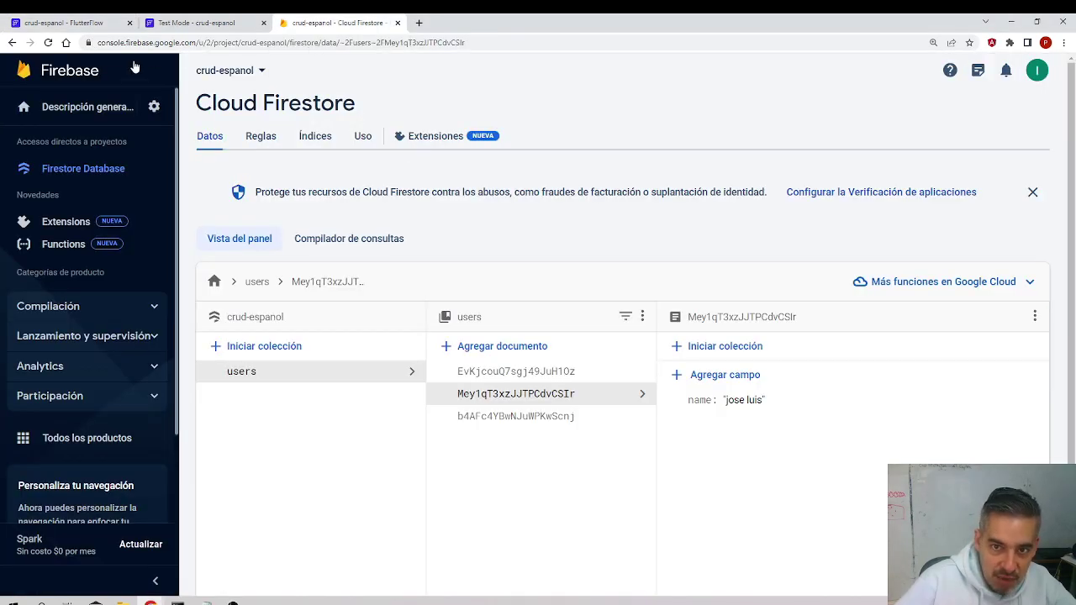
{"action": "left_click_drag", "start_coordinate": [98, 42], "coordinate": [164, 42]}
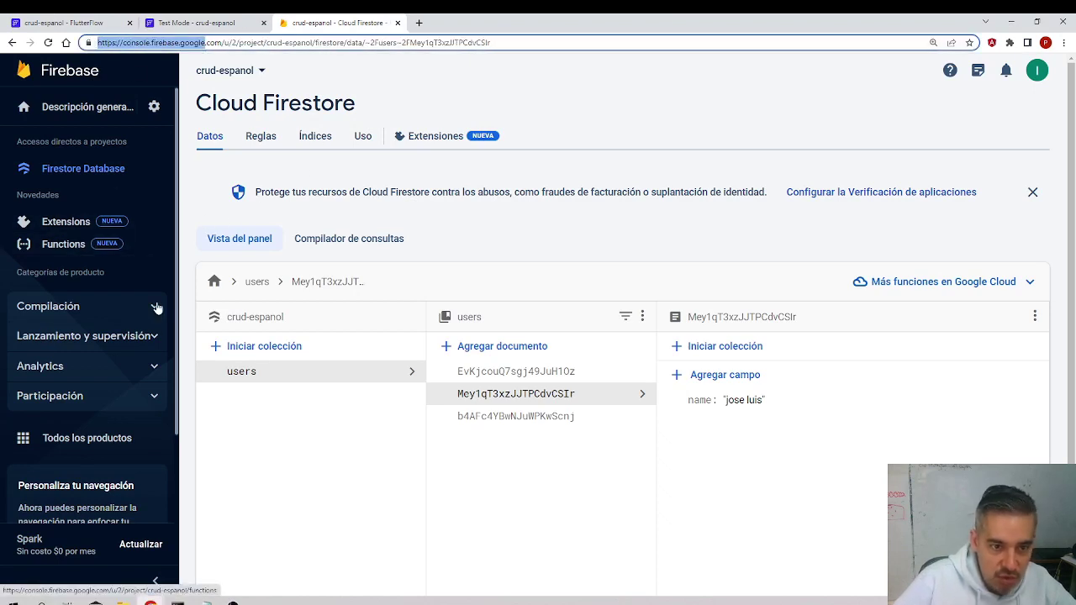
{"action": "left_click", "coordinate": [74, 23]}
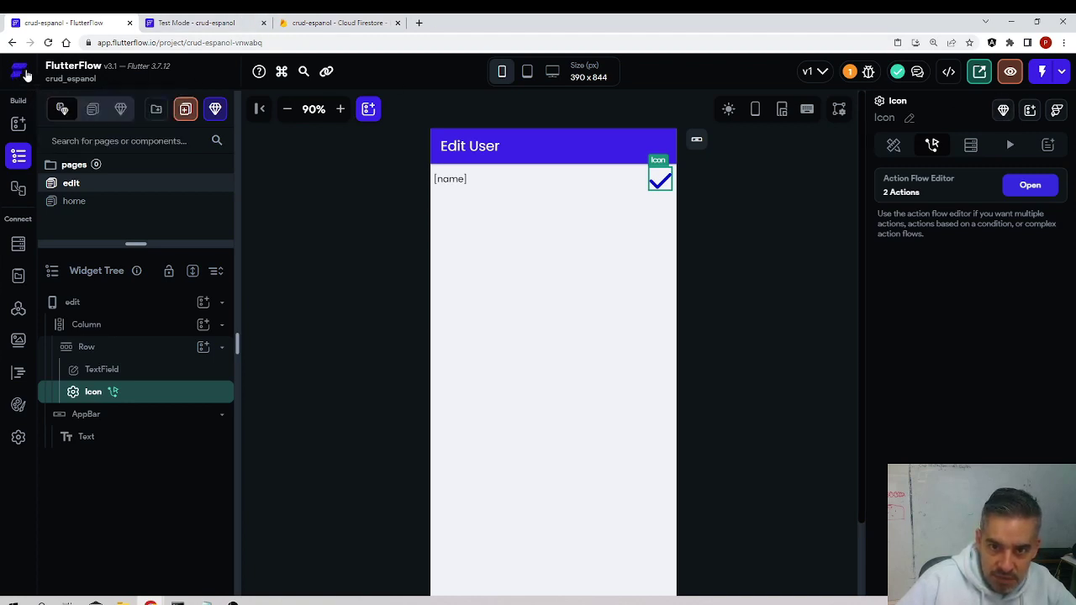
Create a blank FlutterFlow project named CRUD-english and proceed with Firebase setup enabled
{"action": "left_click", "coordinate": [20, 77]}
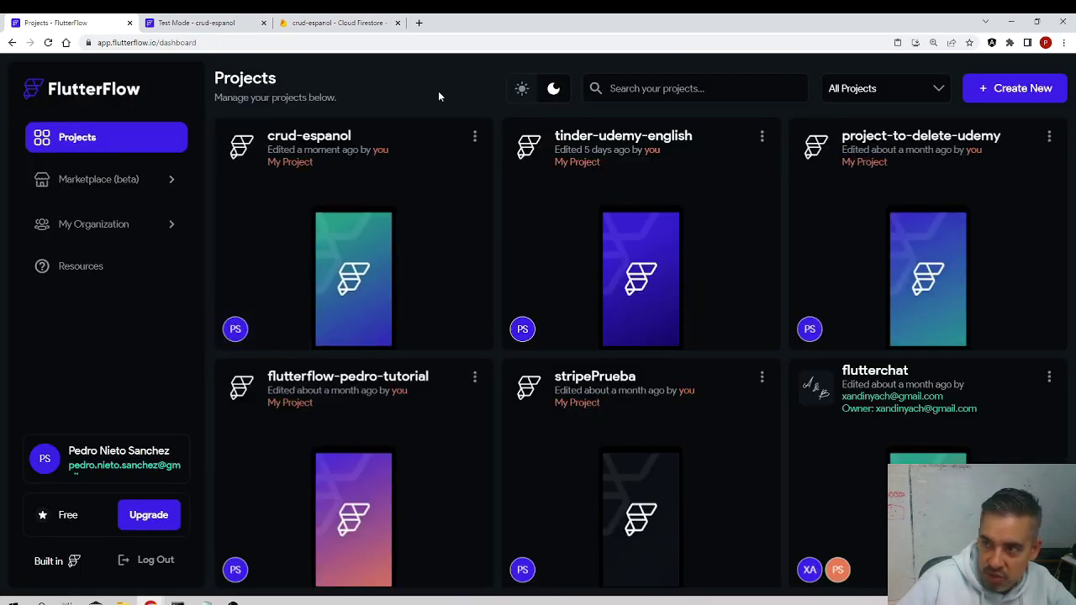
{"action": "left_click", "coordinate": [996, 89]}
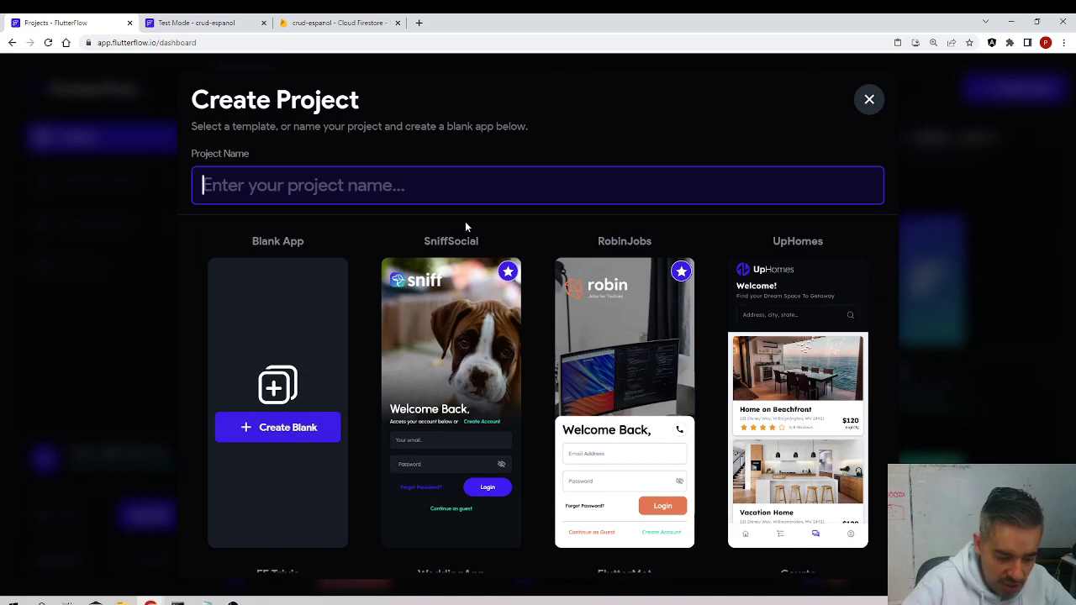
{"action": "type", "text": "CRUD-english"}
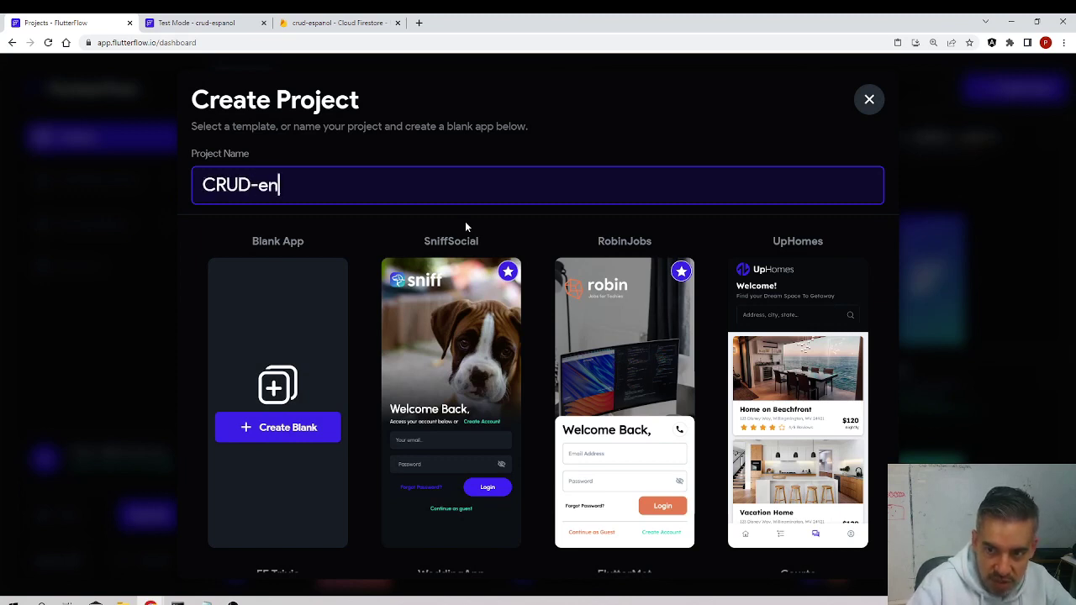
{"action": "left_click", "coordinate": [281, 427]}
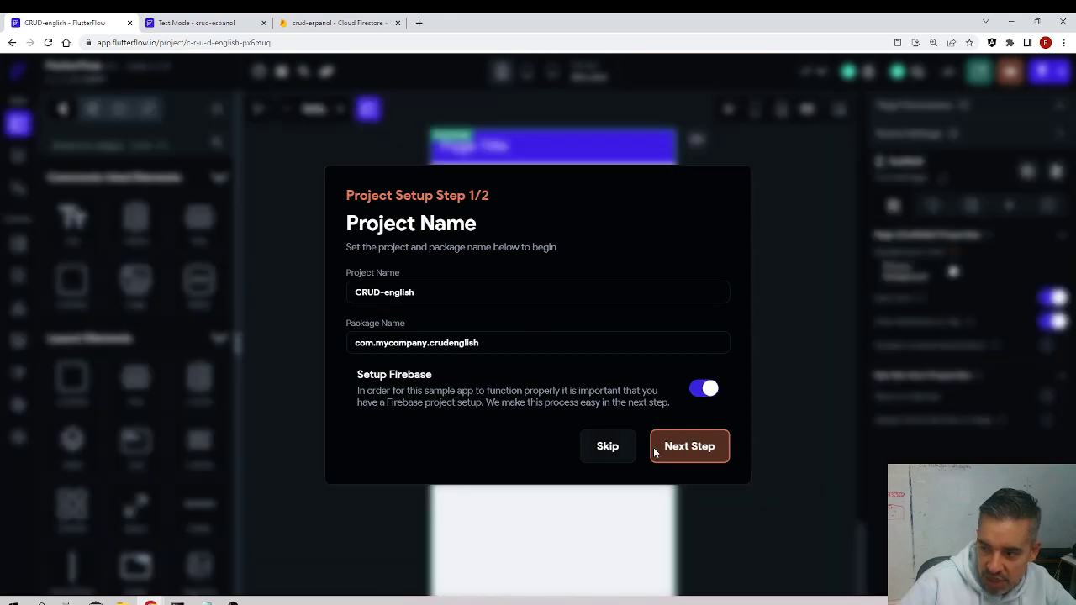
{"action": "left_click", "coordinate": [693, 451]}
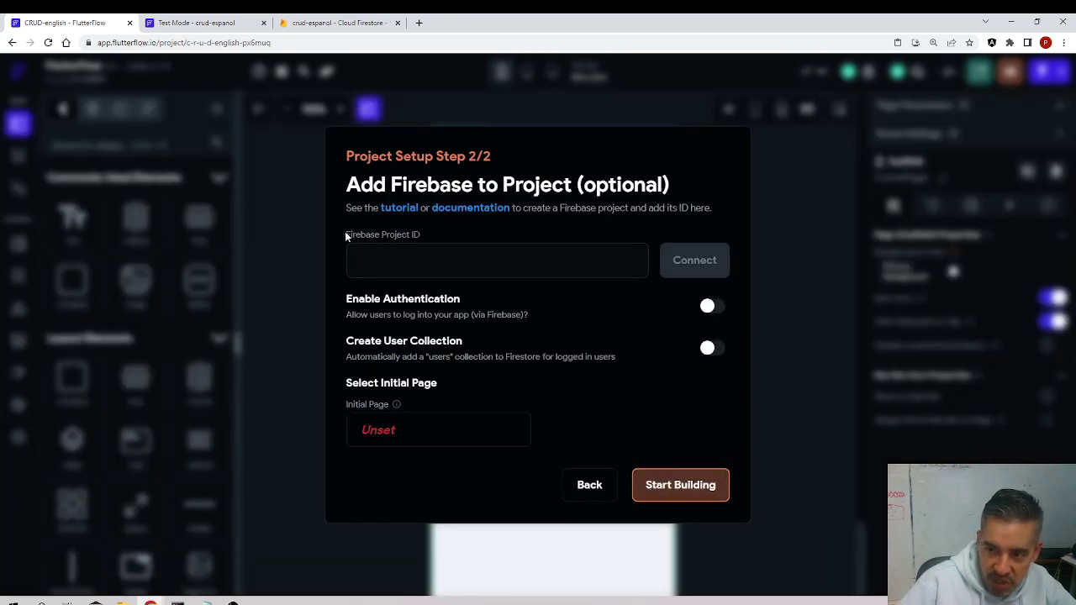
Switch to the Firebase console and view the general project settings of crud-espanol
{"action": "left_click", "coordinate": [323, 31]}
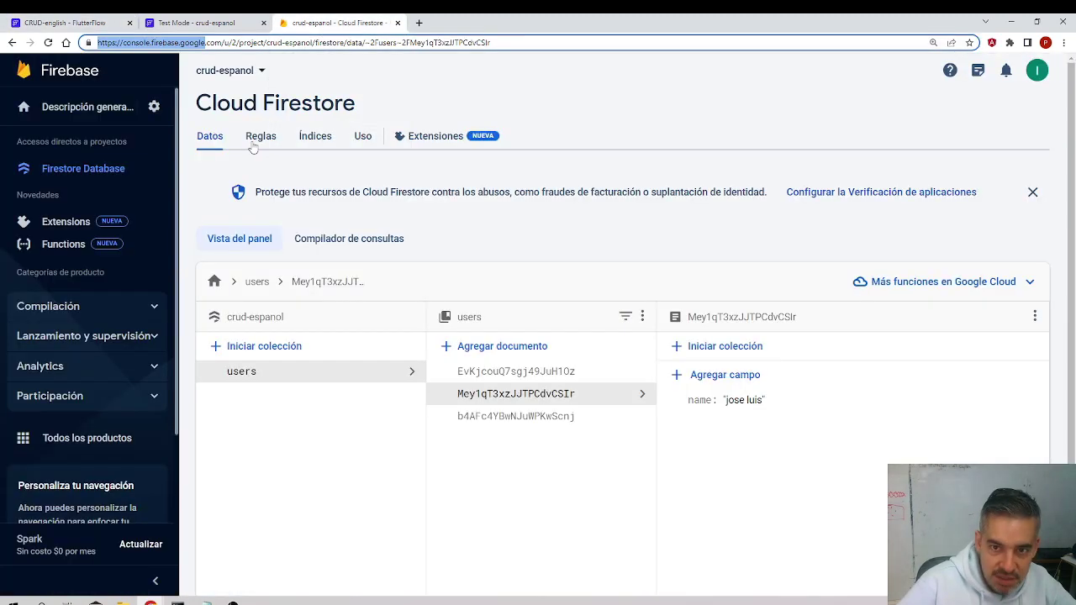
{"action": "left_click", "coordinate": [154, 107]}
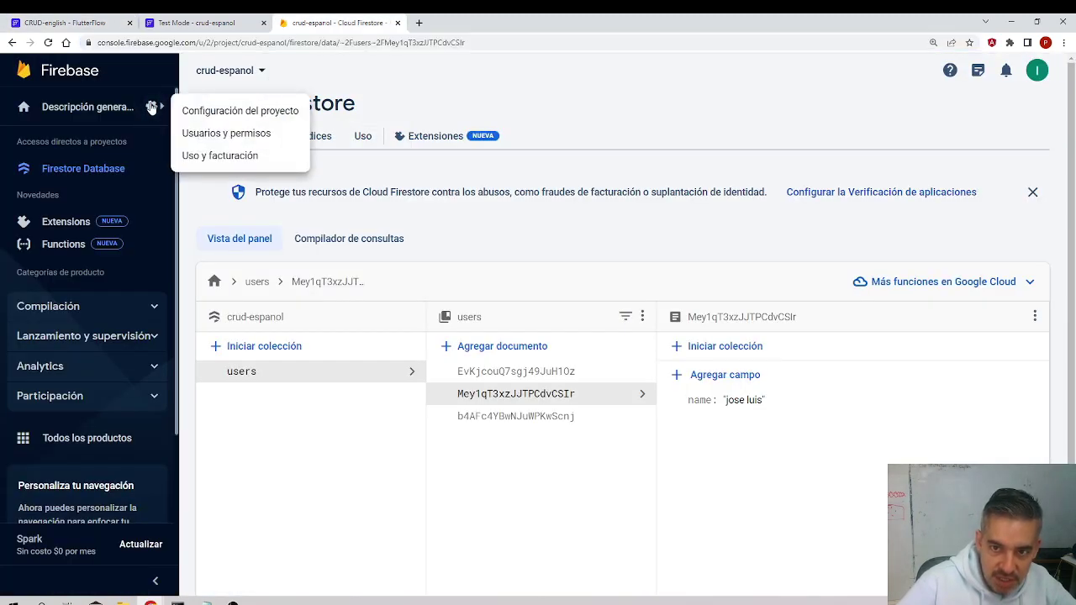
{"action": "left_click", "coordinate": [207, 113]}
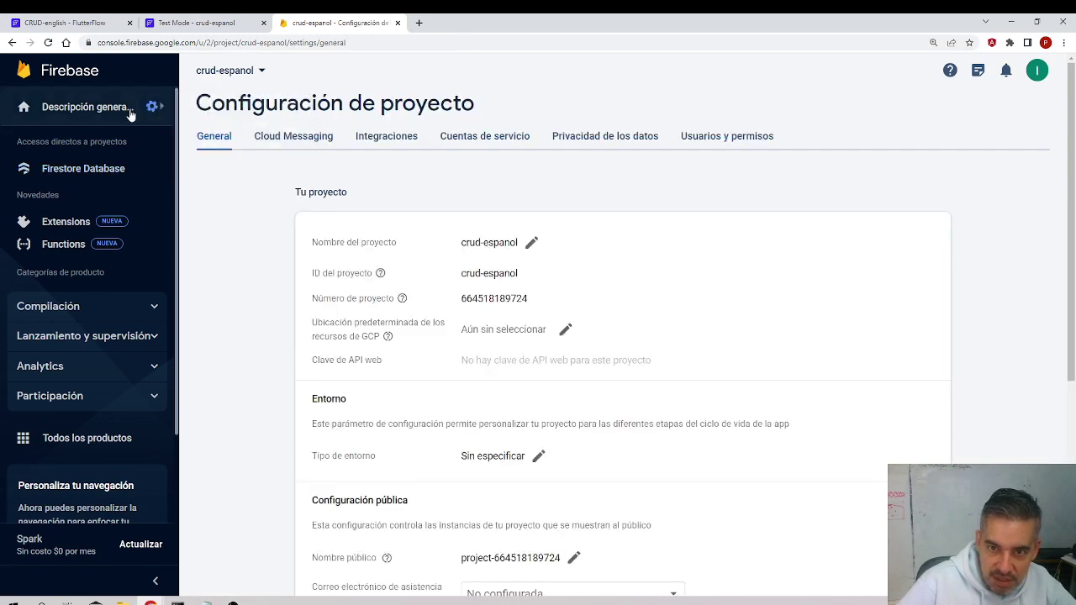
{"action": "left_click", "coordinate": [160, 110]}
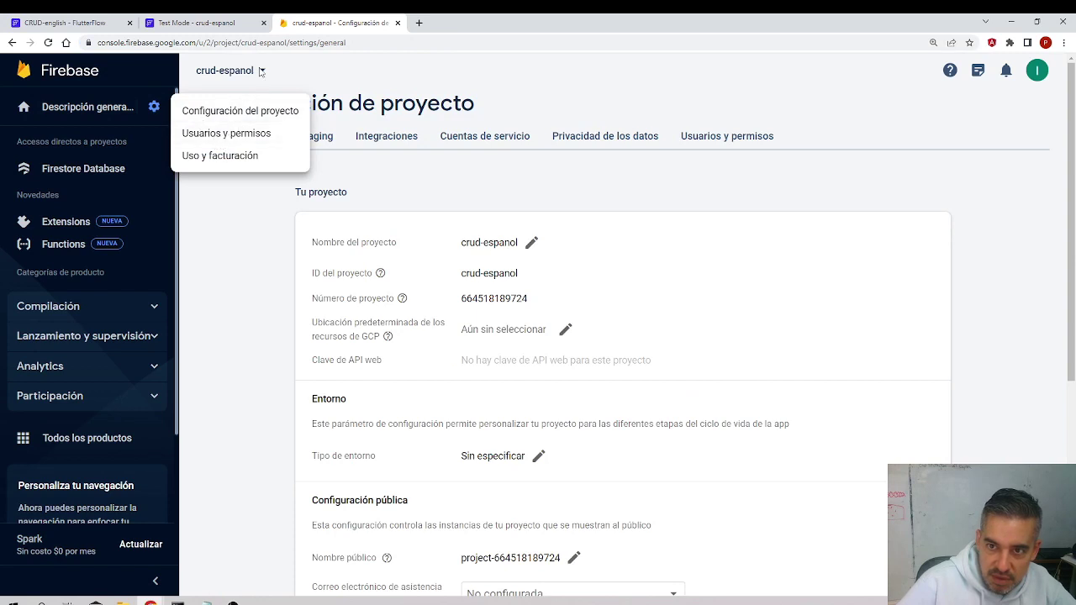
Start a new Firebase project named CRUD-english and continue to the Google Analytics options
{"action": "left_click", "coordinate": [260, 73]}
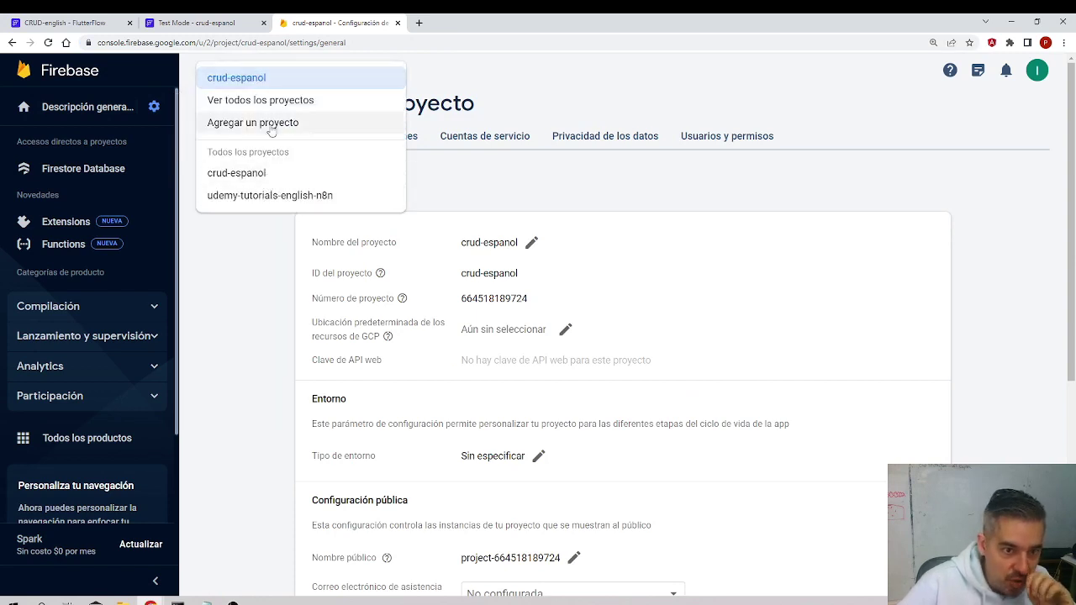
{"action": "left_click", "coordinate": [271, 126]}
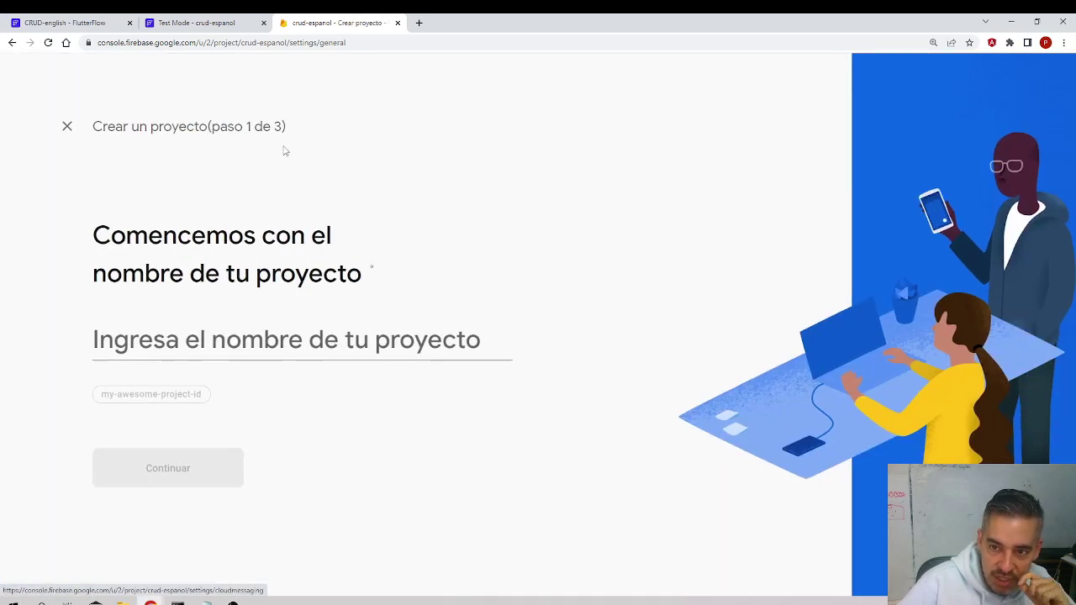
{"action": "left_click", "coordinate": [220, 340]}
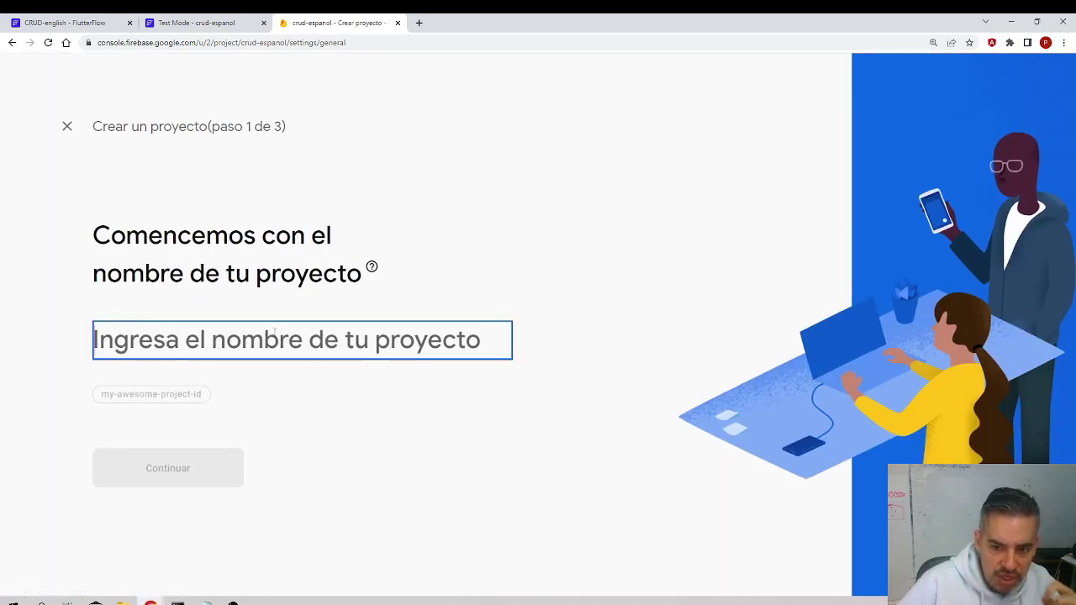
{"action": "type", "text": "CRUD-ENGL"}
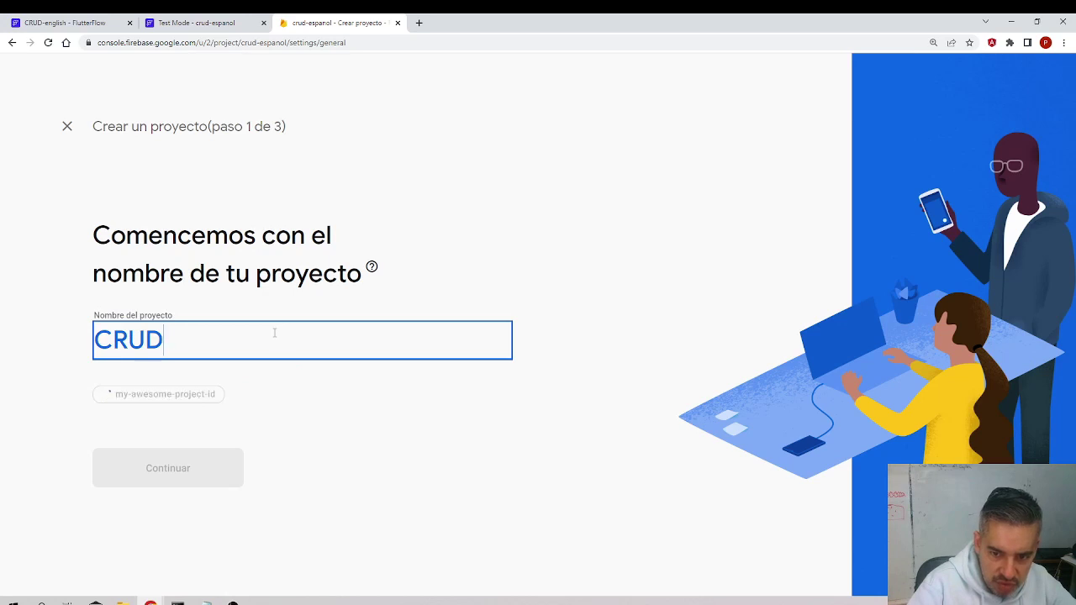
{"action": "key", "text": "BackSpace"}
{"action": "key", "text": "BackSpace"}
{"action": "key", "text": "BackSpace"}
{"action": "key", "text": "BackSpace"}
{"action": "type", "text": "english"}
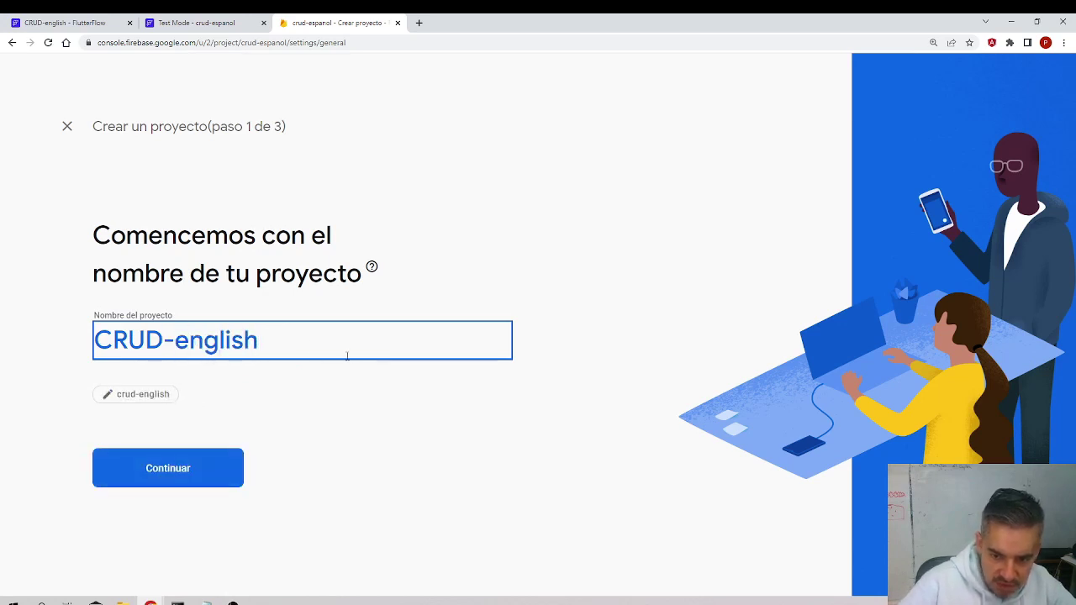
{"action": "left_click", "coordinate": [188, 466]}
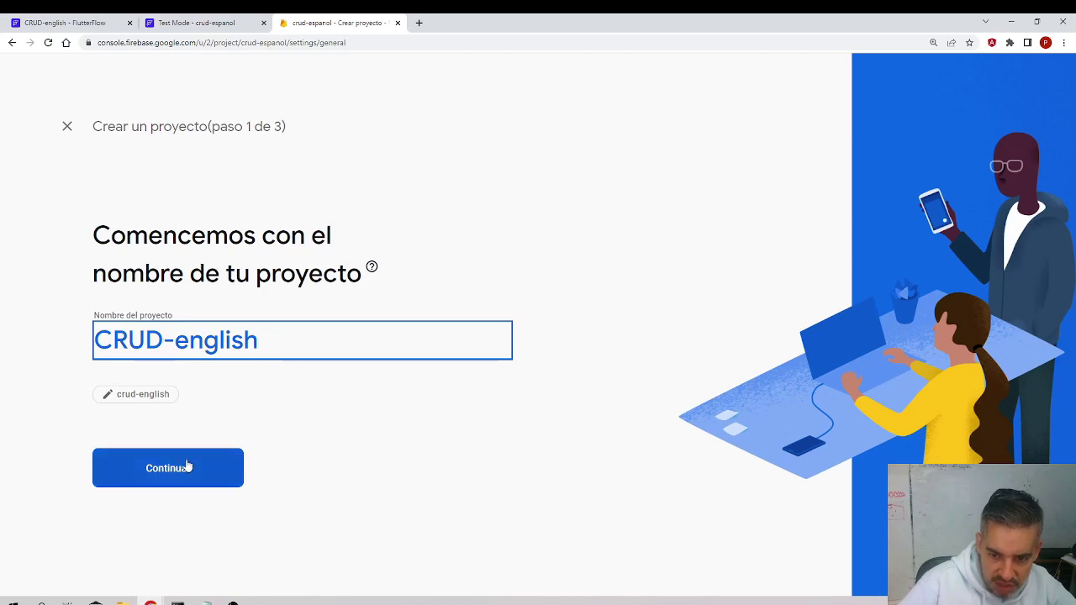
Keep Google Analytics enabled with Default Account for Firebase, then create the project and continue to its overview
{"action": "scroll", "coordinate": [206, 487], "scroll_direction": "down", "scroll_amount": 2}
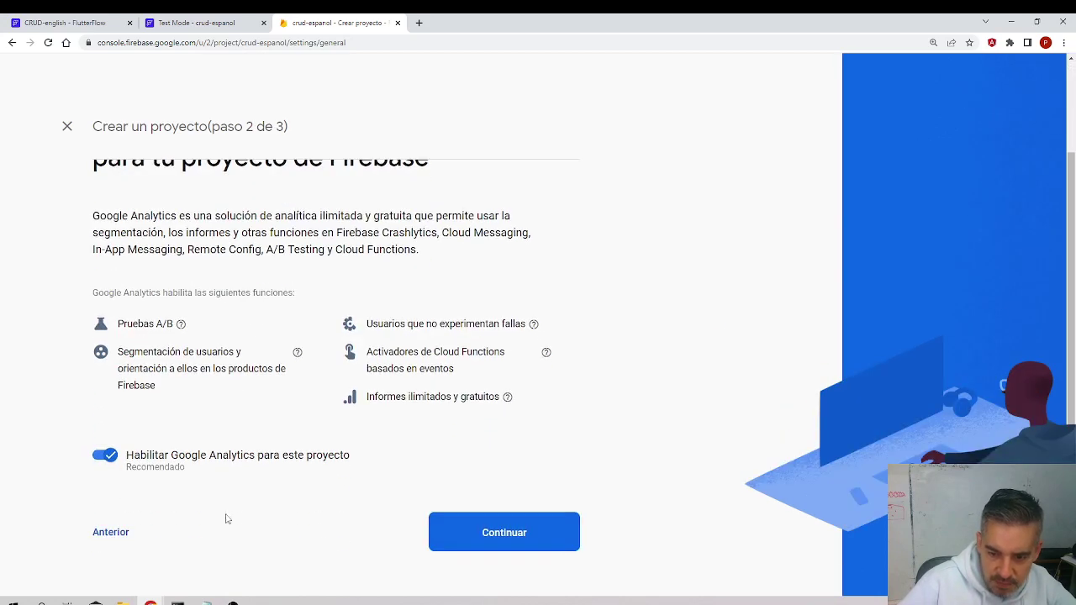
{"action": "left_click", "coordinate": [495, 543]}
{"action": "left_click", "coordinate": [279, 329]}
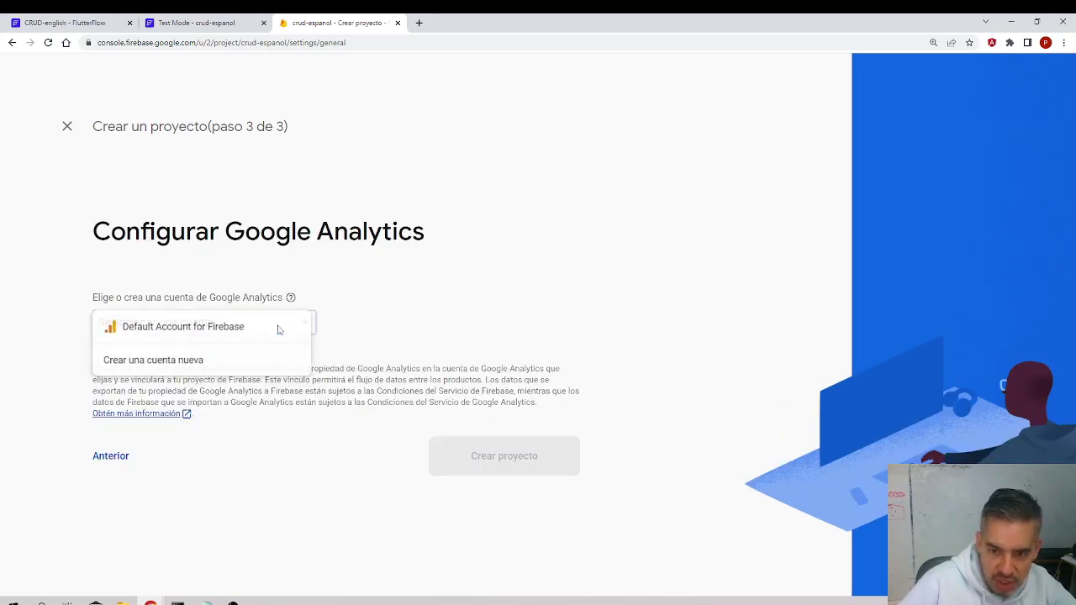
{"action": "left_click", "coordinate": [202, 329]}
{"action": "left_click", "coordinate": [510, 493]}
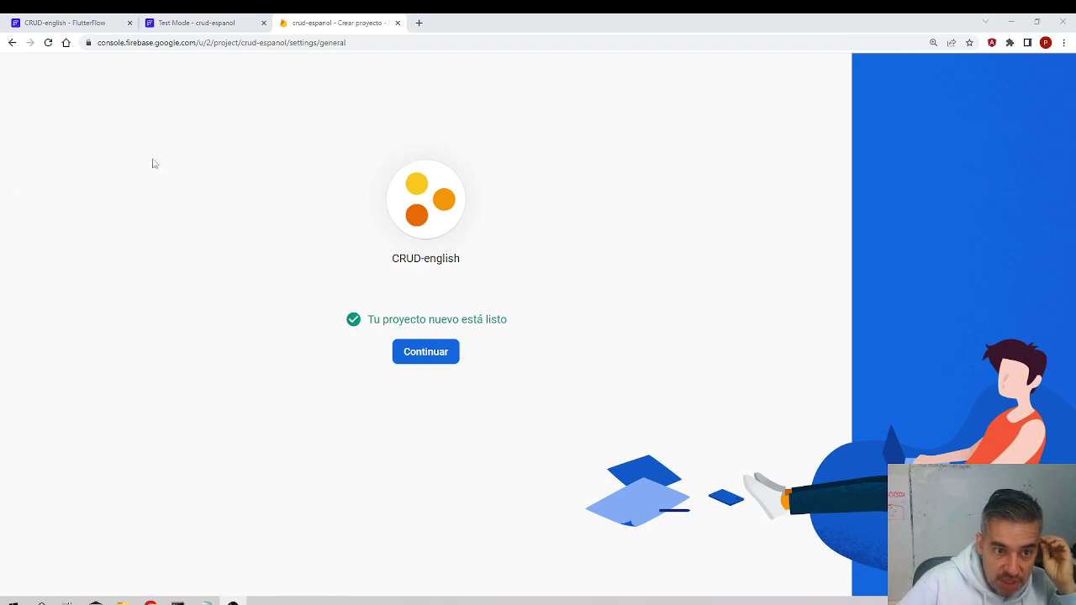
{"action": "left_click", "coordinate": [447, 356]}
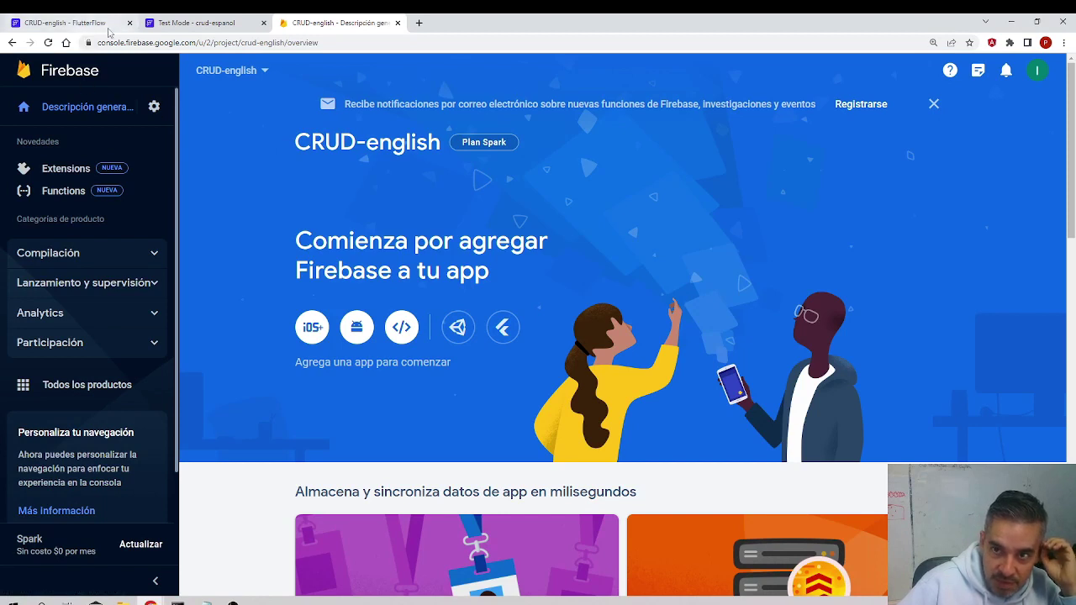
Copy the CRUD-english project ID from the Firebase project settings and paste it as the Firebase Project ID in FlutterFlow
{"action": "left_click", "coordinate": [155, 109]}
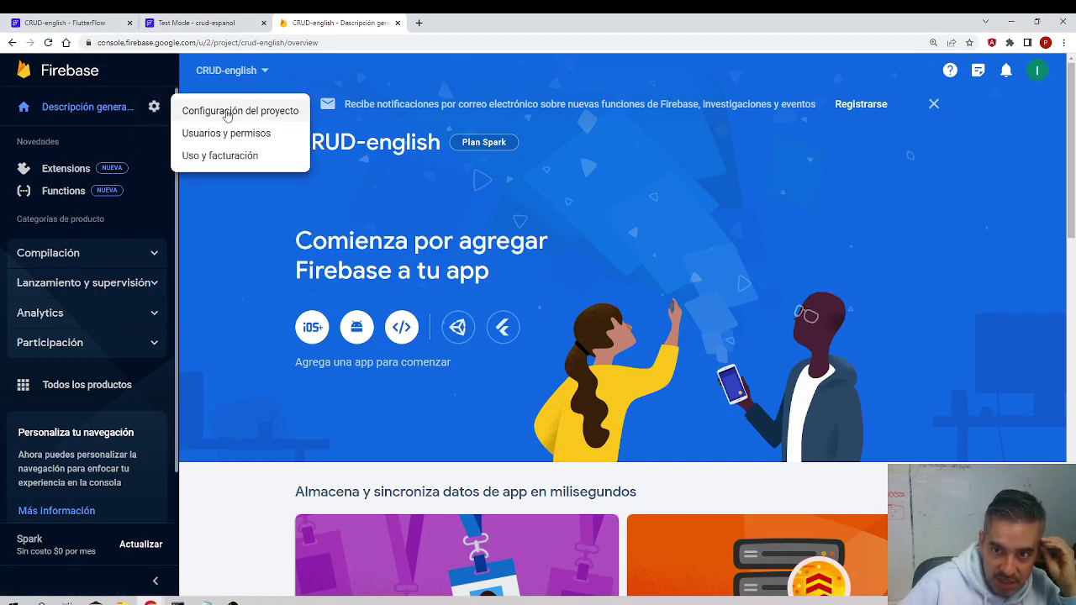
{"action": "left_click", "coordinate": [260, 117]}
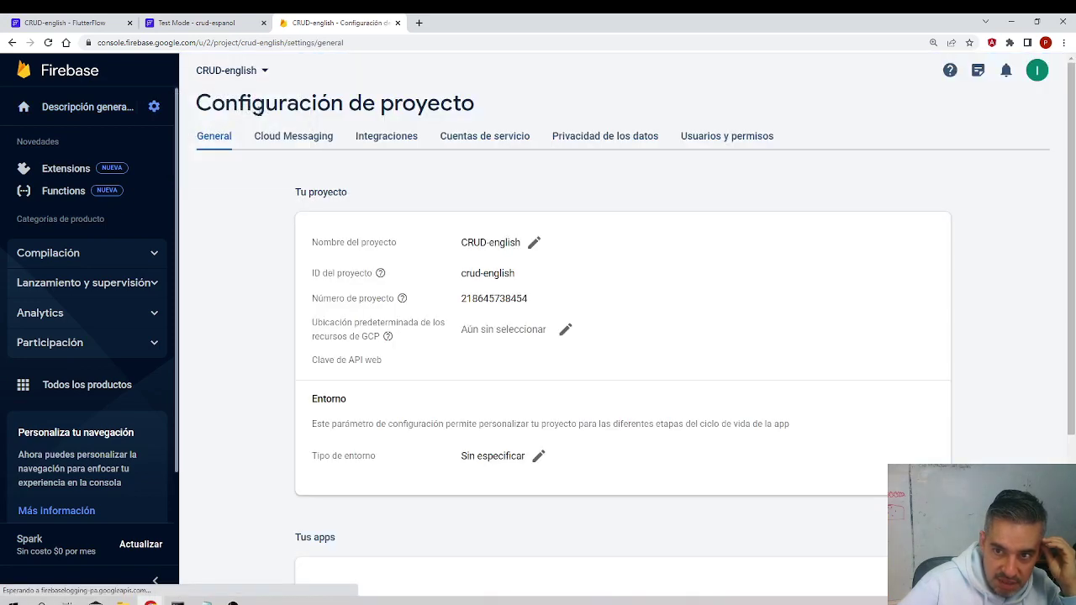
{"action": "left_click_drag", "start_coordinate": [514, 274], "coordinate": [459, 273]}
{"action": "key", "text": "ctrl+c"}
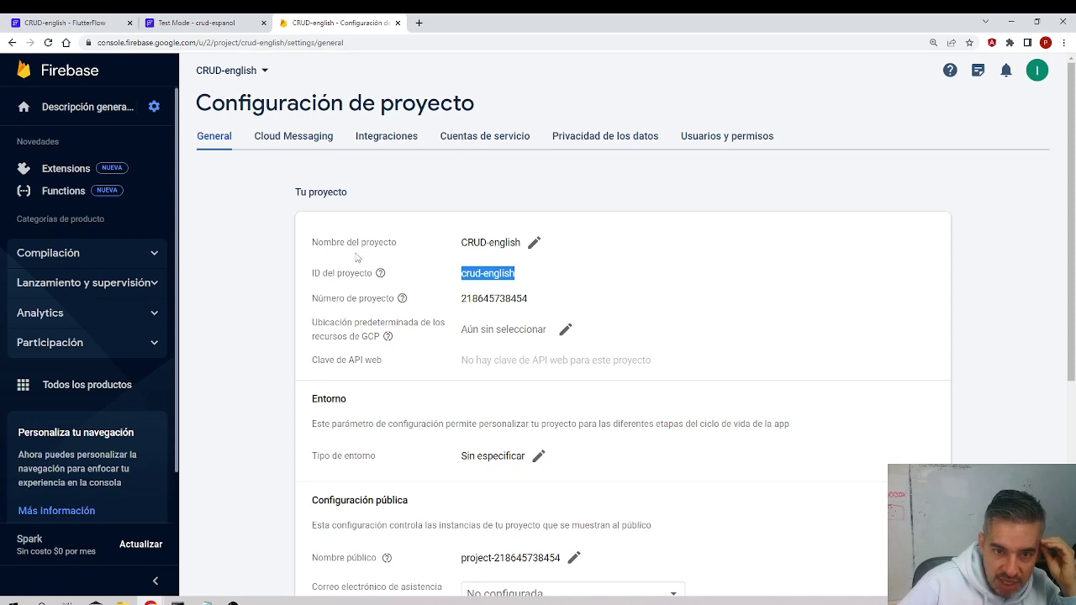
{"action": "mouse_move", "coordinate": [372, 279]}
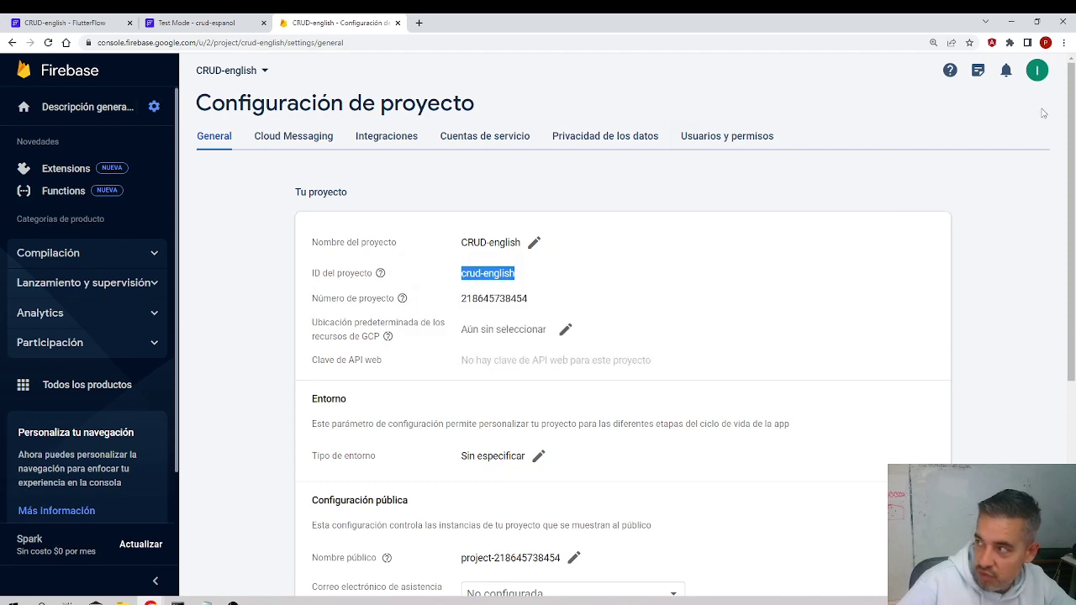
{"action": "mouse_move", "coordinate": [334, 278]}
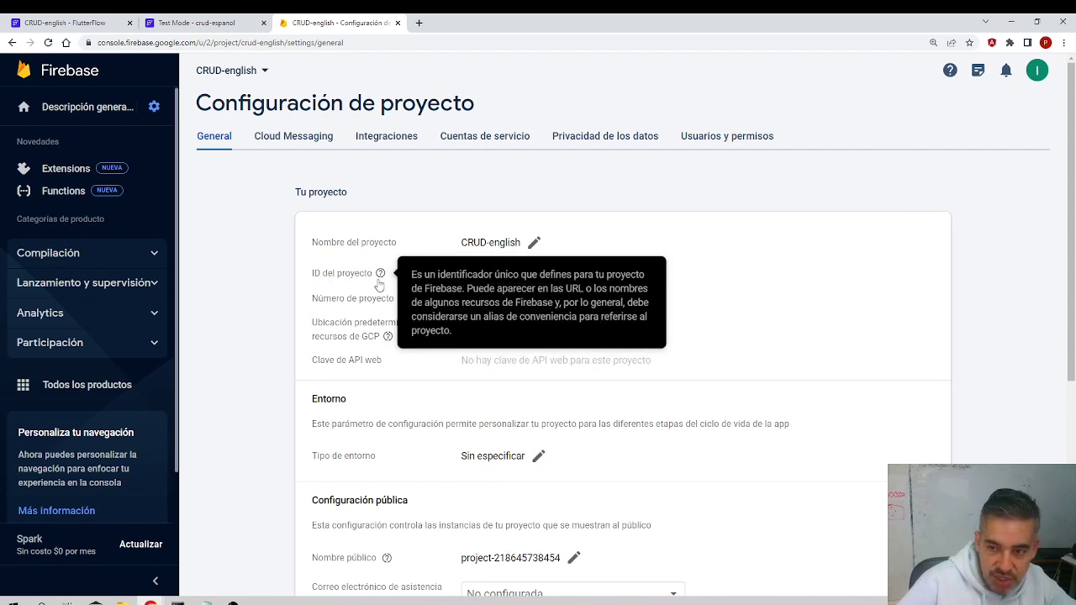
{"action": "mouse_move", "coordinate": [412, 275]}
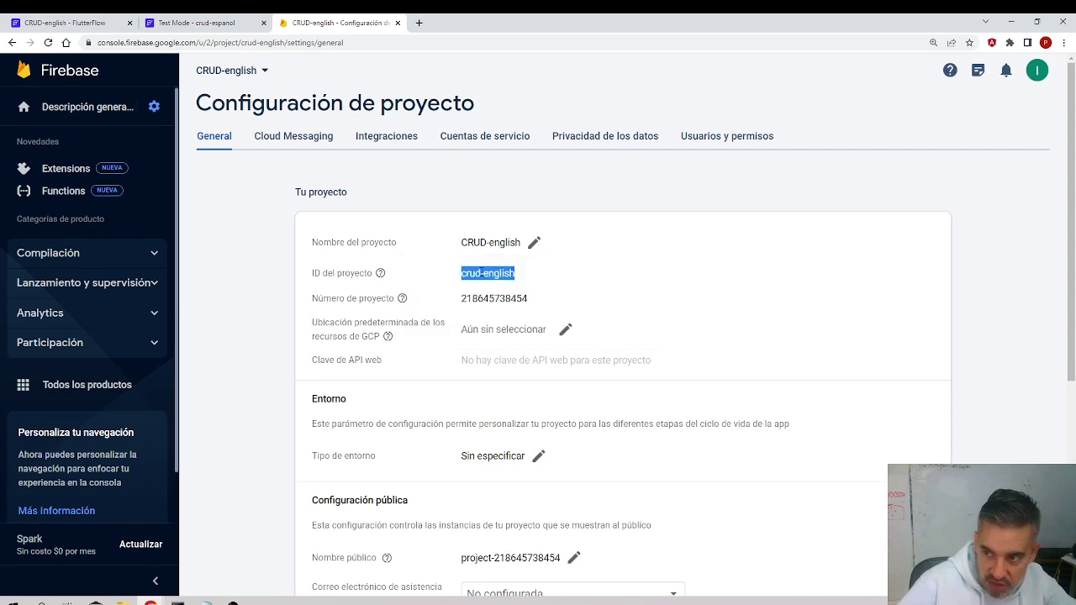
{"action": "left_click", "coordinate": [92, 23]}
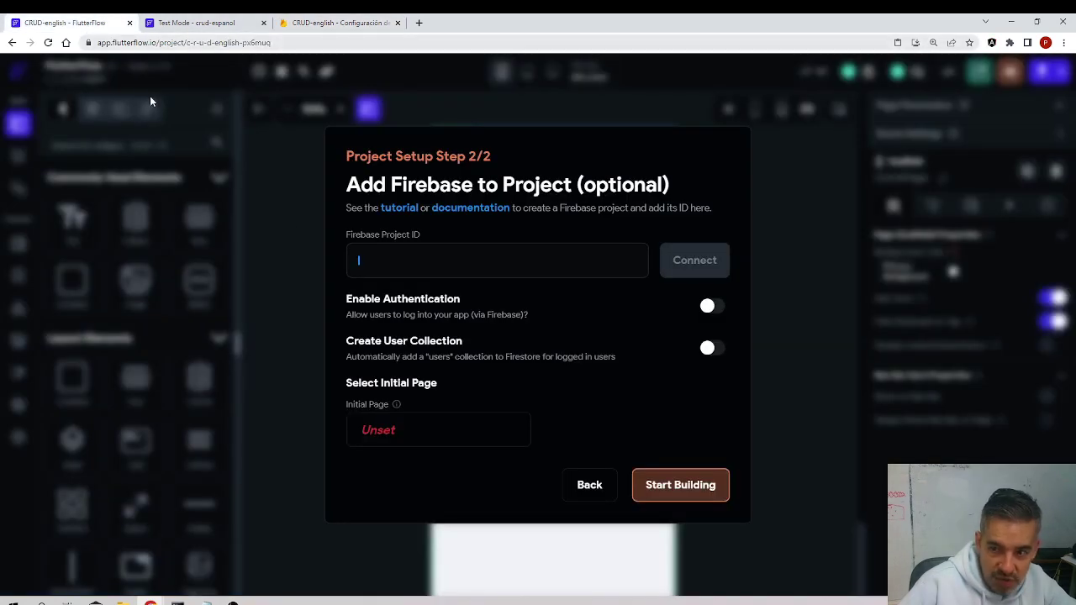
{"action": "key", "text": "ctrl+v"}
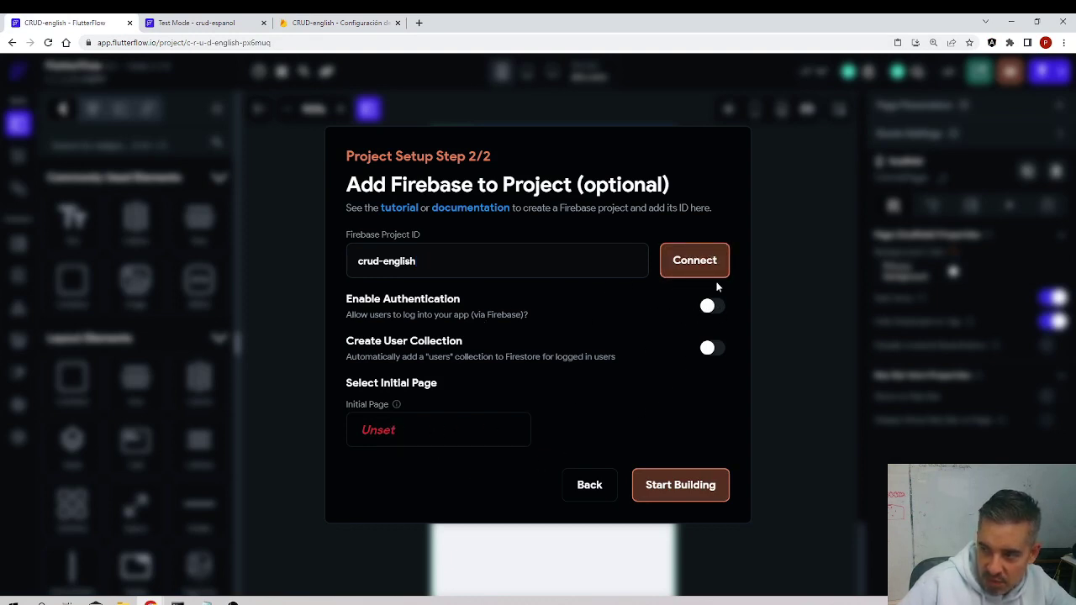
Create a blank initial page named home and finish the project setup to start building
{"action": "left_click", "coordinate": [375, 435]}
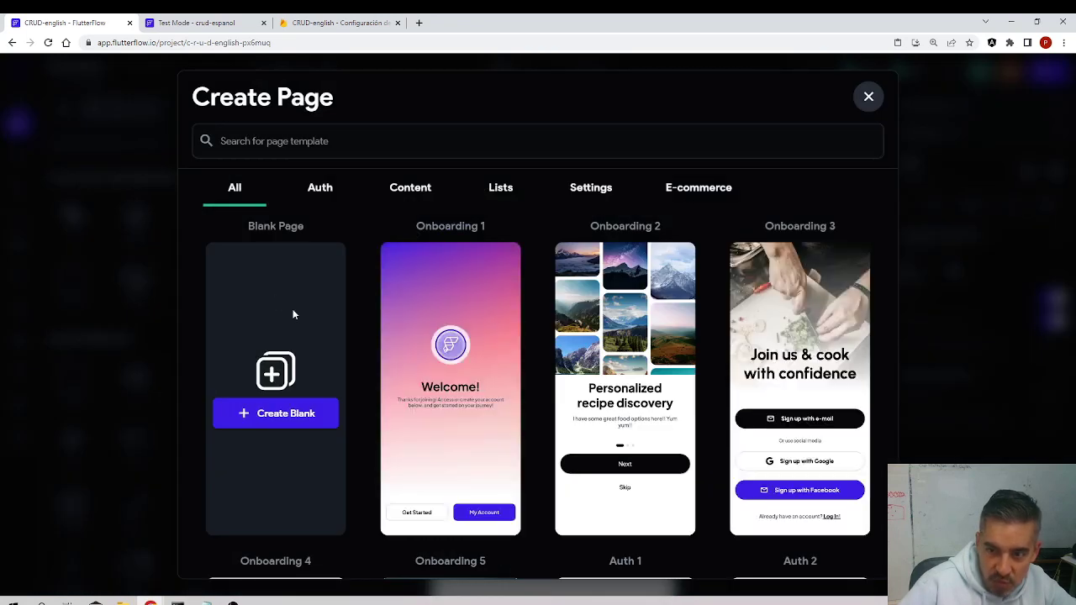
{"action": "left_click", "coordinate": [258, 415]}
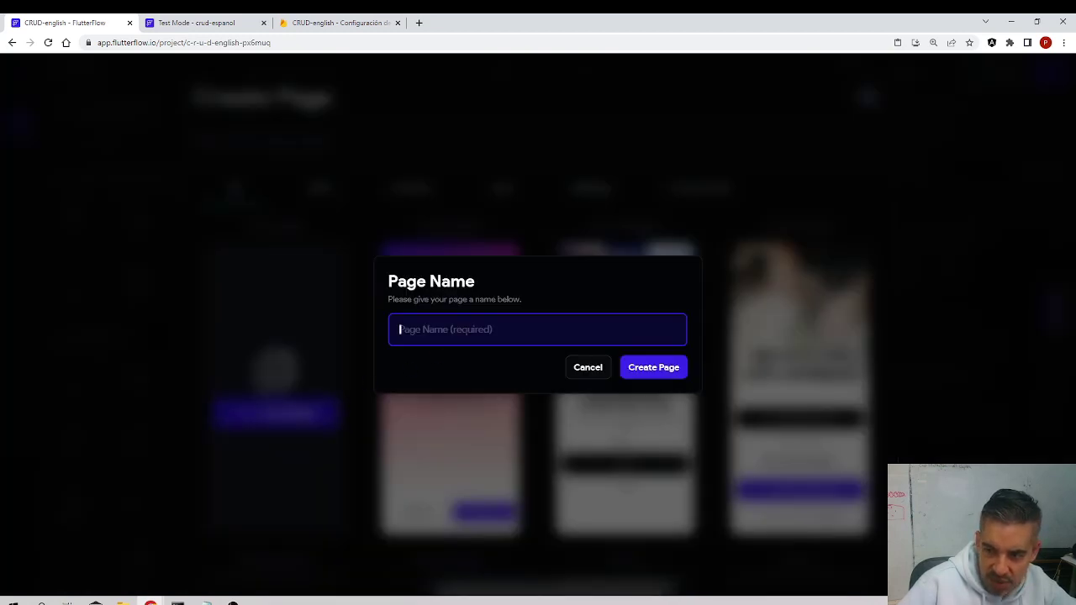
{"action": "type", "text": "home"}
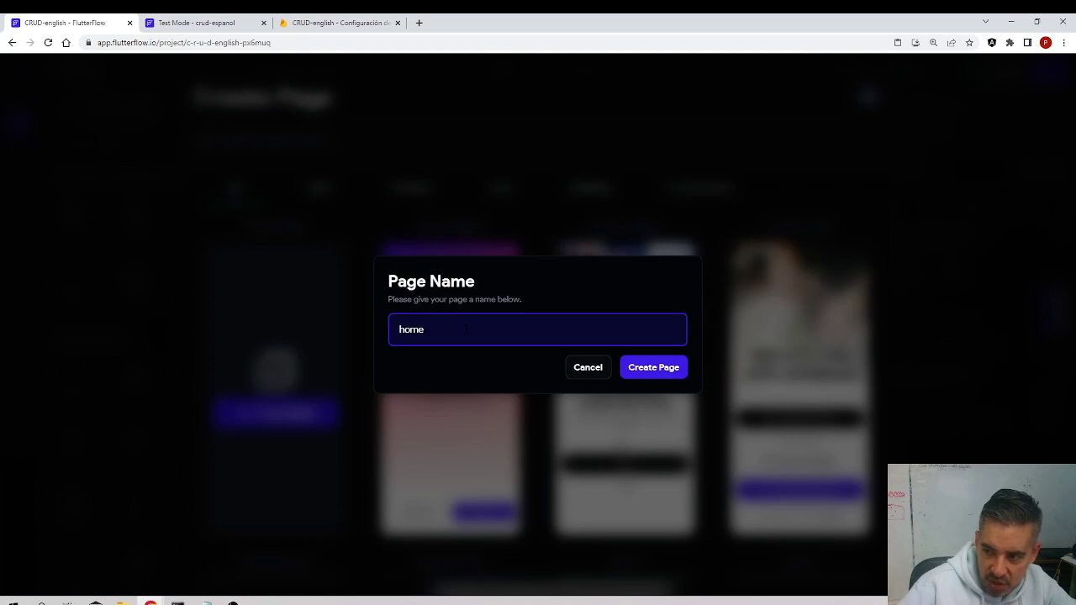
{"action": "left_click", "coordinate": [649, 368]}
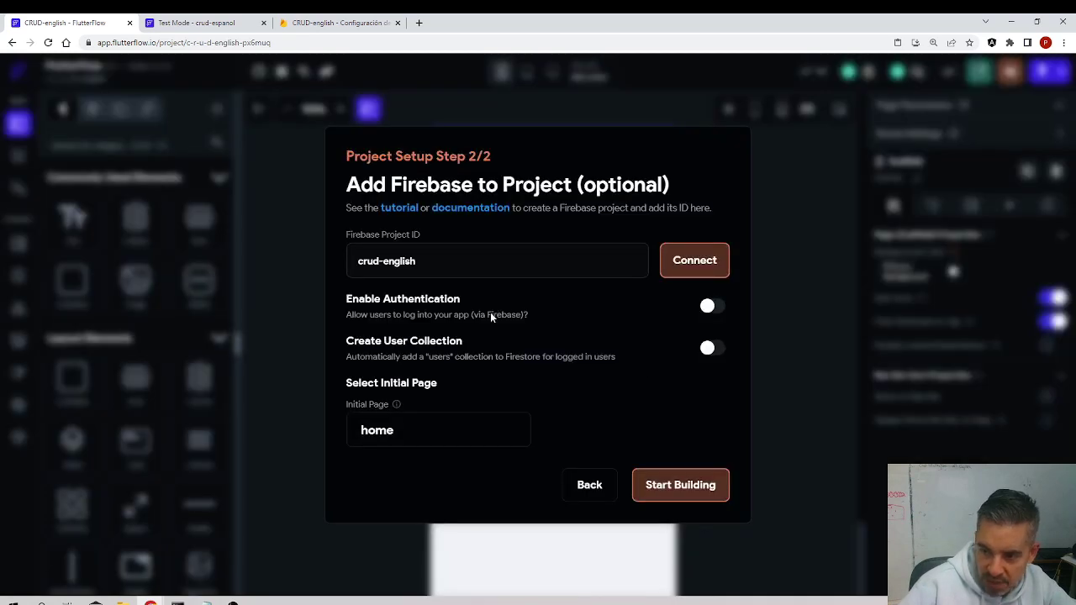
{"action": "left_click", "coordinate": [674, 500]}
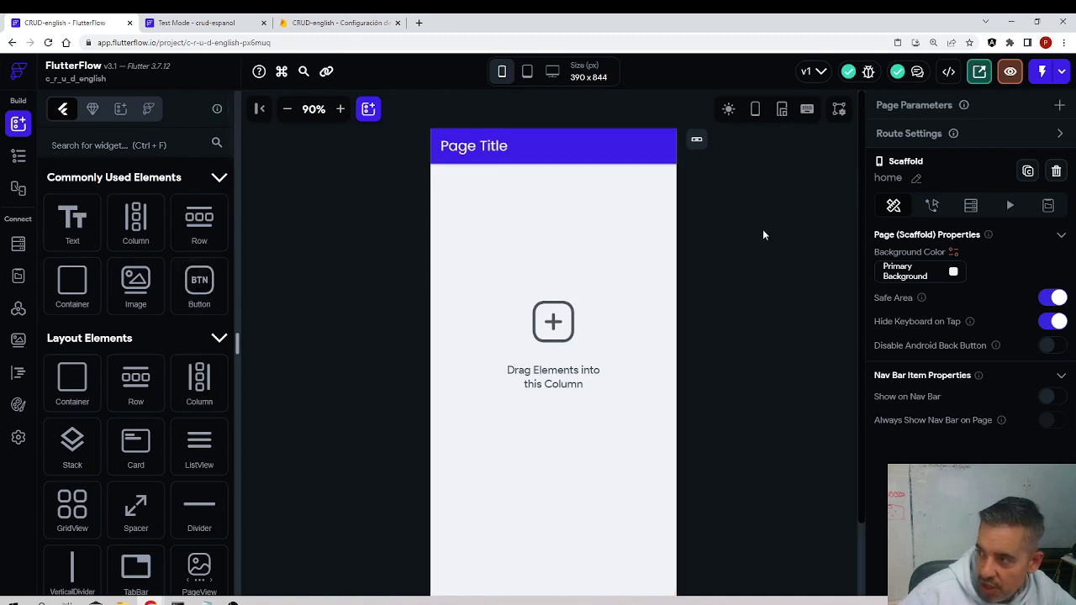
Replace the home page's title bar text with CRUD
{"action": "left_click", "coordinate": [471, 148]}
{"action": "left_click", "coordinate": [942, 249]}
{"action": "key", "text": "BackSpace"}
{"action": "key", "text": "BackSpace"}
{"action": "key", "text": "BackSpace"}
{"action": "key", "text": "BackSpace"}
{"action": "key", "text": "BackSpace"}
{"action": "key", "text": "BackSpace"}
{"action": "key", "text": "BackSpace"}
{"action": "key", "text": "BackSpace"}
{"action": "key", "text": "BackSpace"}
{"action": "key", "text": "BackSpace"}
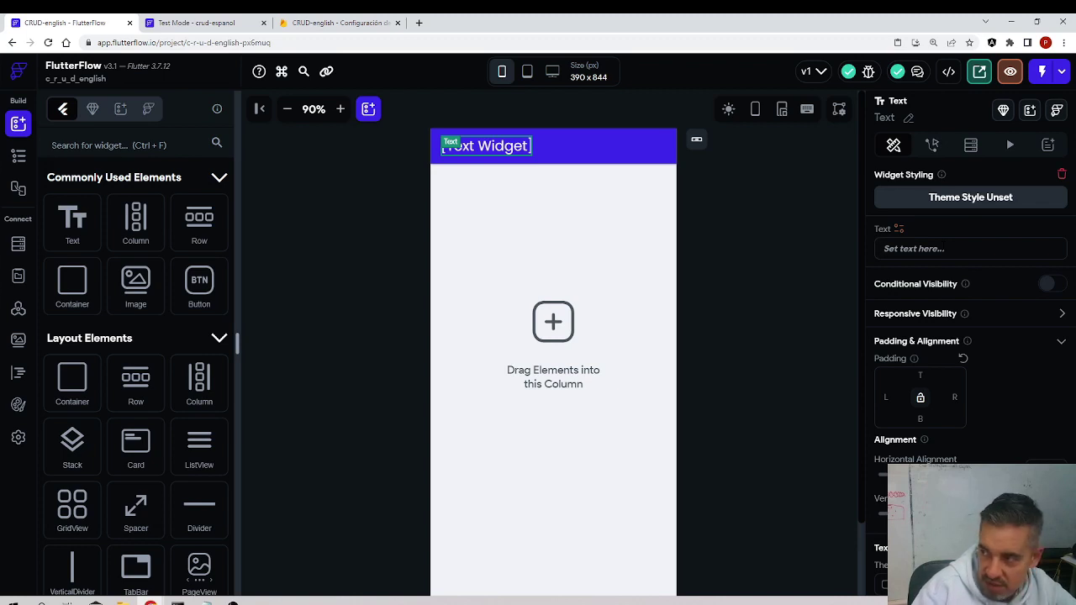
{"action": "type", "text": "Hom"}
{"action": "key", "text": "BackSpace"}
{"action": "key", "text": "BackSpace"}
{"action": "key", "text": "BackSpace"}
{"action": "type", "text": "CRUD"}
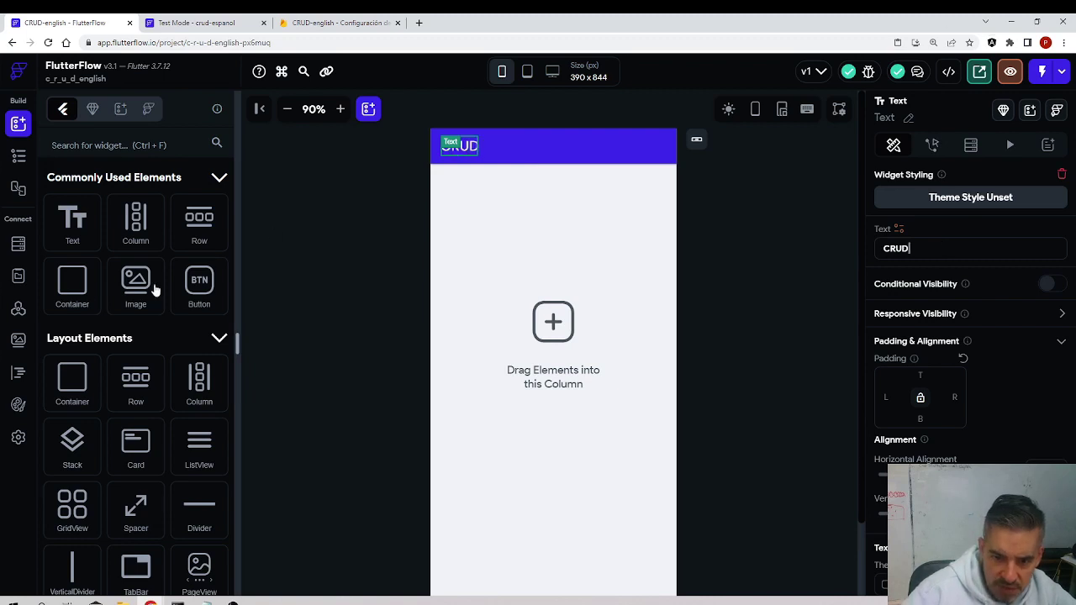
Add a container to the home page's column and size it to 100% width and 20% height
{"action": "left_click", "coordinate": [531, 328]}
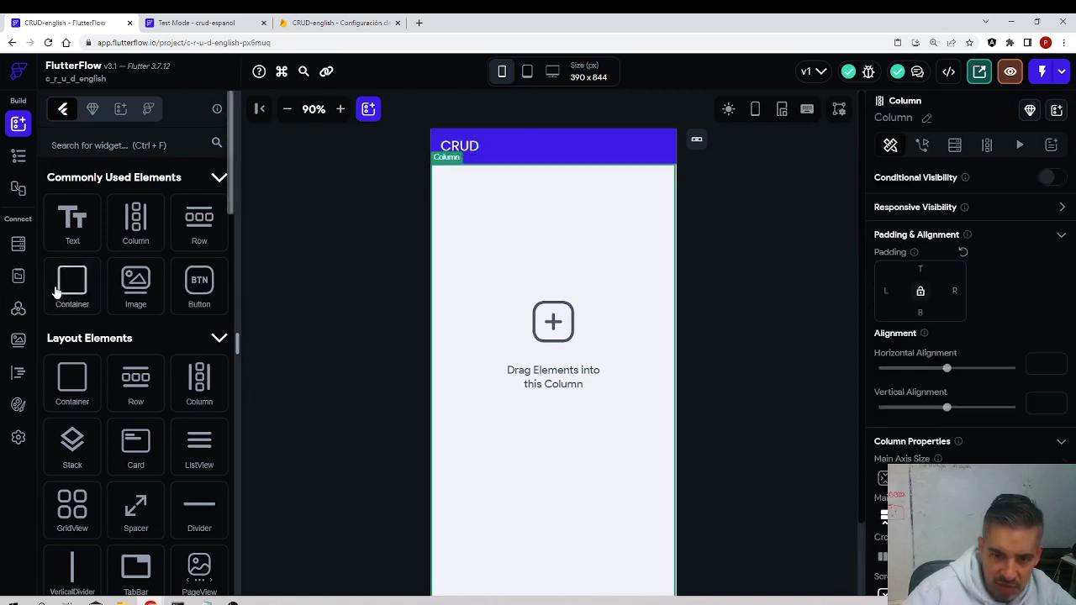
{"action": "left_click_drag", "start_coordinate": [66, 291], "coordinate": [517, 277]}
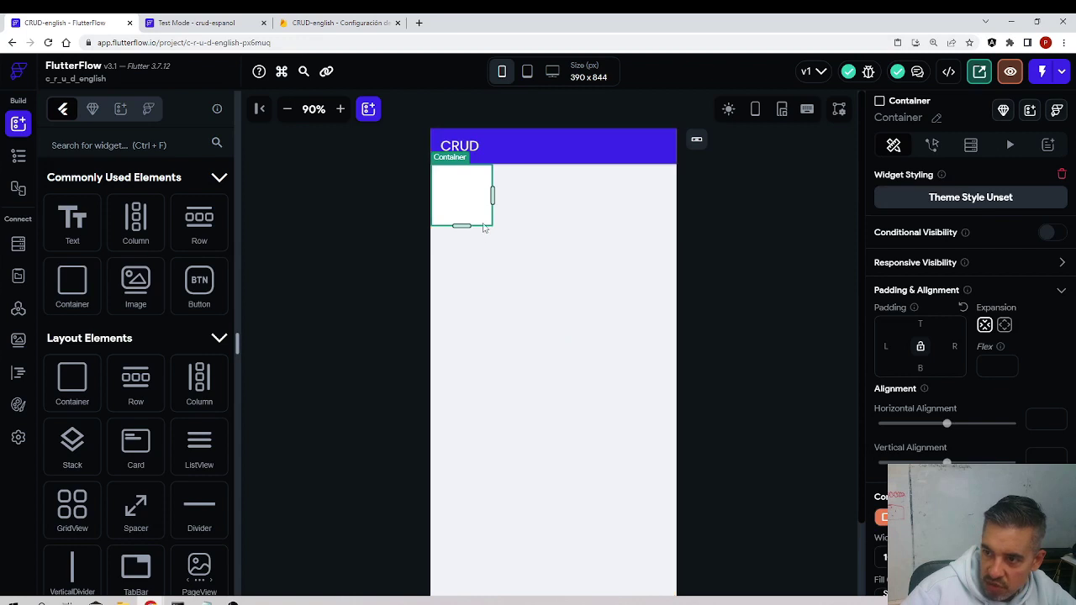
{"action": "scroll", "coordinate": [928, 417], "scroll_direction": "down", "scroll_amount": 3}
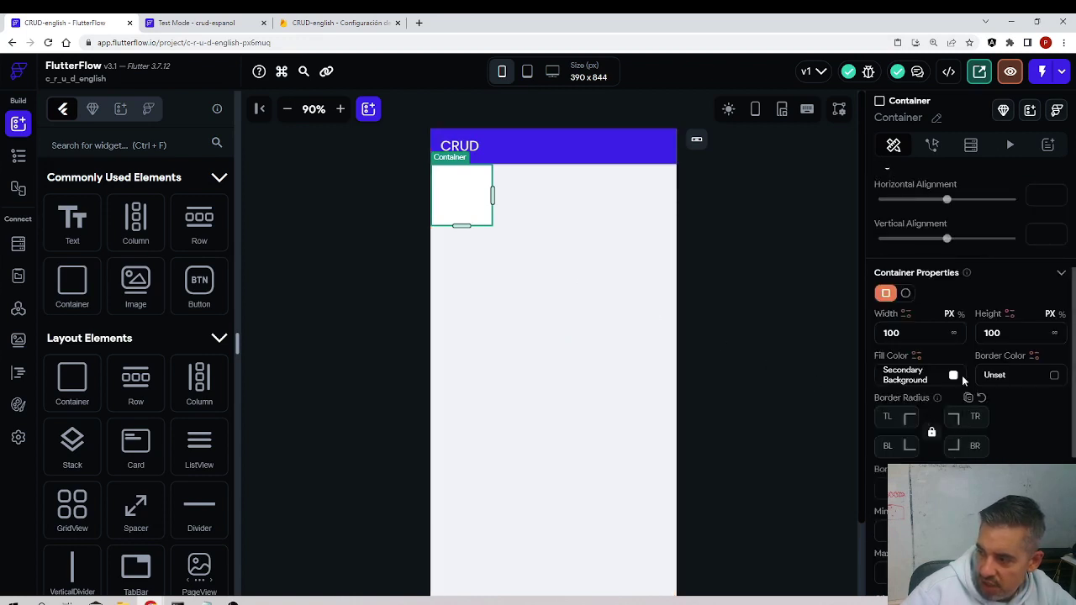
{"action": "left_click", "coordinate": [959, 314]}
{"action": "type", "text": "100"}
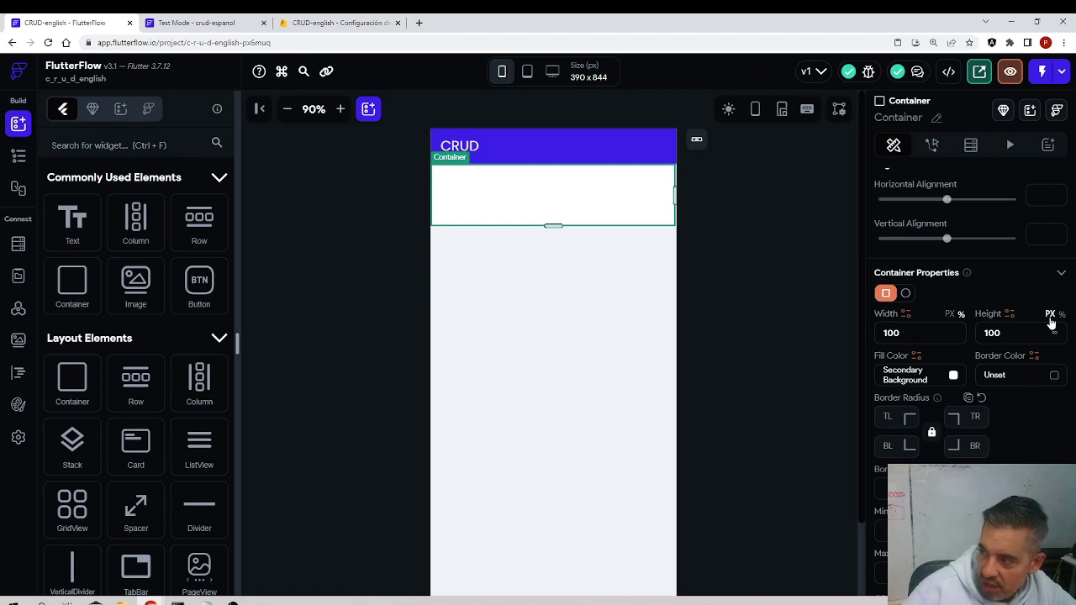
{"action": "left_click", "coordinate": [1062, 315]}
{"action": "type", "text": "2"}
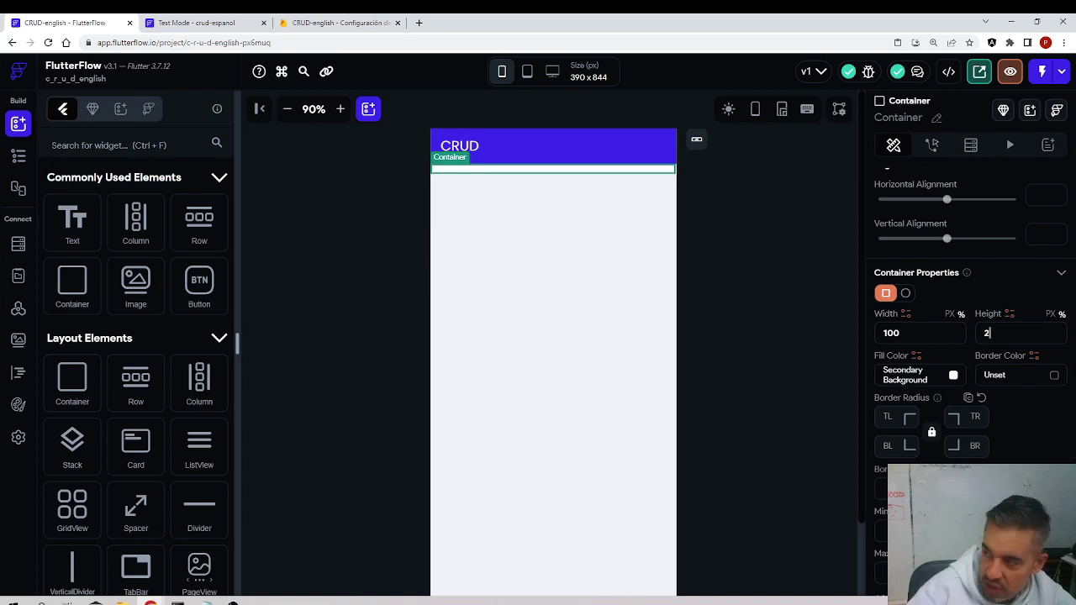
{"action": "type", "text": "0"}
Set the container's fill color to the olive green #ec8d9673 from the recent colors
{"action": "scroll", "coordinate": [967, 337], "scroll_direction": "down", "scroll_amount": 5}
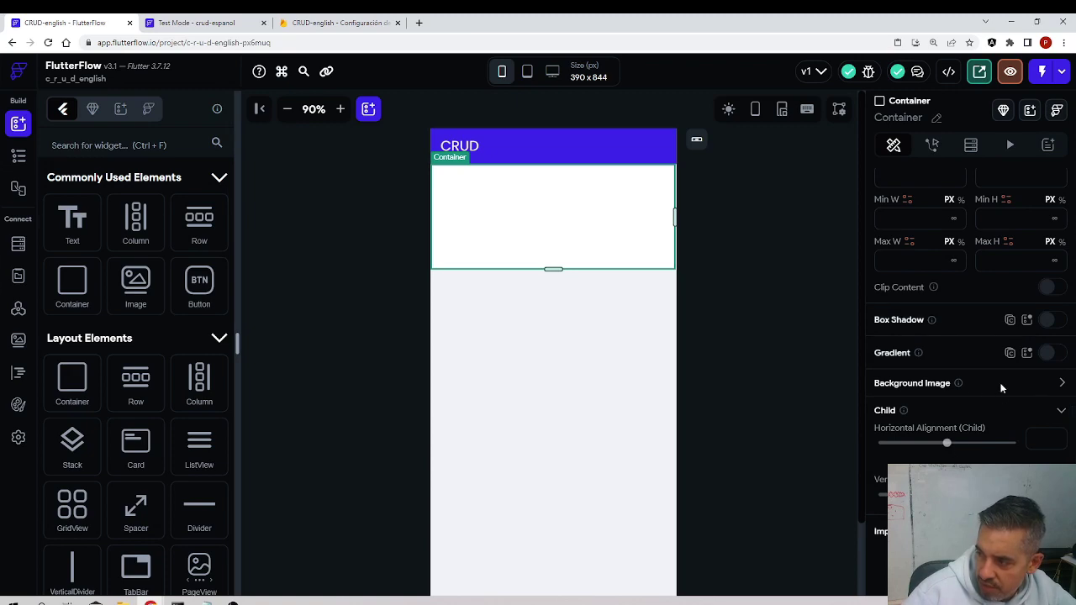
{"action": "scroll", "coordinate": [918, 346], "scroll_direction": "up", "scroll_amount": 3}
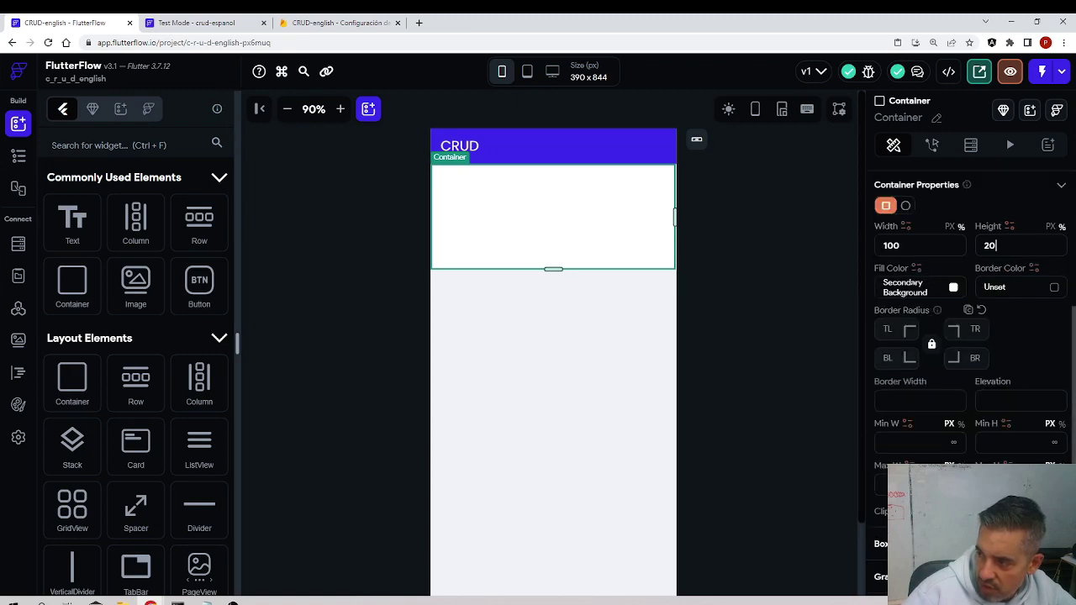
{"action": "left_click", "coordinate": [954, 286]}
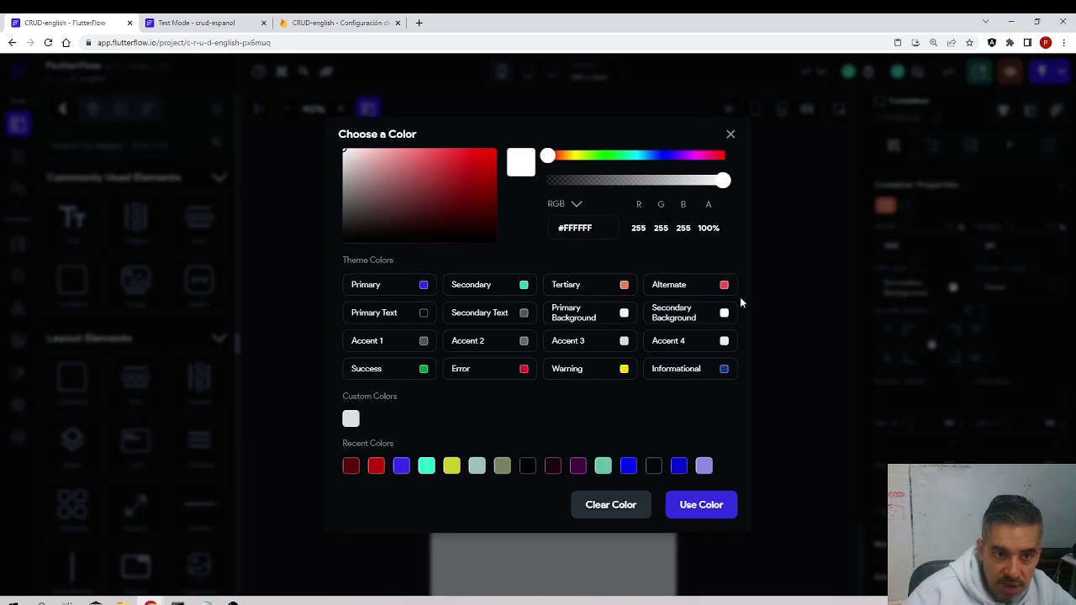
{"action": "left_click", "coordinate": [505, 466]}
{"action": "left_click", "coordinate": [686, 509]}
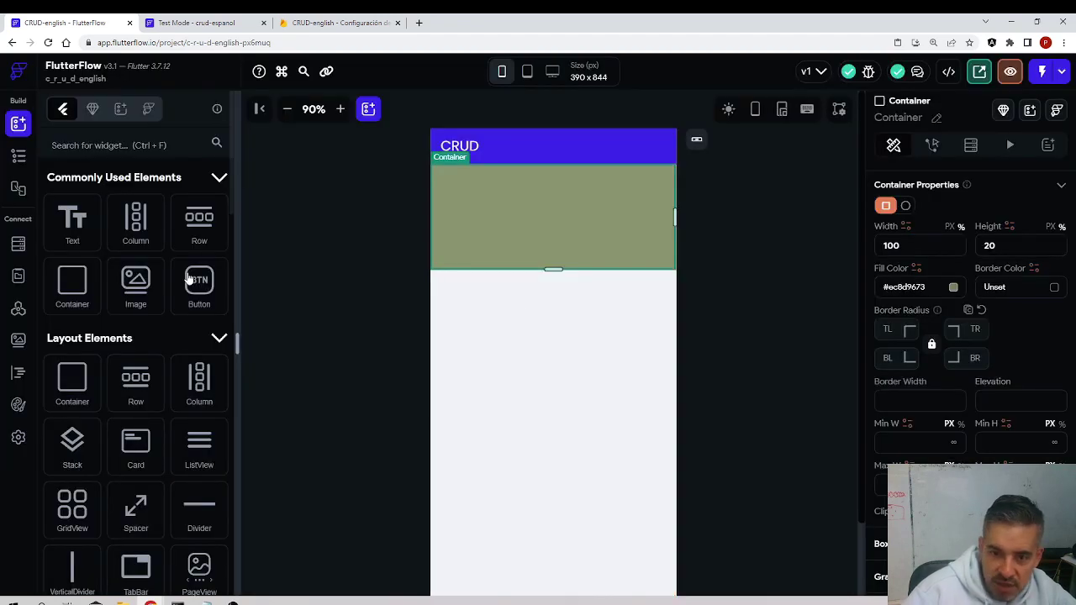
Add a second container below the green one and size it to 100% width and 80% height
{"action": "left_click_drag", "start_coordinate": [72, 286], "coordinate": [531, 357]}
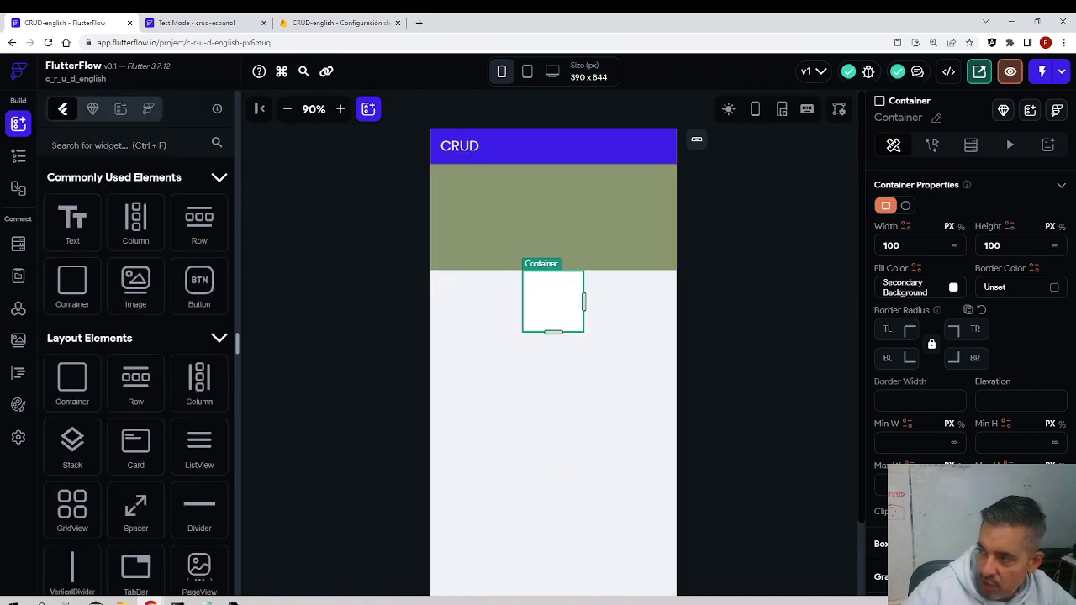
{"action": "left_click", "coordinate": [961, 227]}
{"action": "type", "text": "100"}
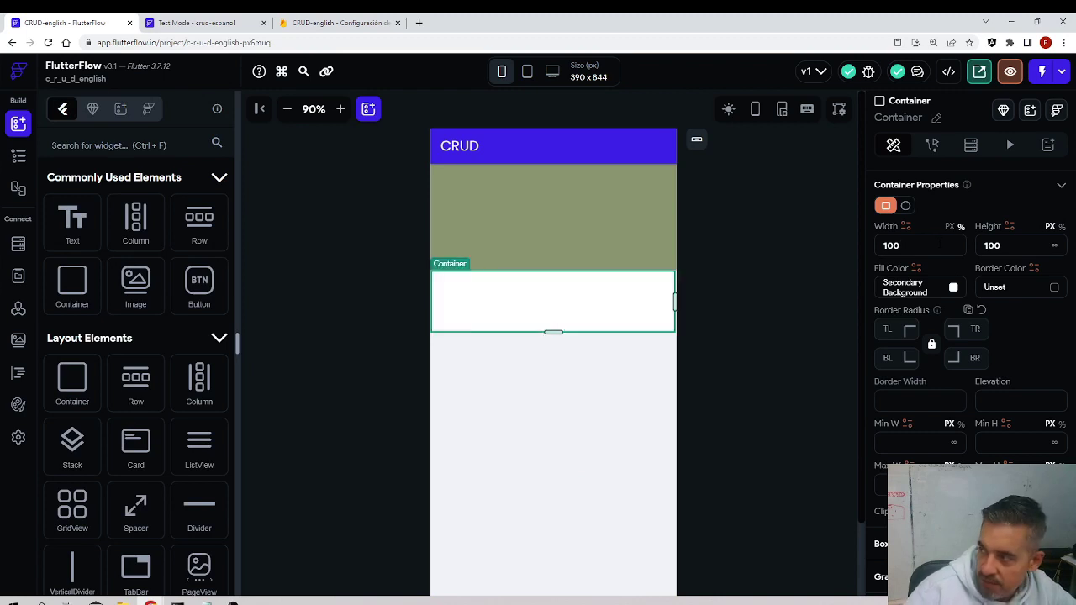
{"action": "left_click", "coordinate": [1062, 227]}
{"action": "type", "text": "80"}
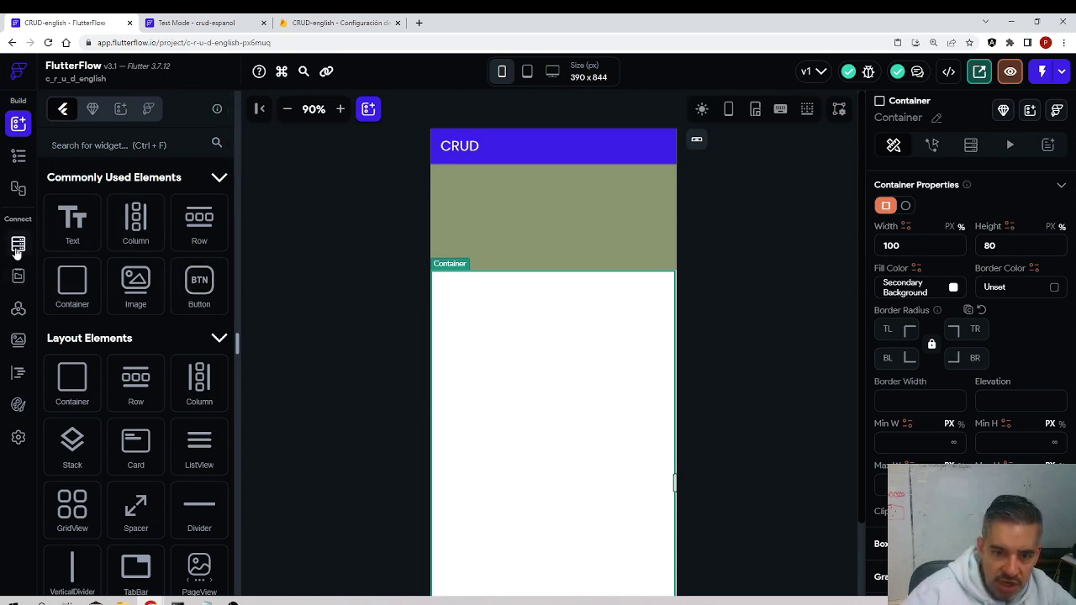
Create a Firestore collection named users, decline the default user fields and start its schema from scratch
{"action": "left_click", "coordinate": [18, 245]}
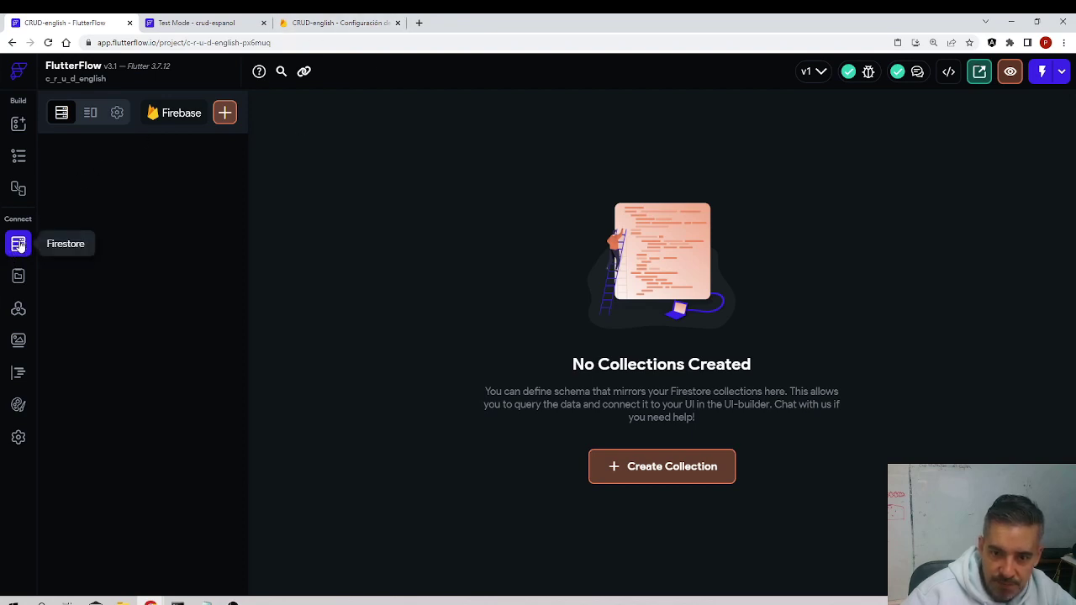
{"action": "left_click", "coordinate": [661, 468]}
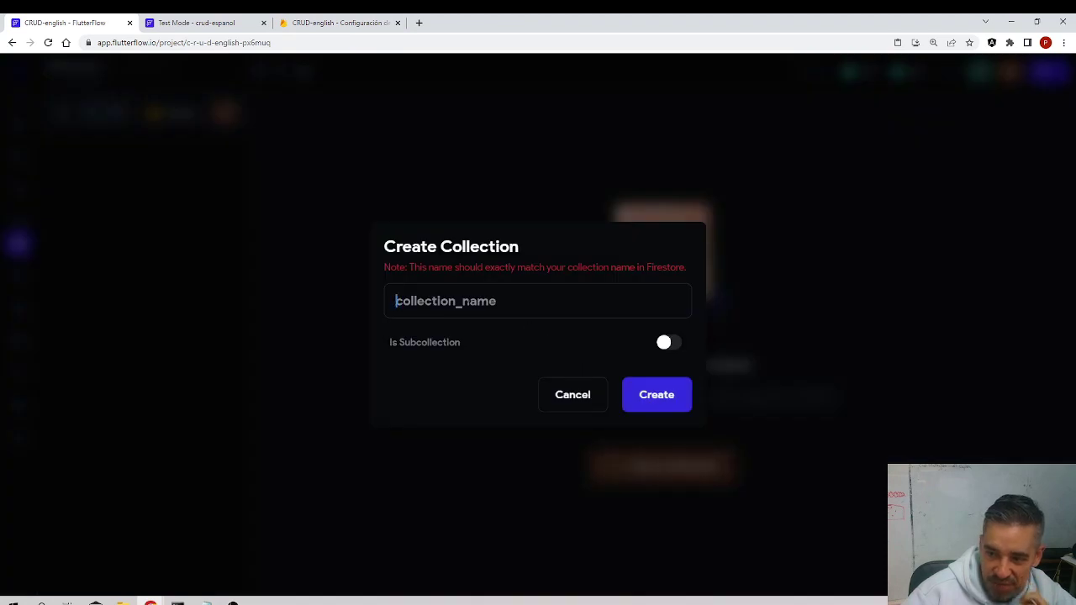
{"action": "type", "text": "users"}
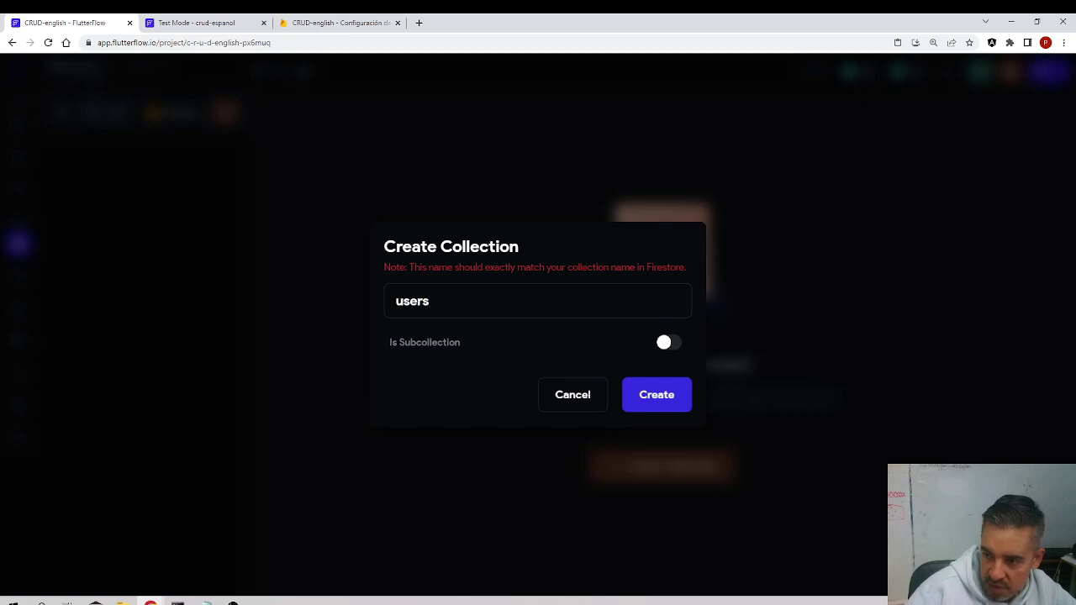
{"action": "left_click", "coordinate": [631, 399]}
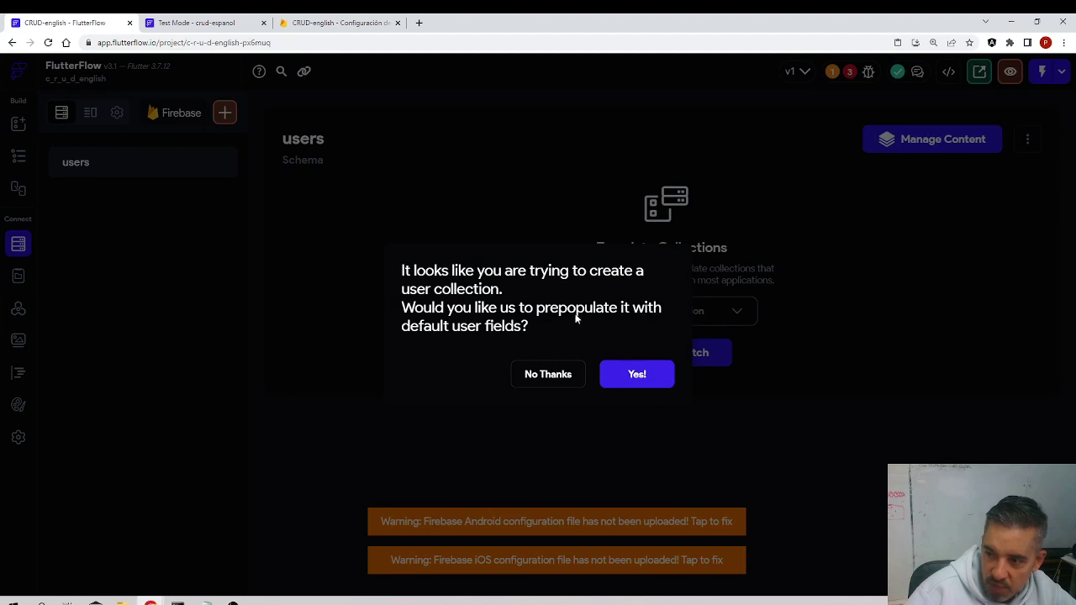
{"action": "left_click", "coordinate": [546, 375]}
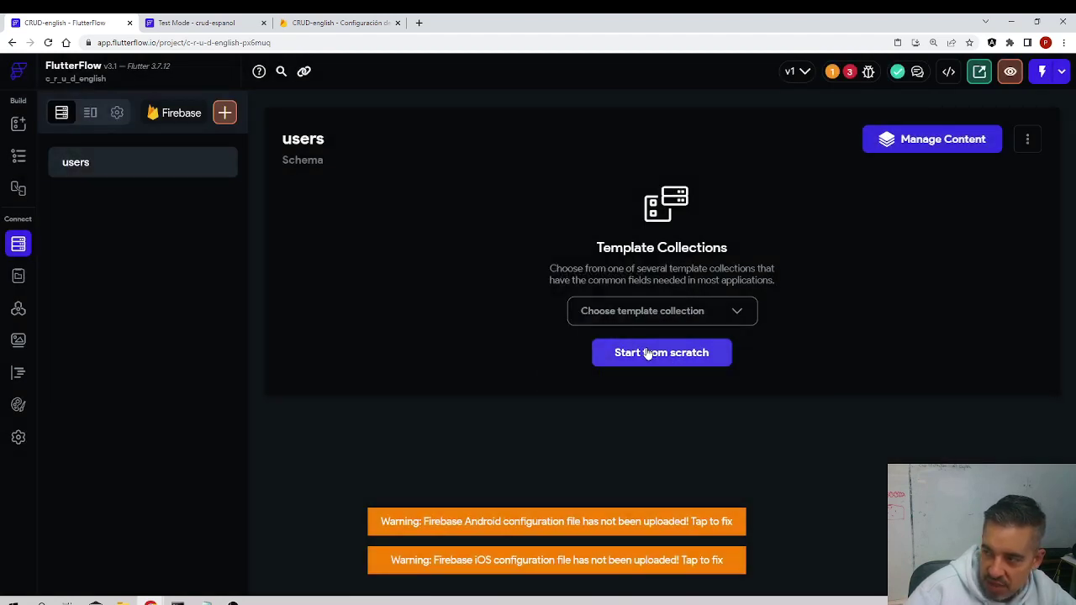
{"action": "left_click", "coordinate": [689, 352]}
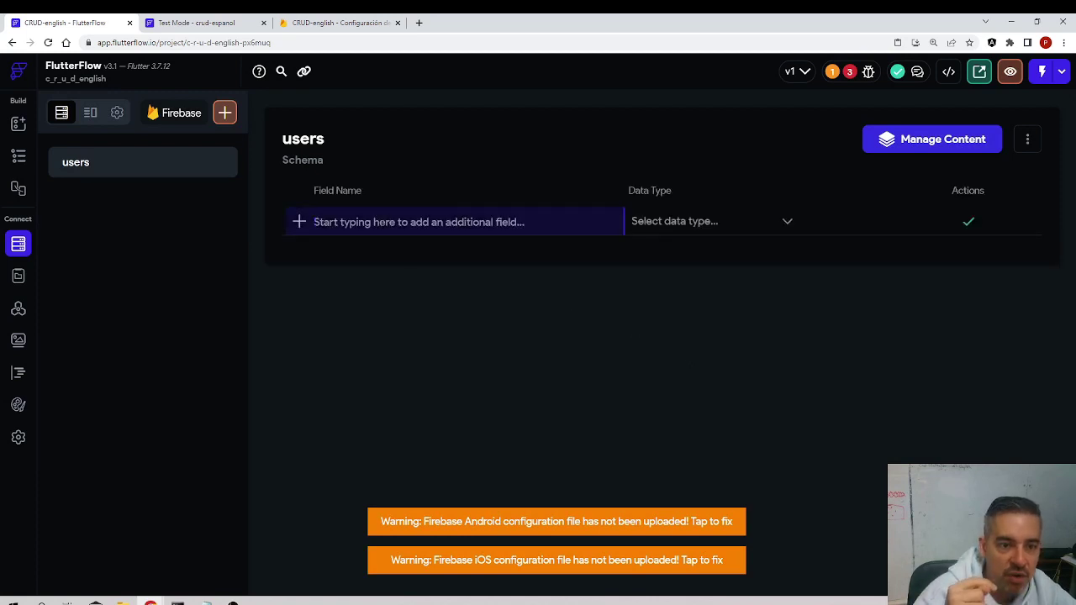
Add a name field of type String to the users collection
{"action": "type", "text": "name"}
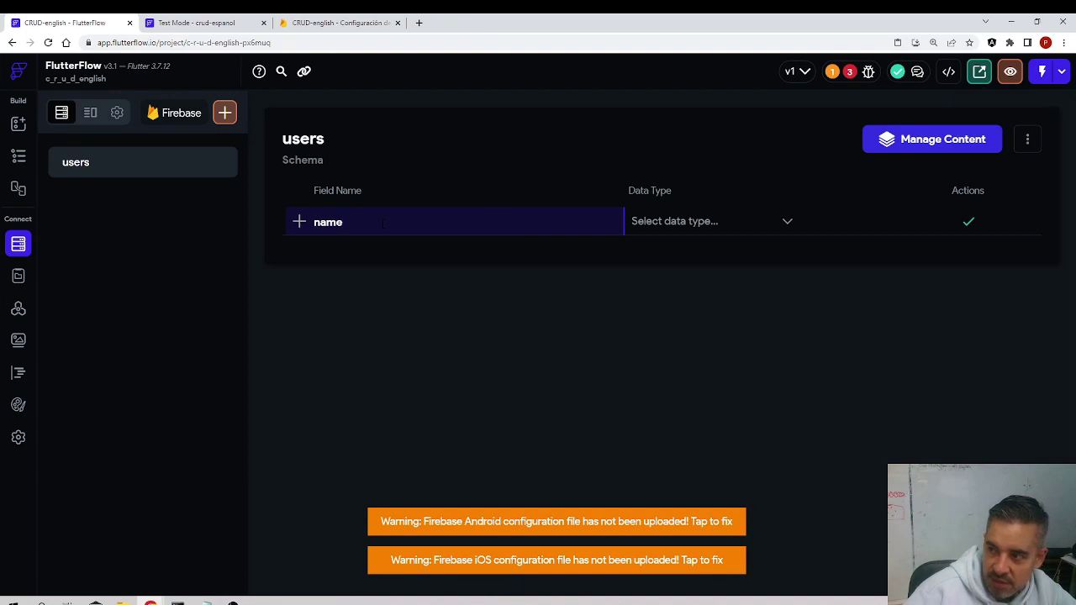
{"action": "left_click", "coordinate": [654, 220]}
{"action": "left_click", "coordinate": [682, 143]}
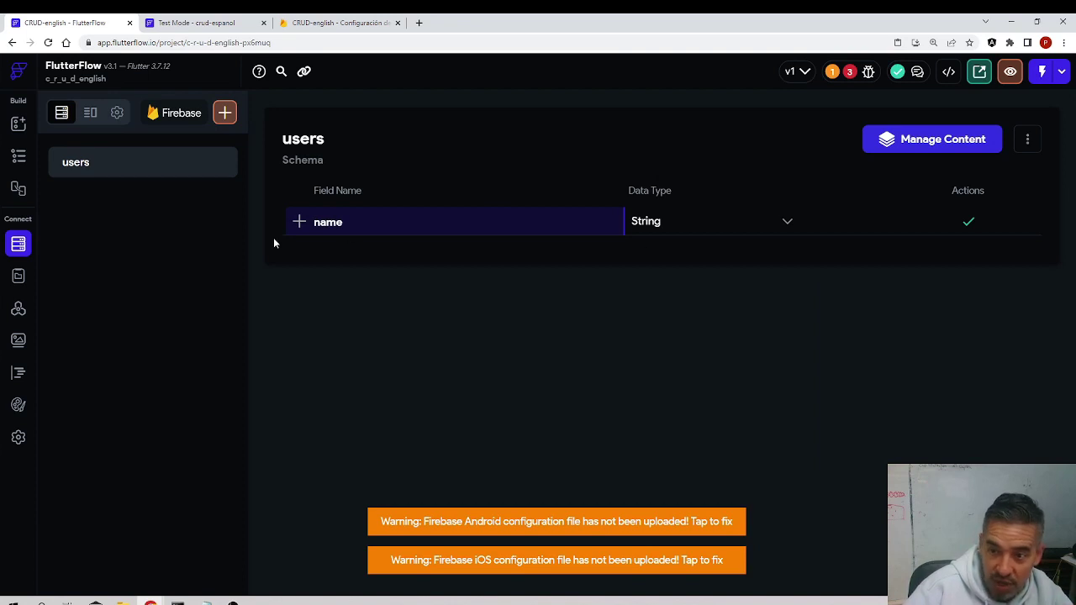
{"action": "left_click", "coordinate": [969, 222]}
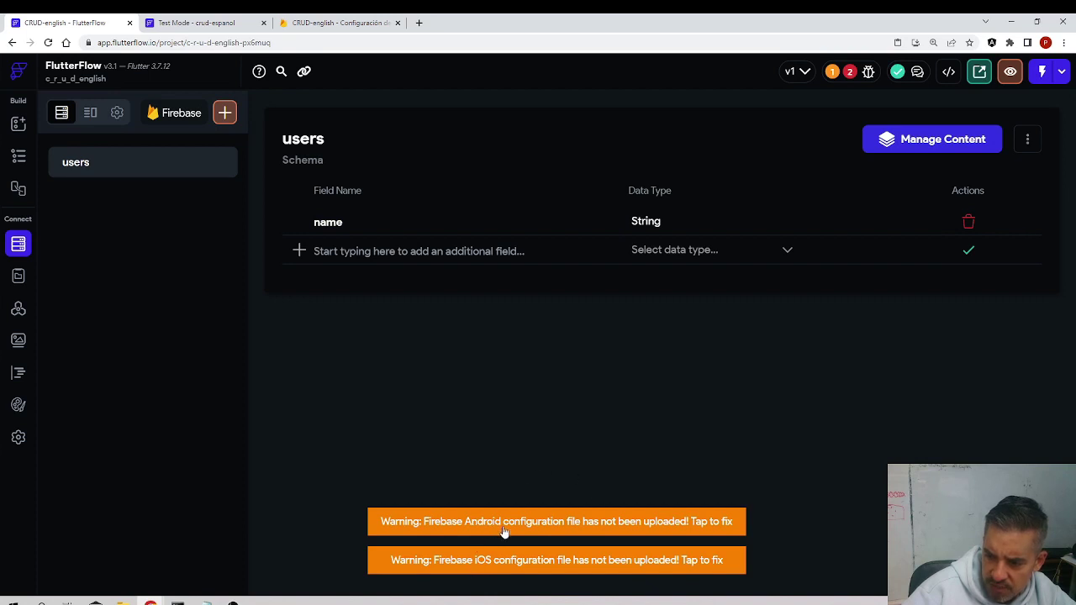
Enter crud-english as the Firebase Project ID in the project's Firebase settings, close the crud-espanol test tab, and try to connect
{"action": "left_click", "coordinate": [540, 527]}
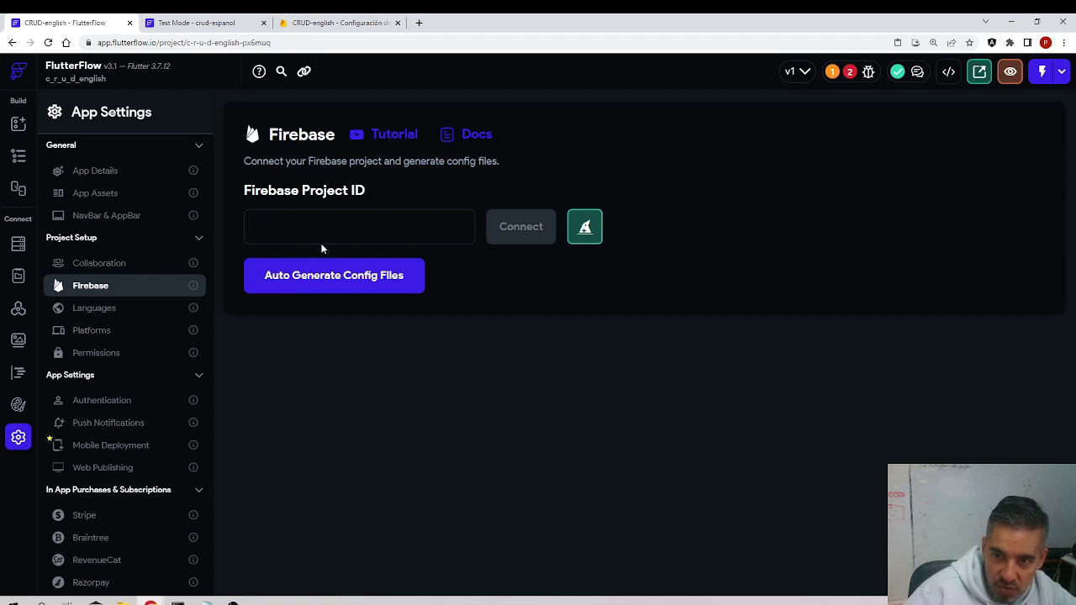
{"action": "left_click", "coordinate": [244, 231]}
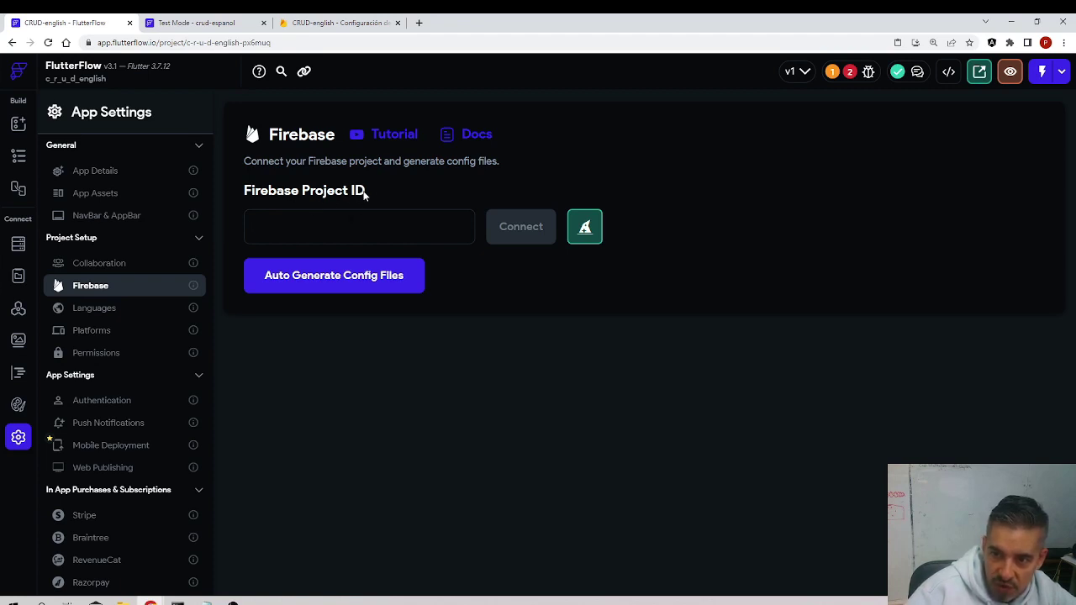
{"action": "left_click", "coordinate": [309, 25]}
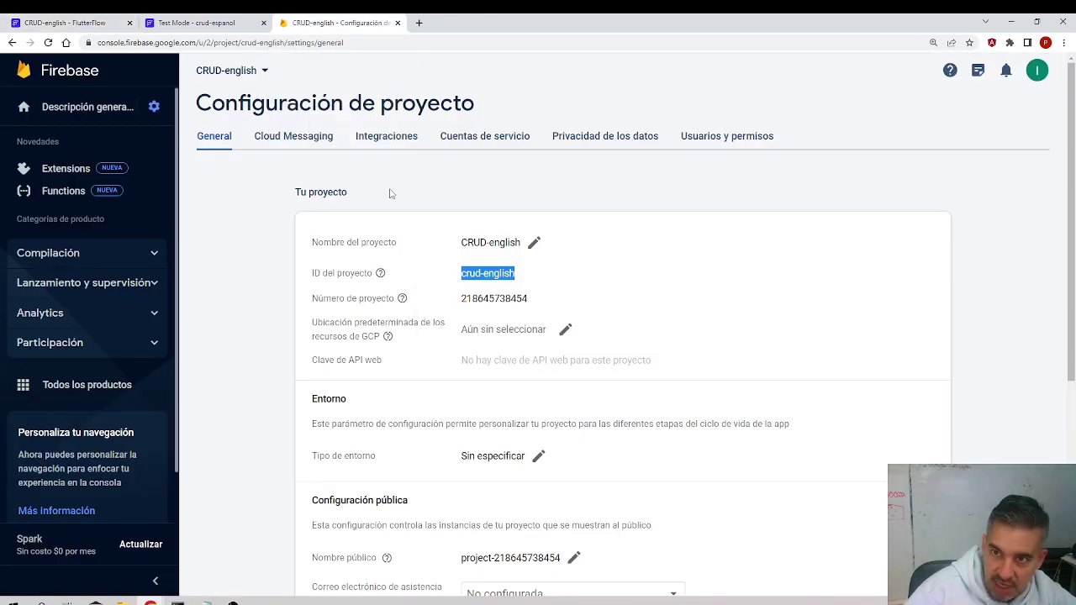
{"action": "left_click", "coordinate": [217, 22]}
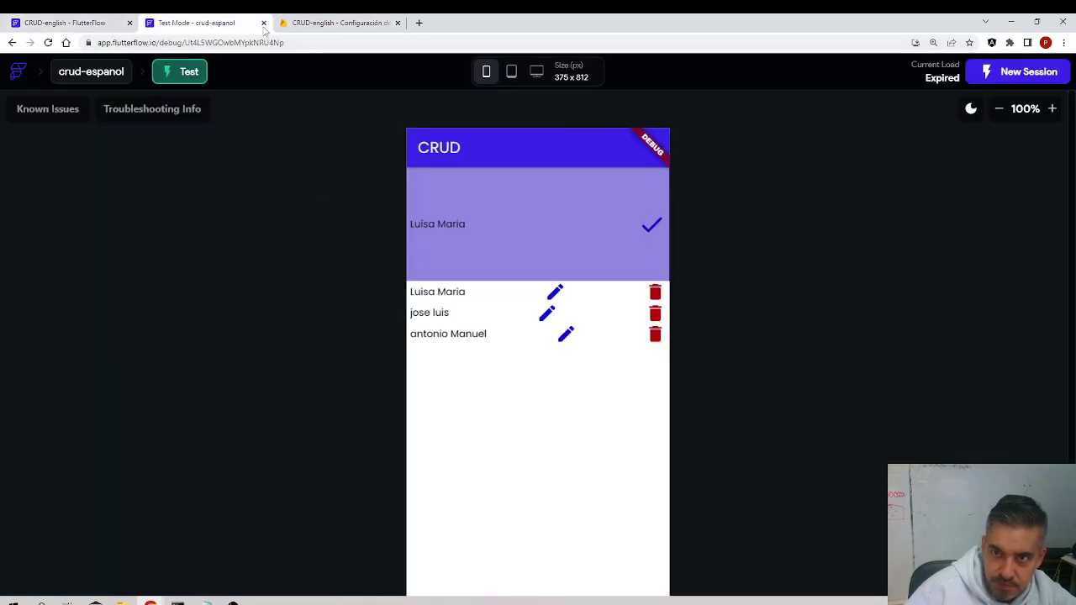
{"action": "left_click", "coordinate": [263, 23]}
{"action": "left_click", "coordinate": [103, 25]}
{"action": "left_click", "coordinate": [380, 228]}
{"action": "type", "text": "crud-english"}
{"action": "left_click", "coordinate": [531, 235]}
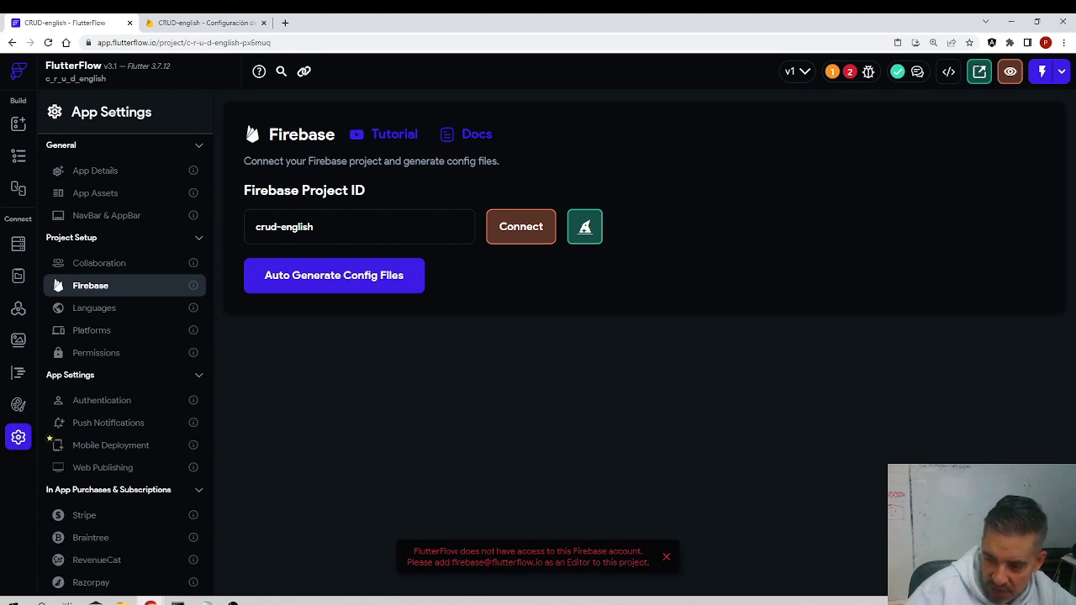
Copy FlutterFlow's service e-mail from the access message and add it to the CRUD-english Firebase project as a member with the Editor role
{"action": "left_click_drag", "start_coordinate": [543, 563], "coordinate": [460, 562]}
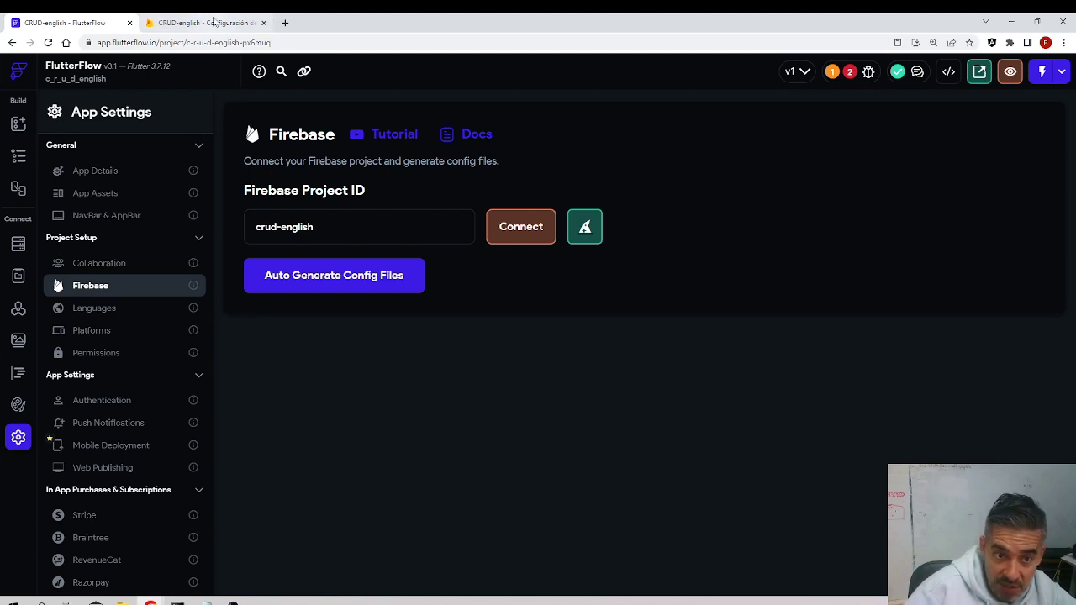
{"action": "left_click", "coordinate": [213, 22]}
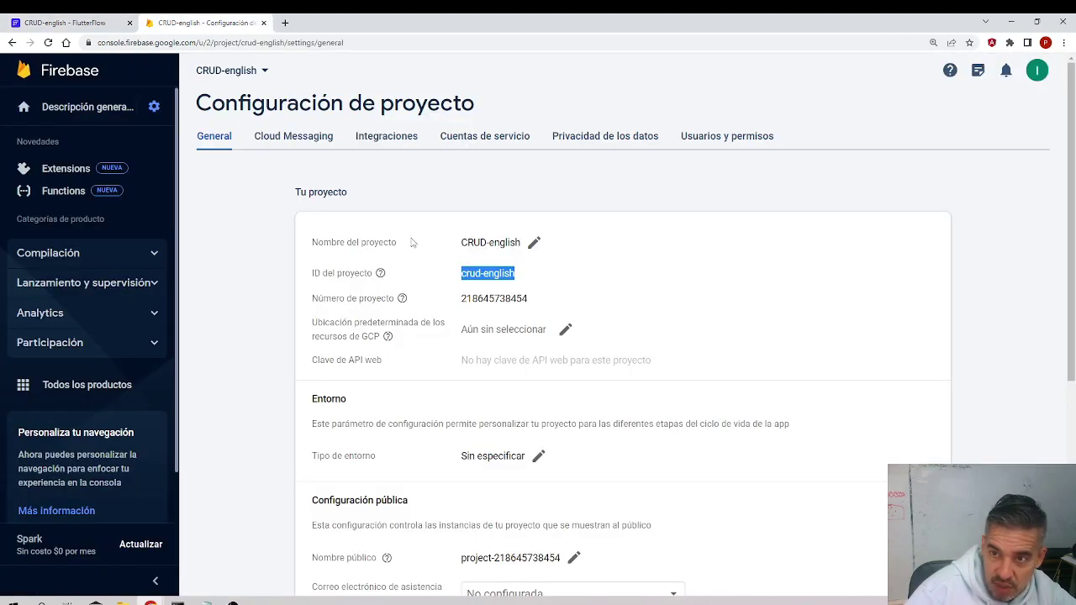
{"action": "left_click", "coordinate": [717, 144]}
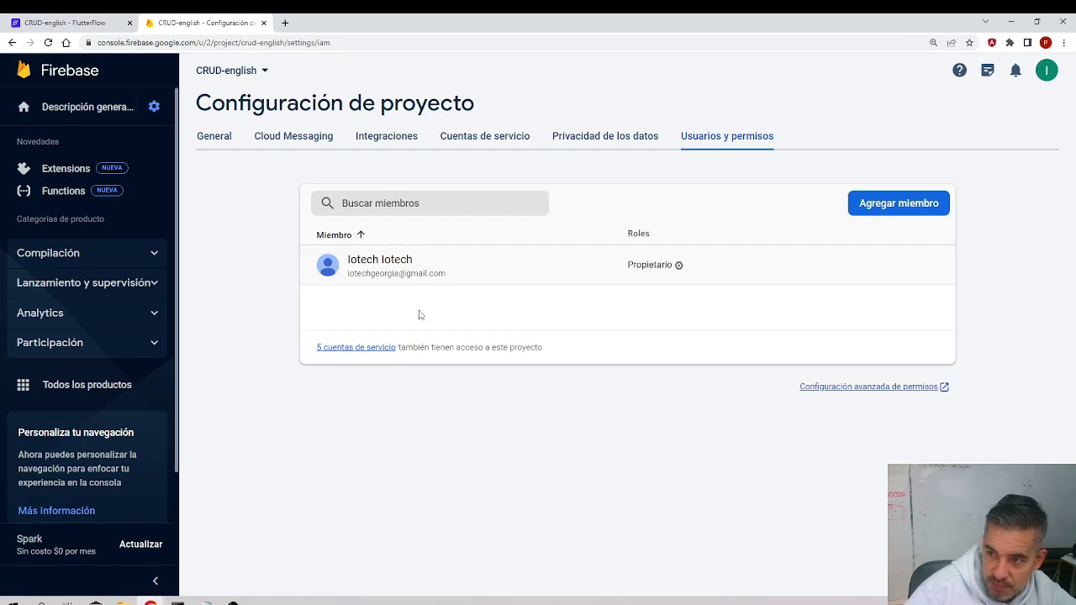
{"action": "left_click", "coordinate": [893, 205]}
{"action": "key", "text": "ctrl+v"}
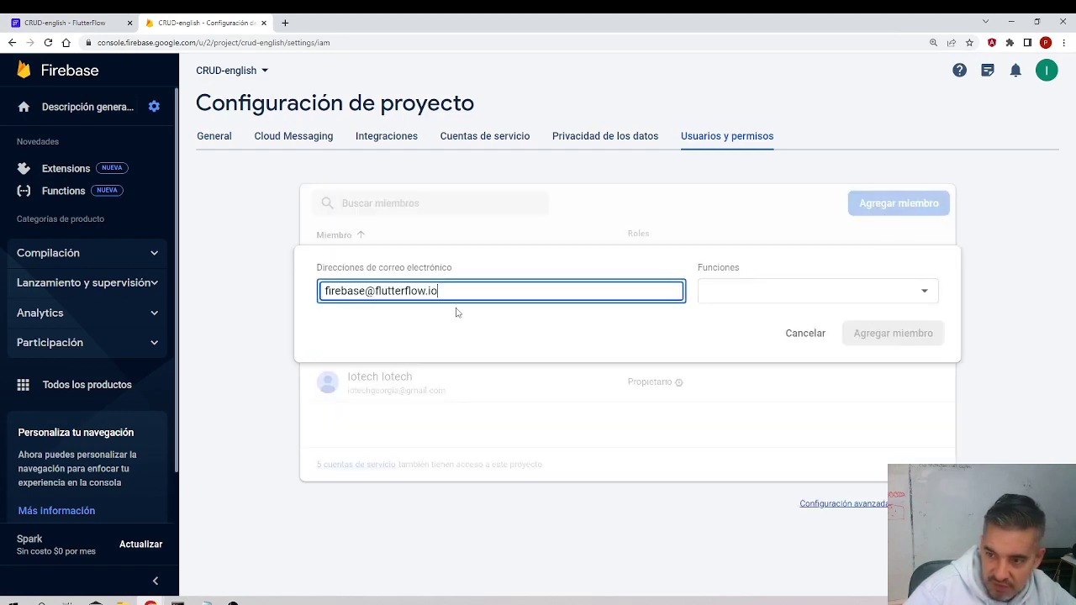
{"action": "key", "text": "BackSpace"}
{"action": "left_click", "coordinate": [734, 292]}
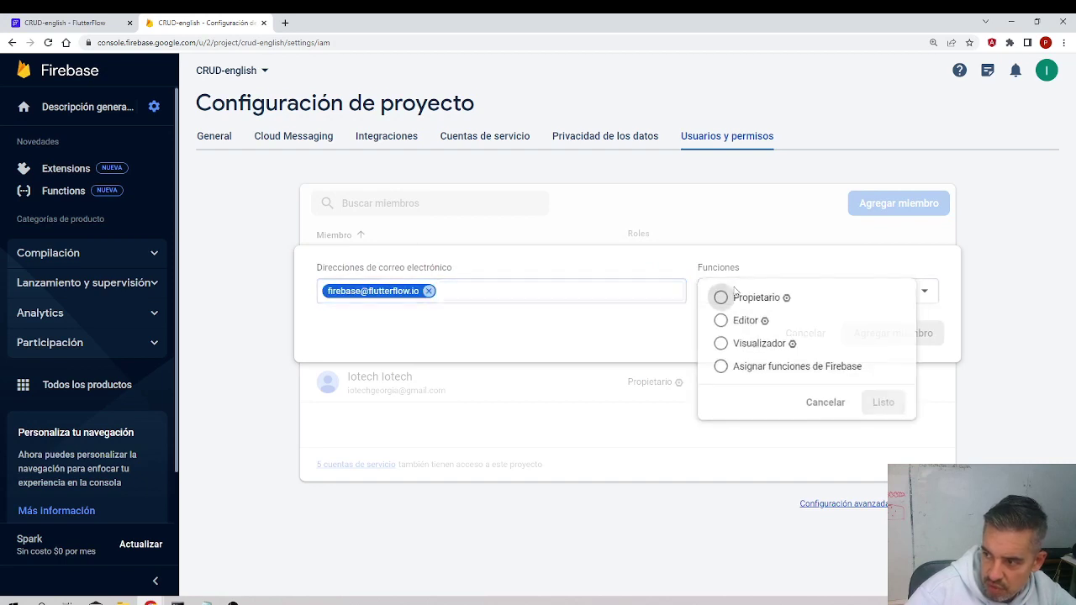
{"action": "left_click", "coordinate": [761, 320]}
{"action": "left_click", "coordinate": [875, 435]}
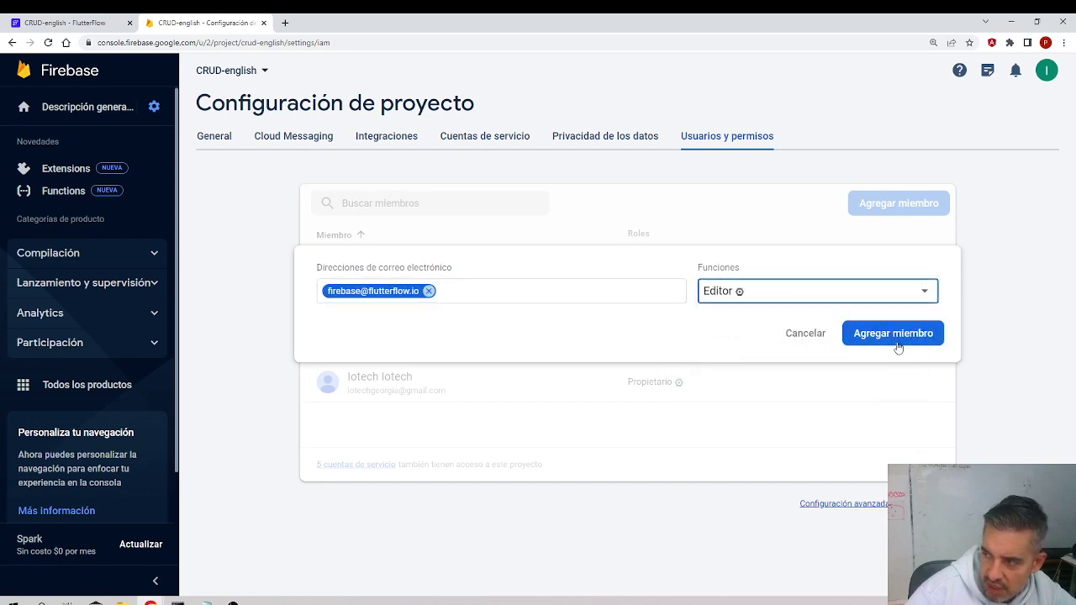
{"action": "left_click", "coordinate": [896, 335]}
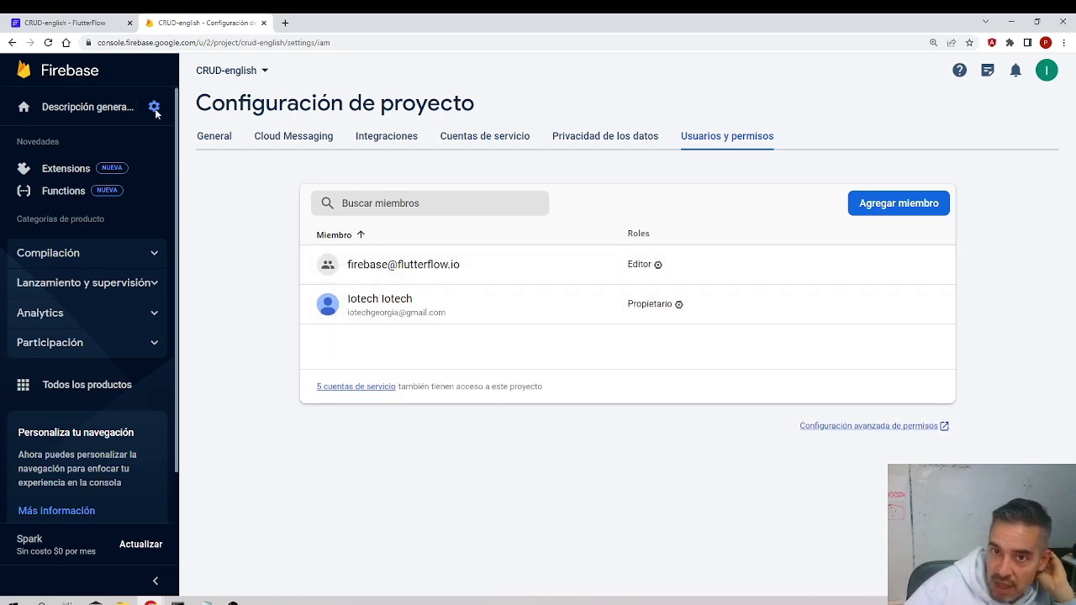
Switch to FlutterFlow, connect the project to the crud-english Firebase project, and return to the users collection schema
{"action": "left_click", "coordinate": [67, 22]}
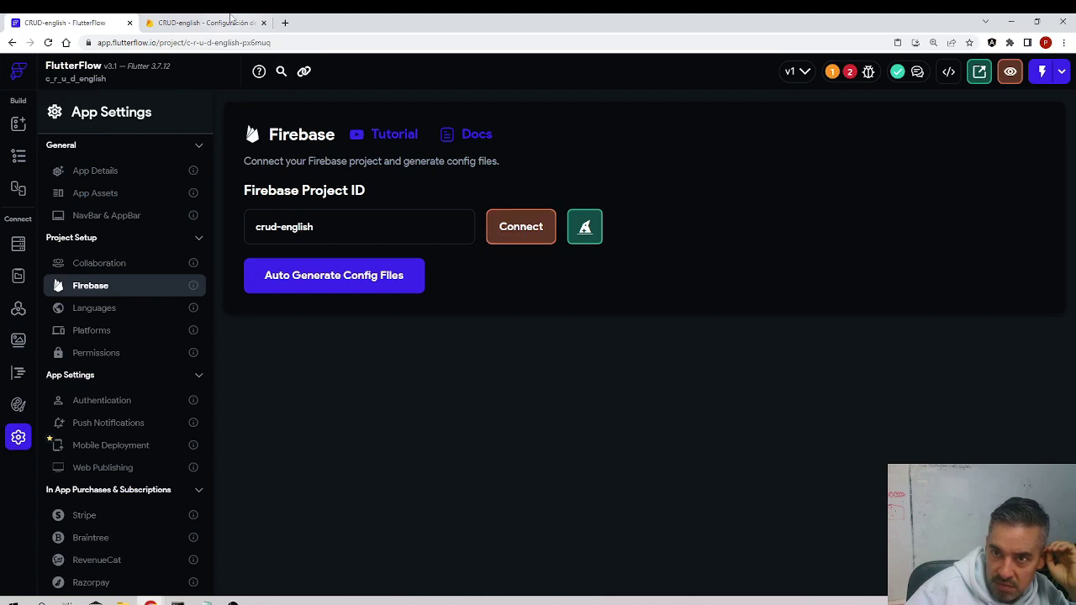
{"action": "key", "text": "ctrl+shift+Tab"}
{"action": "left_click_drag", "start_coordinate": [479, 270], "coordinate": [349, 261]}
{"action": "left_click", "coordinate": [93, 21]}
{"action": "left_click", "coordinate": [521, 227]}
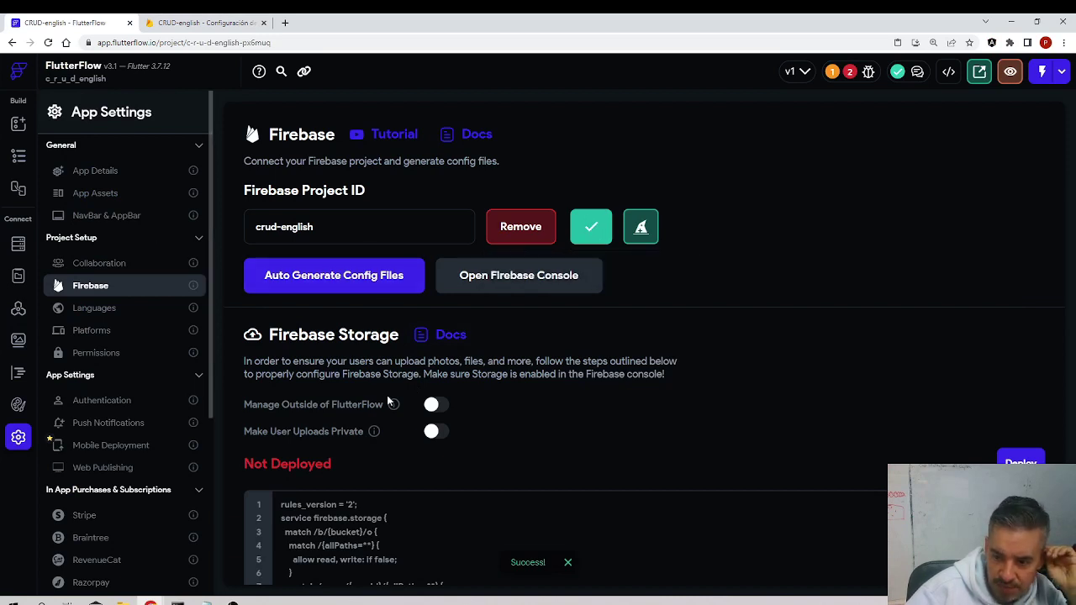
{"action": "scroll", "coordinate": [479, 399], "scroll_direction": "down", "scroll_amount": 2}
{"action": "scroll", "coordinate": [480, 398], "scroll_direction": "up", "scroll_amount": 2}
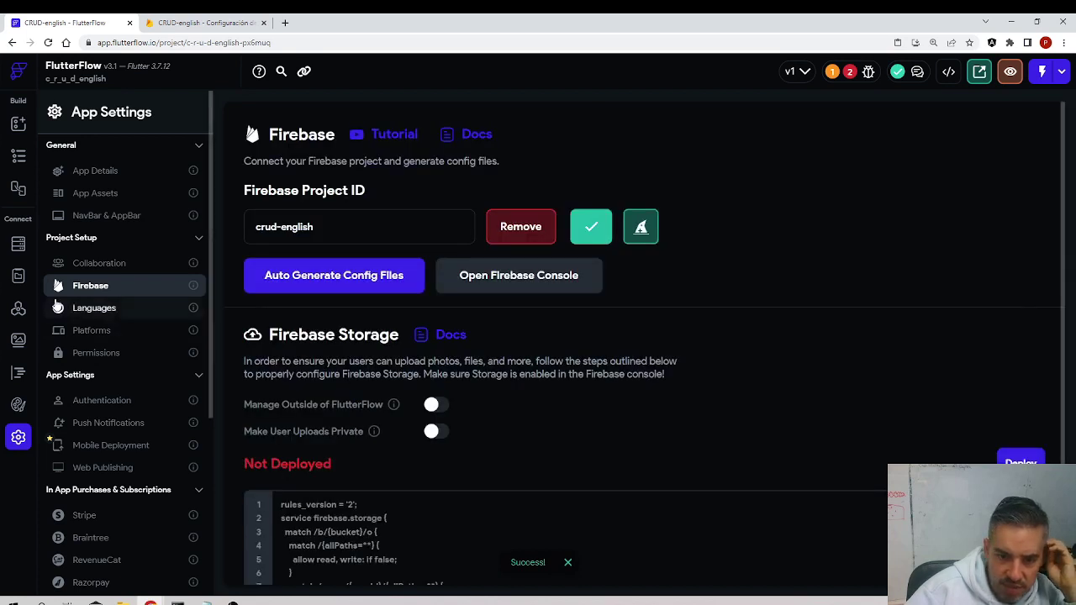
{"action": "left_click", "coordinate": [19, 244]}
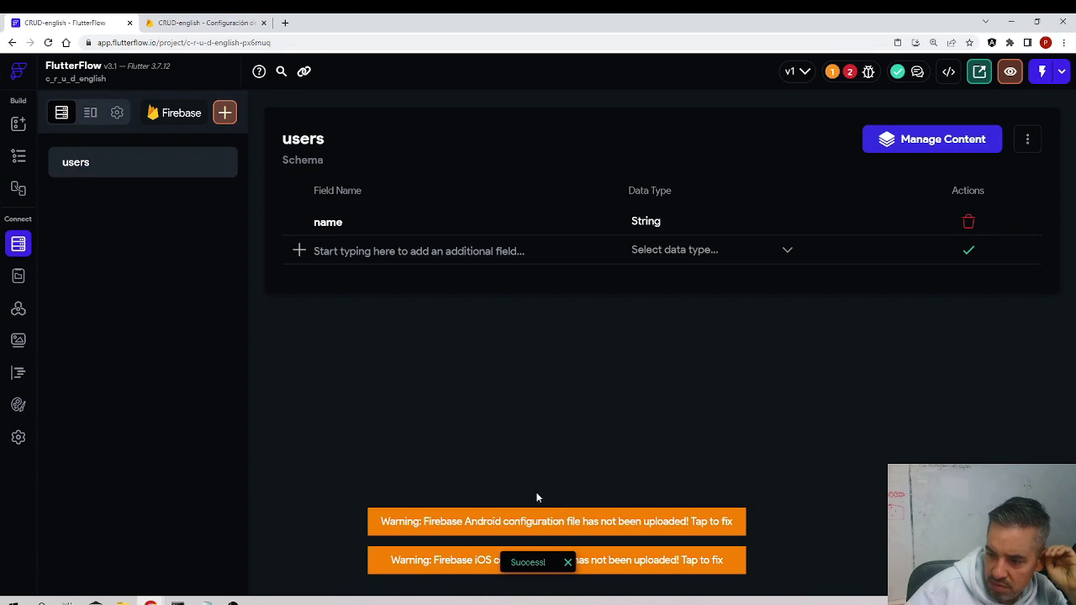
{"action": "left_click", "coordinate": [568, 563]}
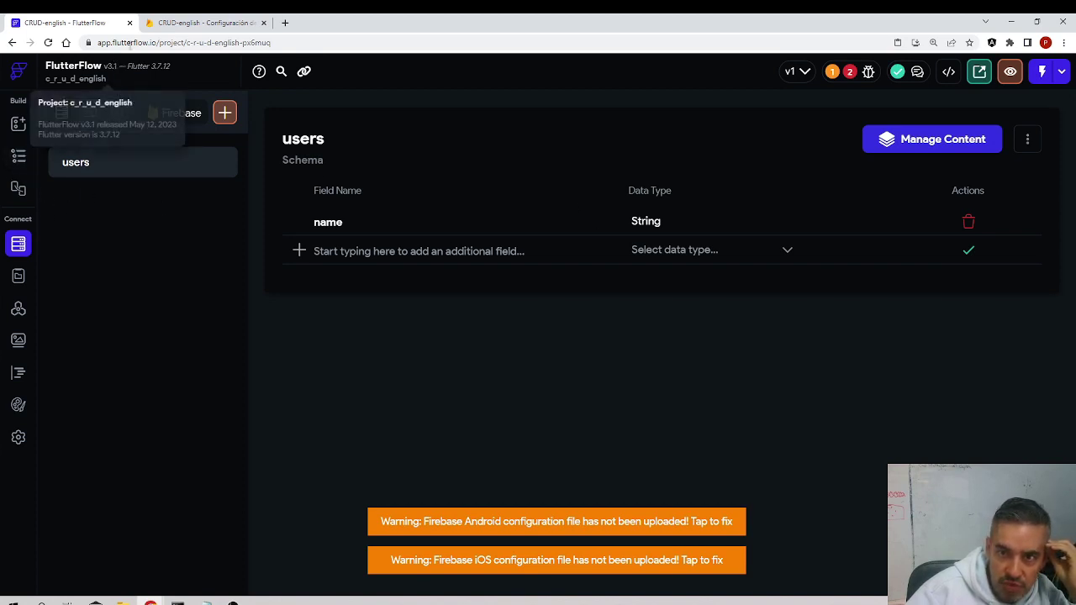
Switch to the Firebase console and open the Firestore Database section of the CRUD-english project
{"action": "left_click", "coordinate": [202, 22]}
{"action": "left_click", "coordinate": [249, 272]}
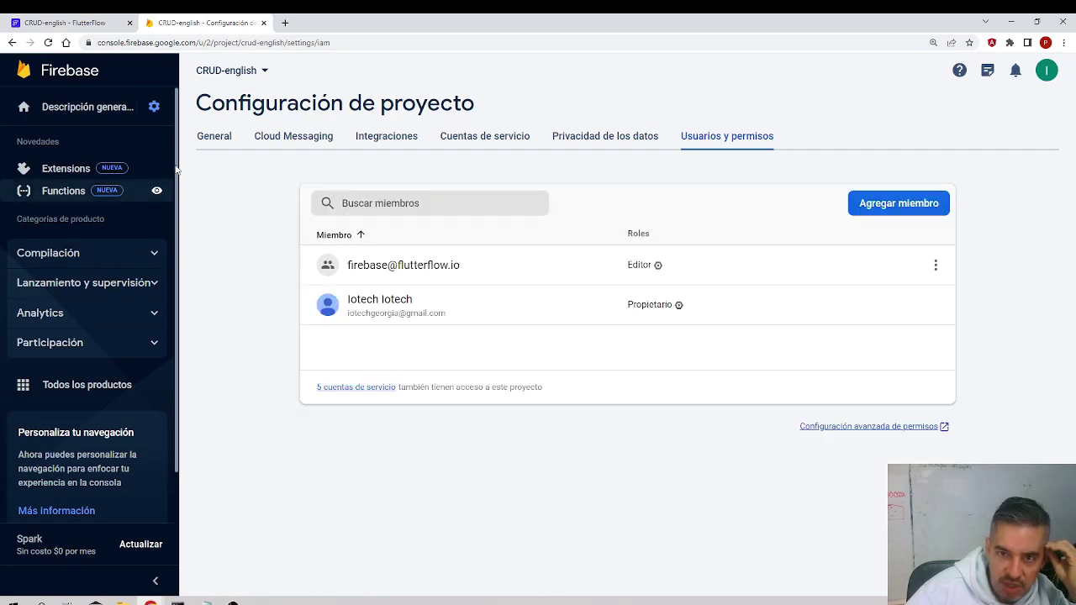
{"action": "left_click", "coordinate": [97, 111]}
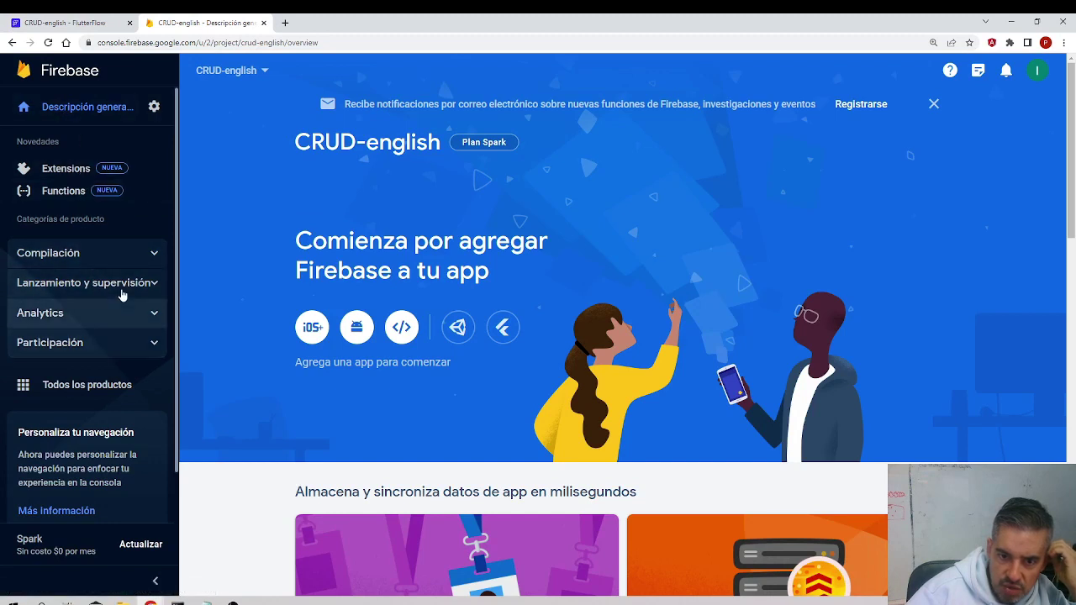
{"action": "left_click", "coordinate": [127, 255]}
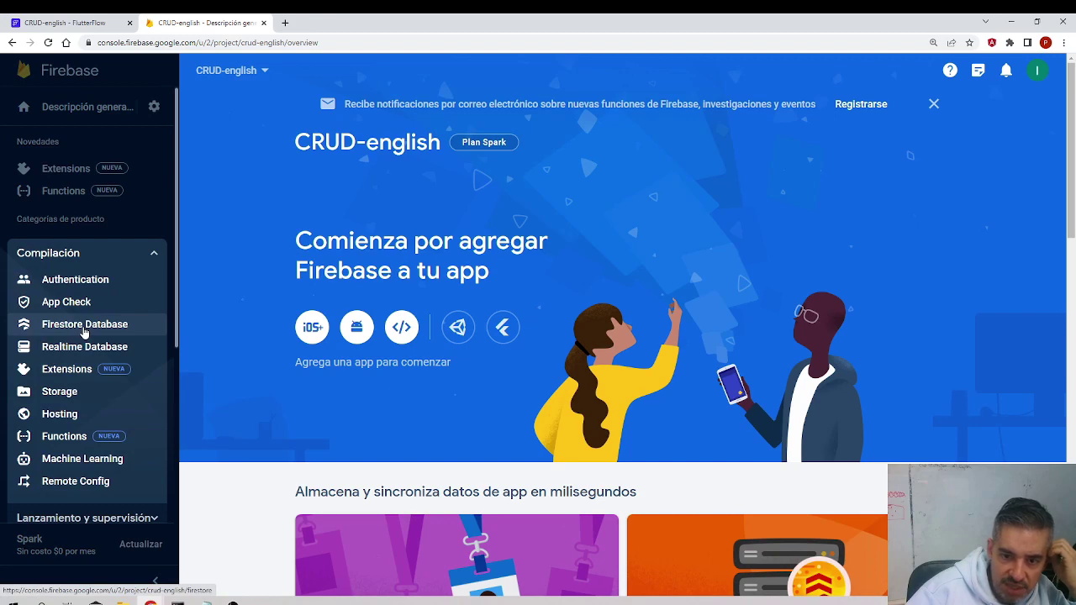
{"action": "left_click", "coordinate": [84, 328]}
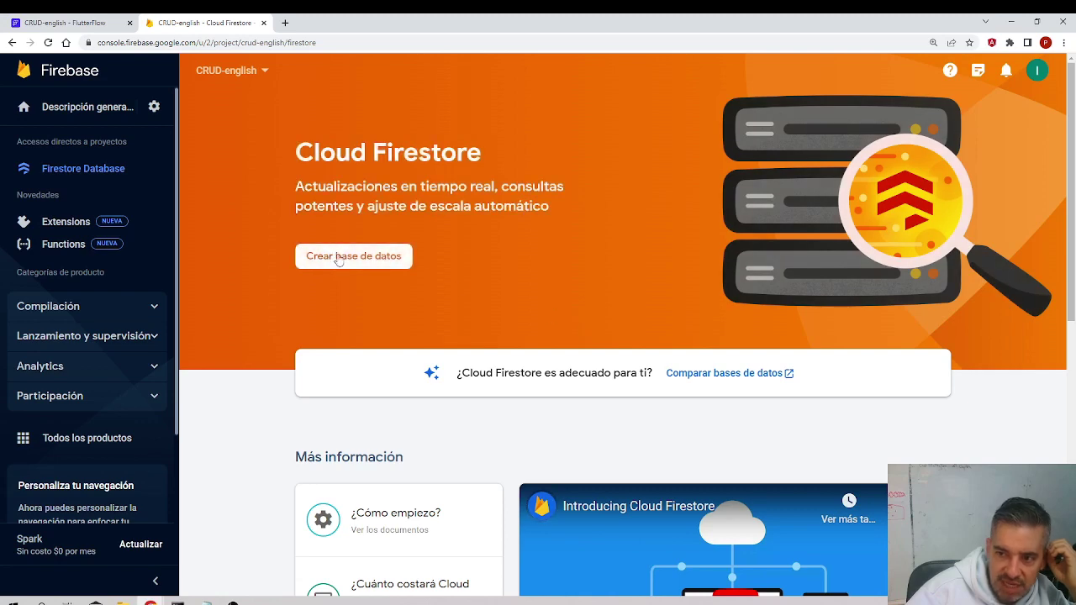
Create the Cloud Firestore database in test mode with the eur3 (Europe) location
{"action": "left_click", "coordinate": [338, 256]}
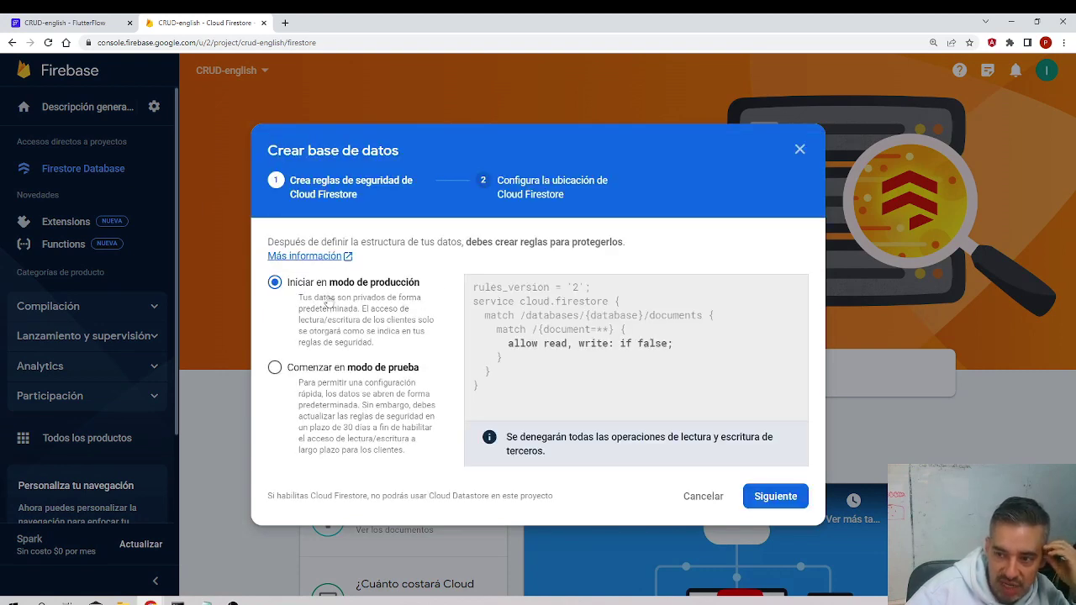
{"action": "left_click", "coordinate": [275, 368]}
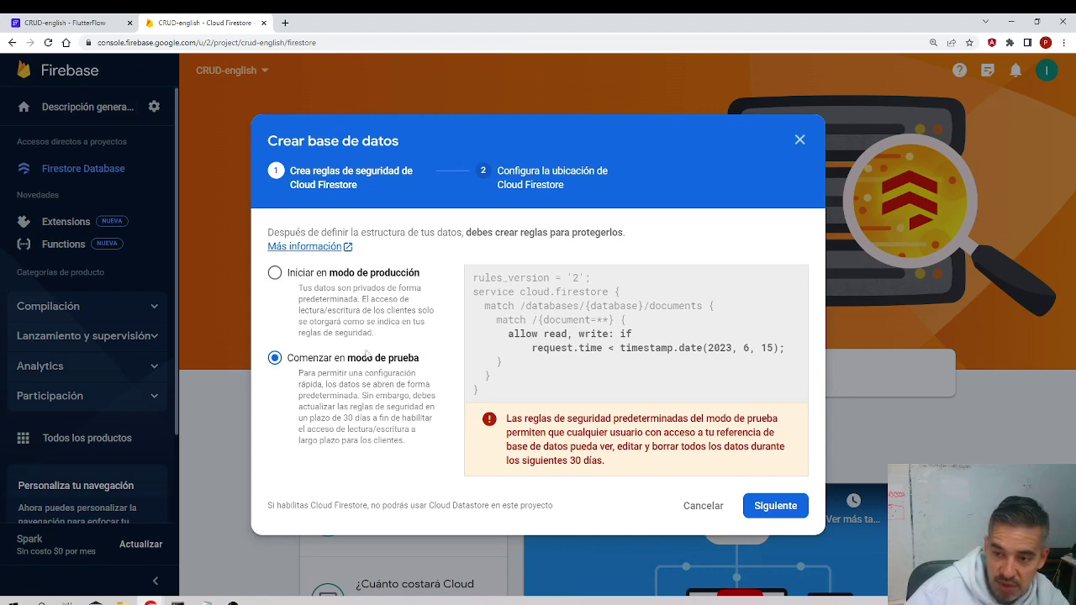
{"action": "left_click", "coordinate": [761, 505]}
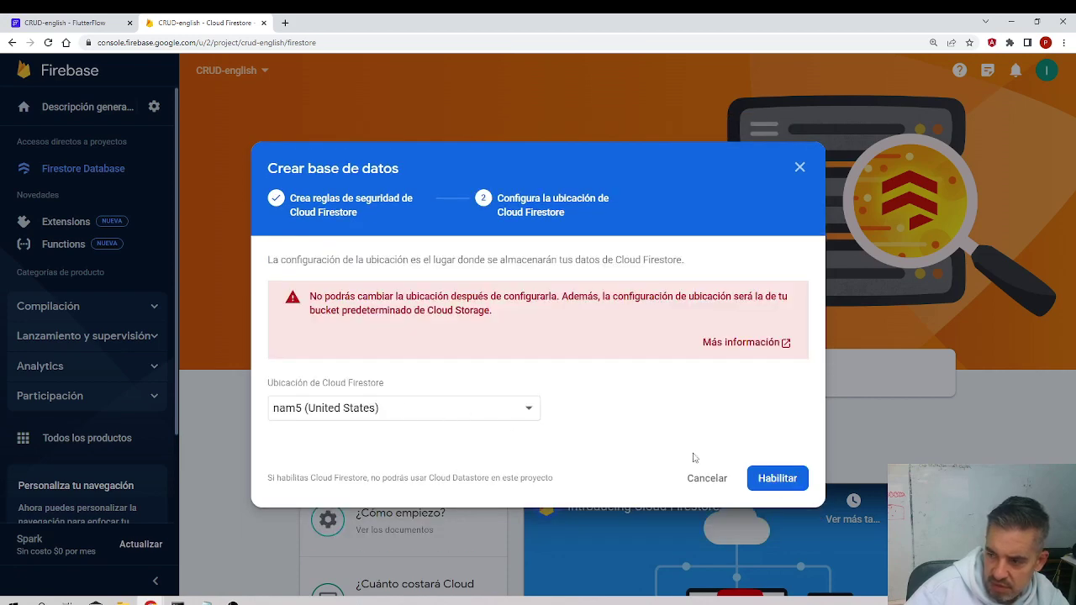
{"action": "left_click", "coordinate": [370, 412]}
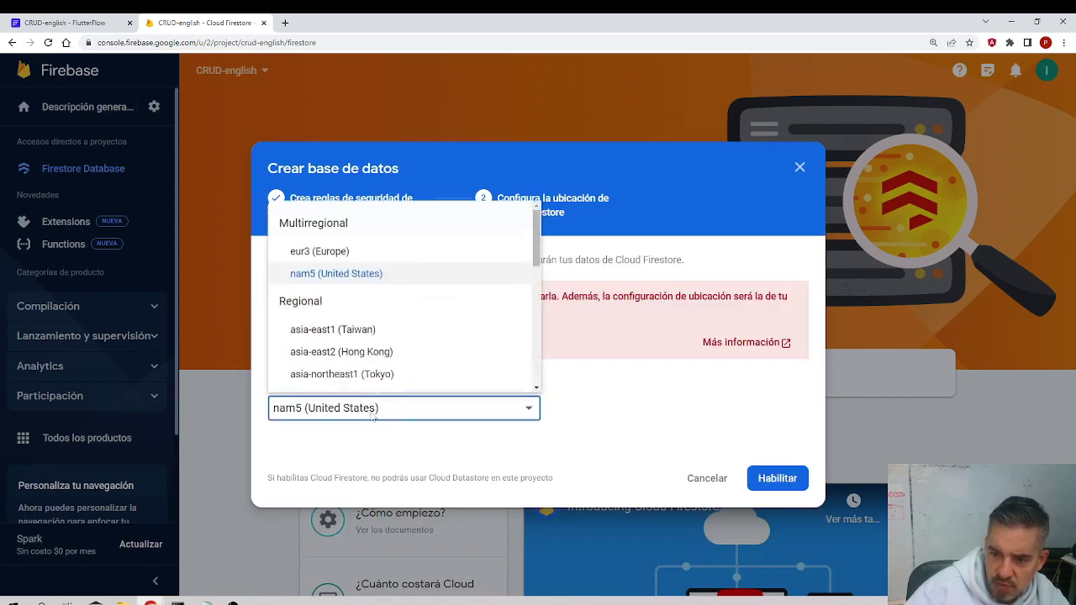
{"action": "left_click", "coordinate": [356, 251]}
{"action": "left_click", "coordinate": [774, 479]}
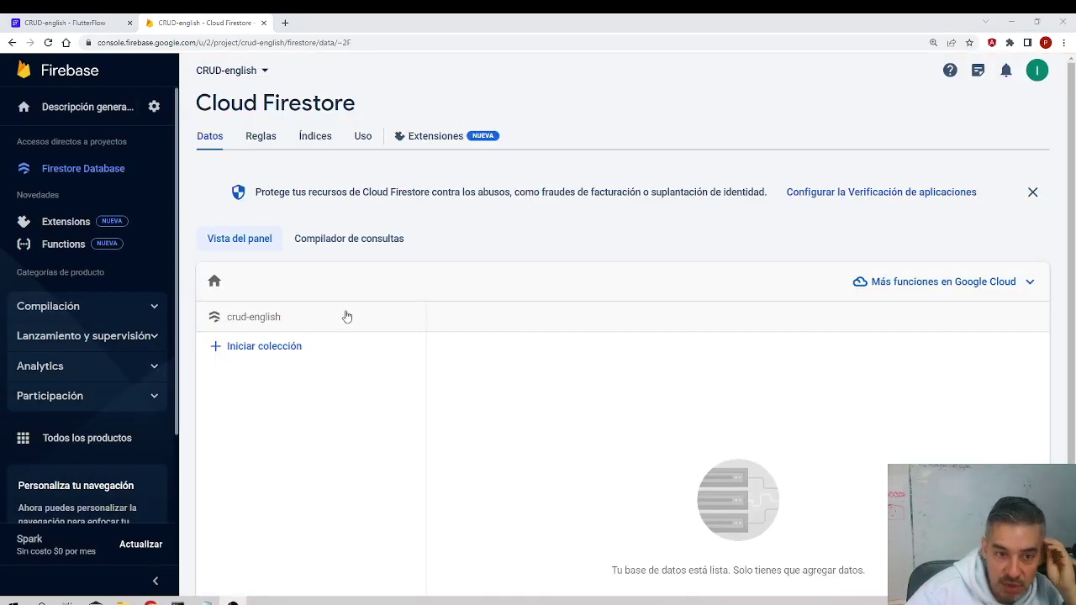
Start a new Firestore collection with the collection ID users
{"action": "left_click", "coordinate": [291, 346]}
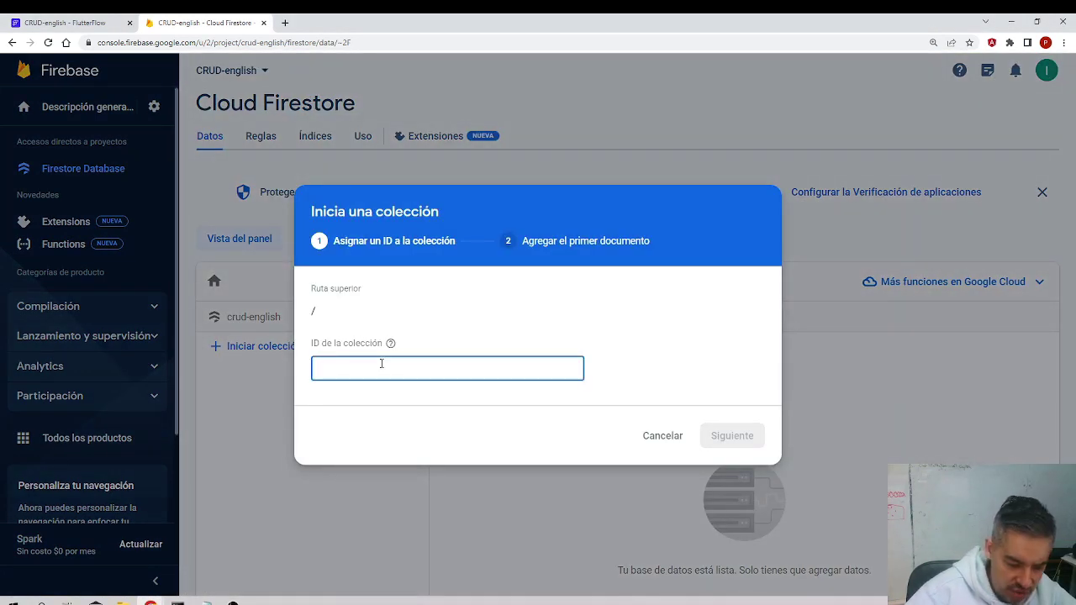
{"action": "type", "text": "ususers"}
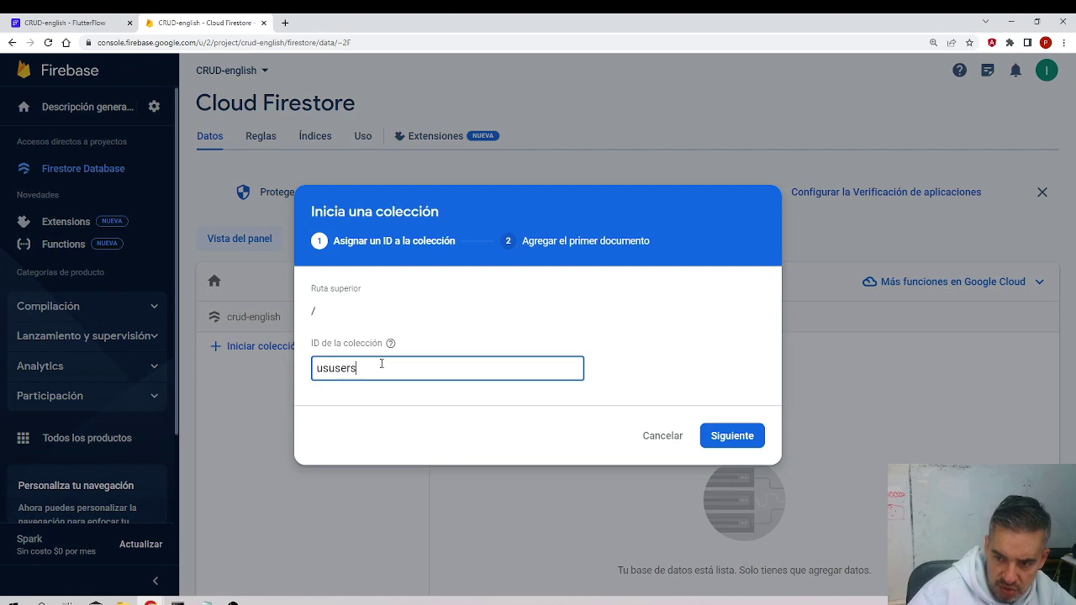
{"action": "key", "text": "BackSpace"}
{"action": "key", "text": "BackSpace"}
{"action": "key", "text": "BackSpace"}
{"action": "type", "text": "s"}
{"action": "key", "text": "Return"}
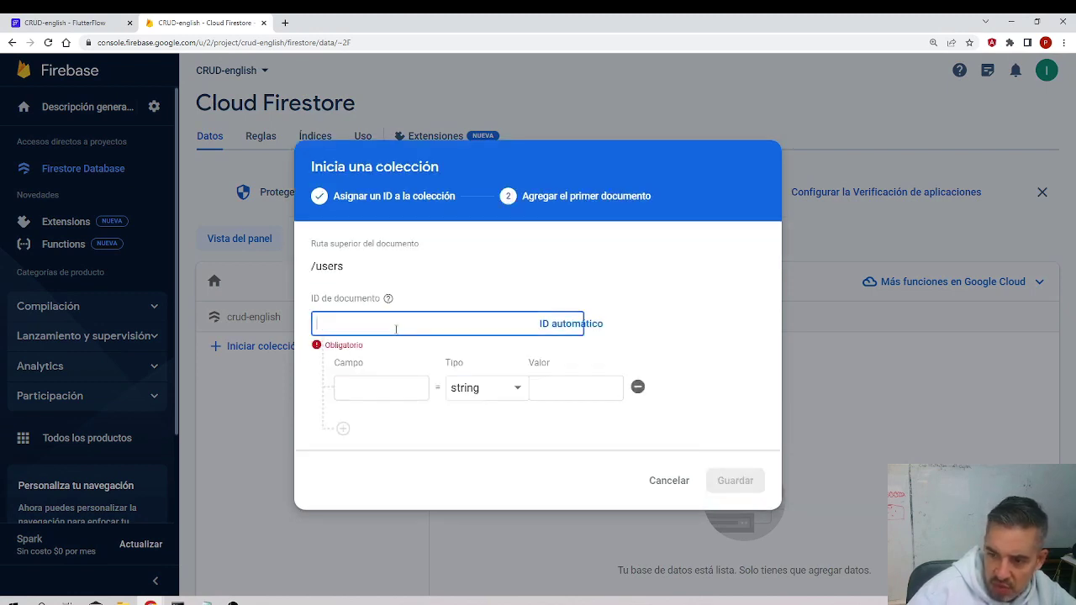
Save the collection's first document with ID a and a string field called name holding a sample first name
{"action": "type", "text": "a"}
{"action": "left_click", "coordinate": [395, 383]}
{"action": "type", "text": "a"}
{"action": "key", "text": "BackSpace"}
{"action": "type", "text": "name"}
{"action": "key", "text": "Tab"}
{"action": "key", "text": "Tab"}
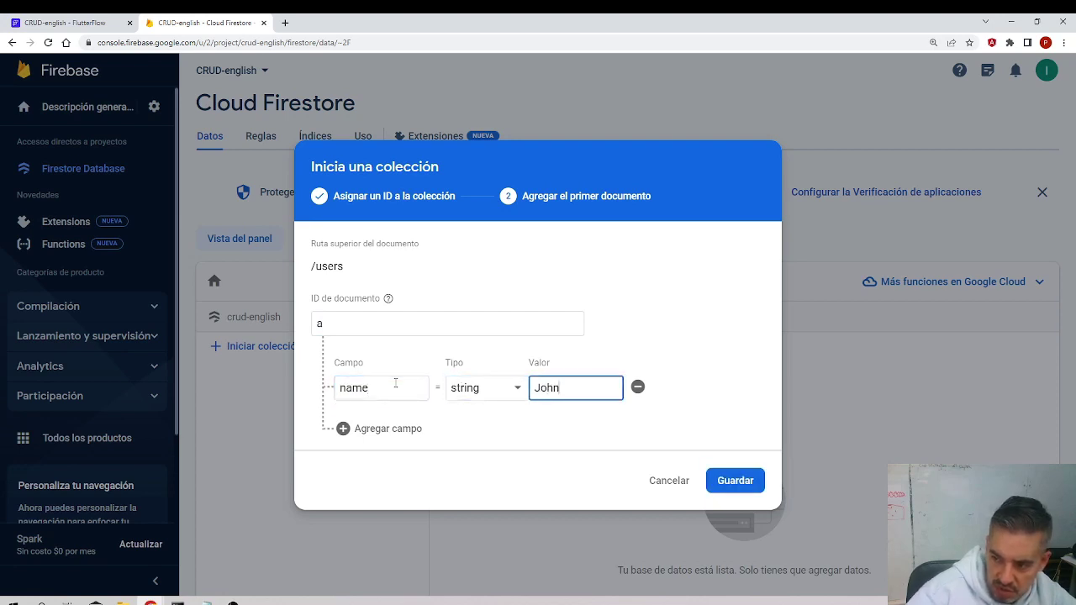
{"action": "left_click", "coordinate": [736, 480]}
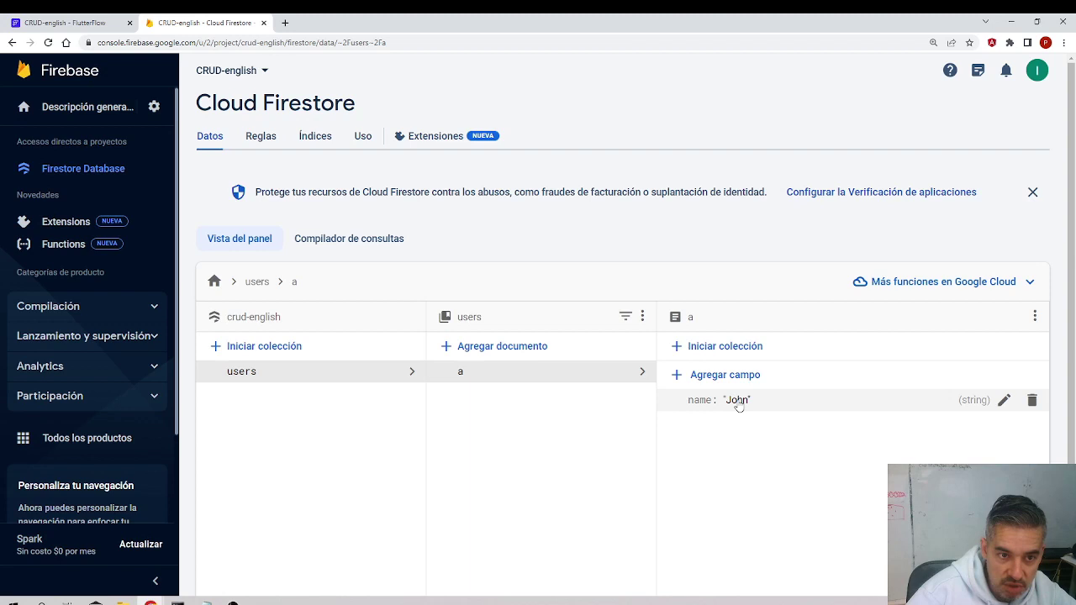
Switch to FlutterFlow and, in the home page's second container, add a Column holding a Row with a Text widget
{"action": "left_click", "coordinate": [71, 23]}
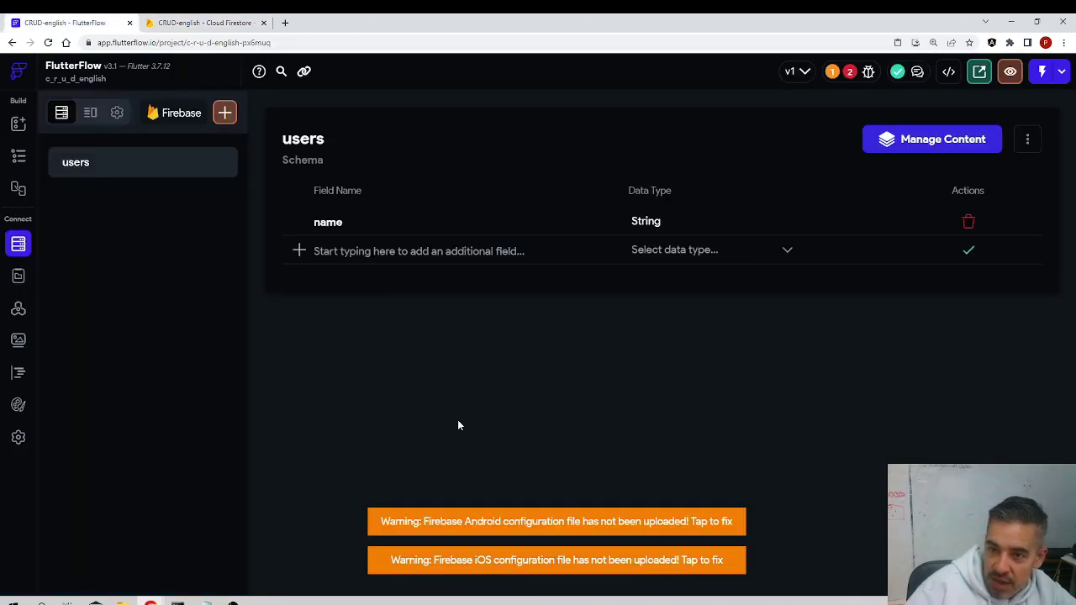
{"action": "left_click", "coordinate": [20, 158]}
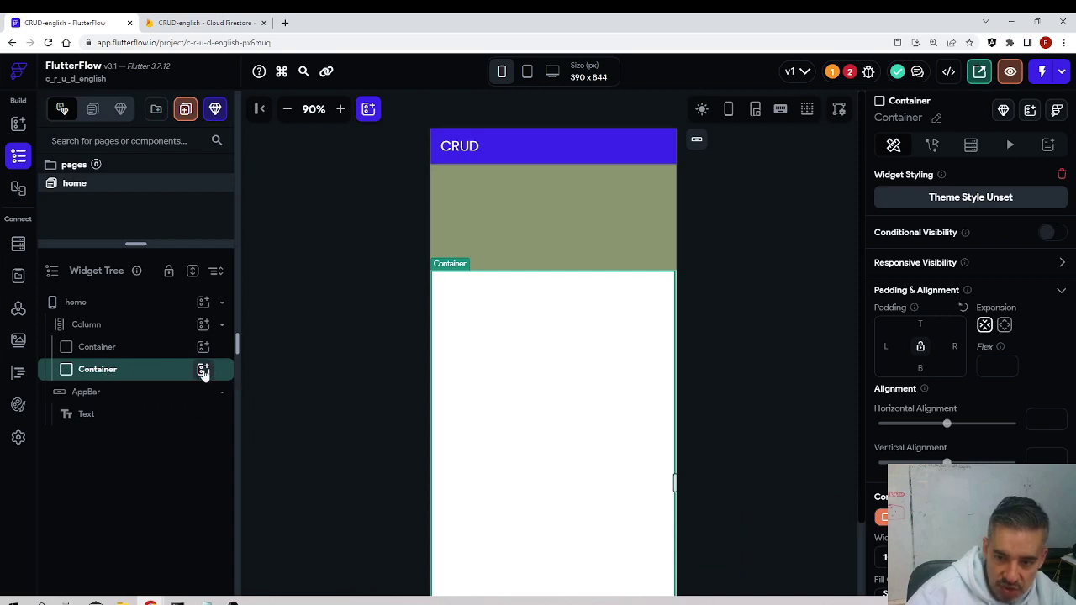
{"action": "left_click", "coordinate": [203, 372]}
{"action": "left_click", "coordinate": [343, 364]}
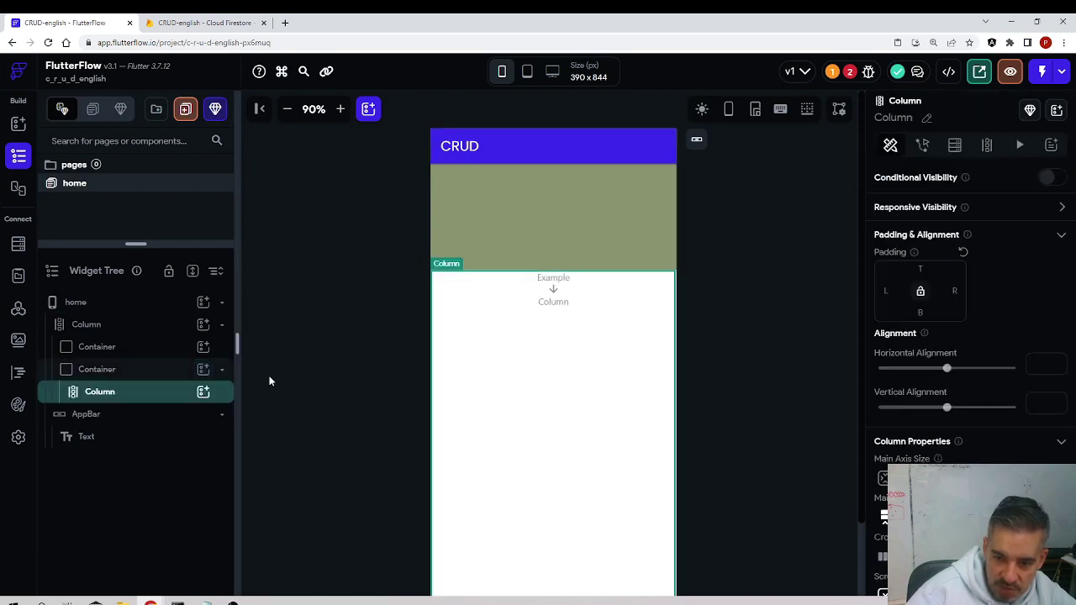
{"action": "left_click", "coordinate": [202, 393]}
{"action": "left_click", "coordinate": [409, 368]}
{"action": "left_click", "coordinate": [204, 414]}
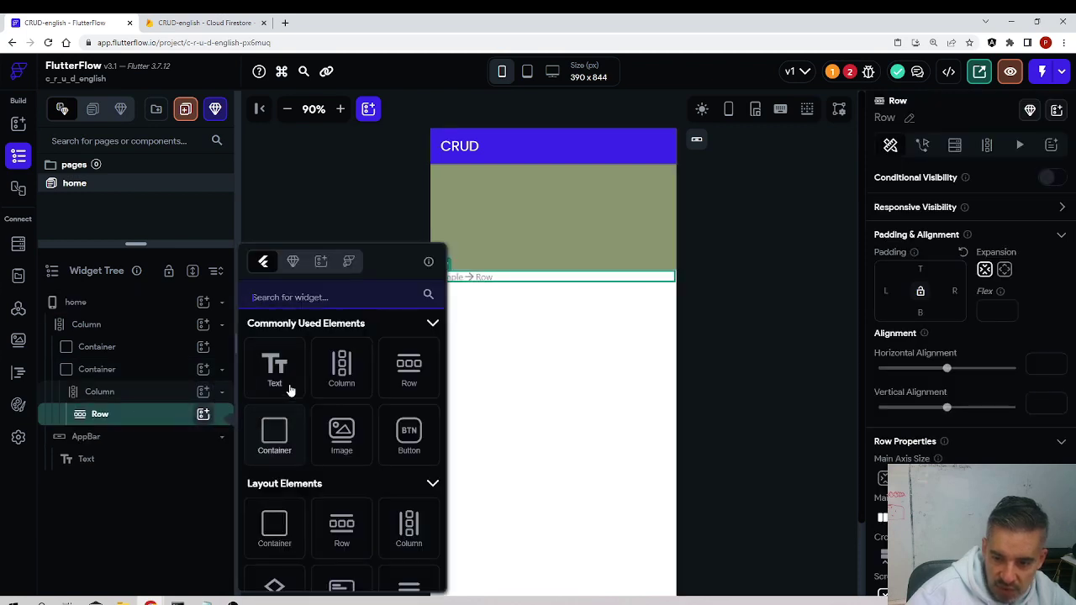
{"action": "left_click", "coordinate": [286, 388]}
Set the left and right padding of the Row inside the second container's Column to 5
{"action": "left_click", "coordinate": [141, 393]}
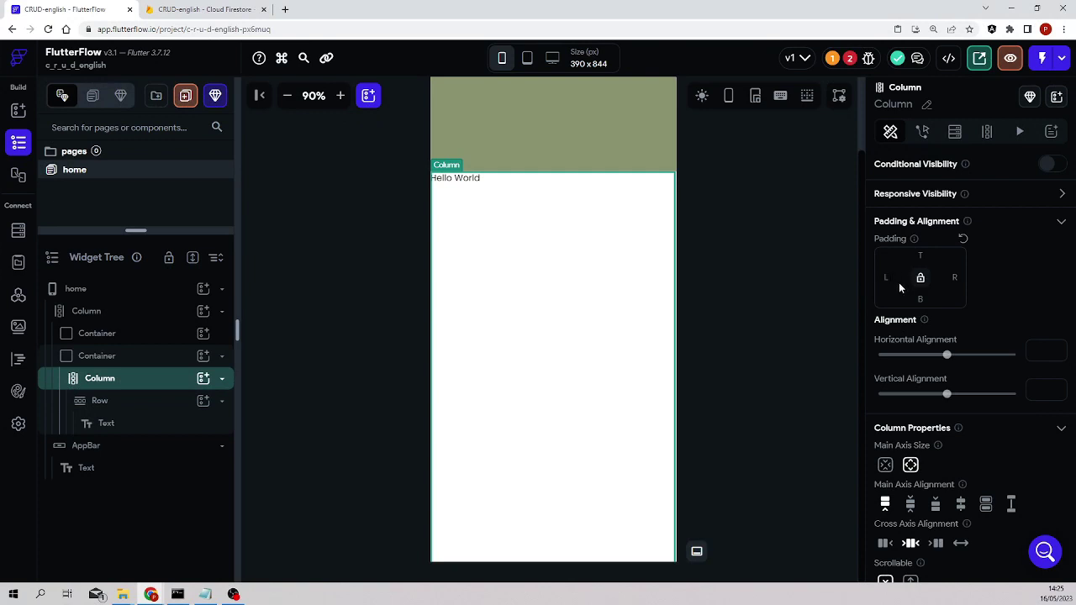
{"action": "left_click", "coordinate": [132, 398]}
{"action": "left_click", "coordinate": [141, 380]}
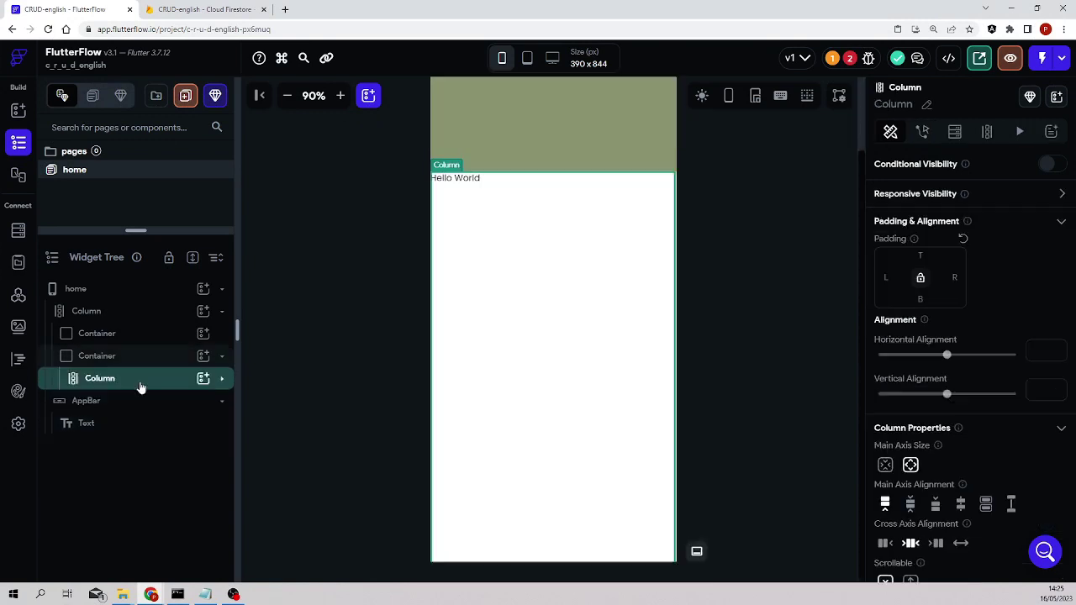
{"action": "left_click", "coordinate": [222, 379]}
{"action": "left_click", "coordinate": [159, 401]}
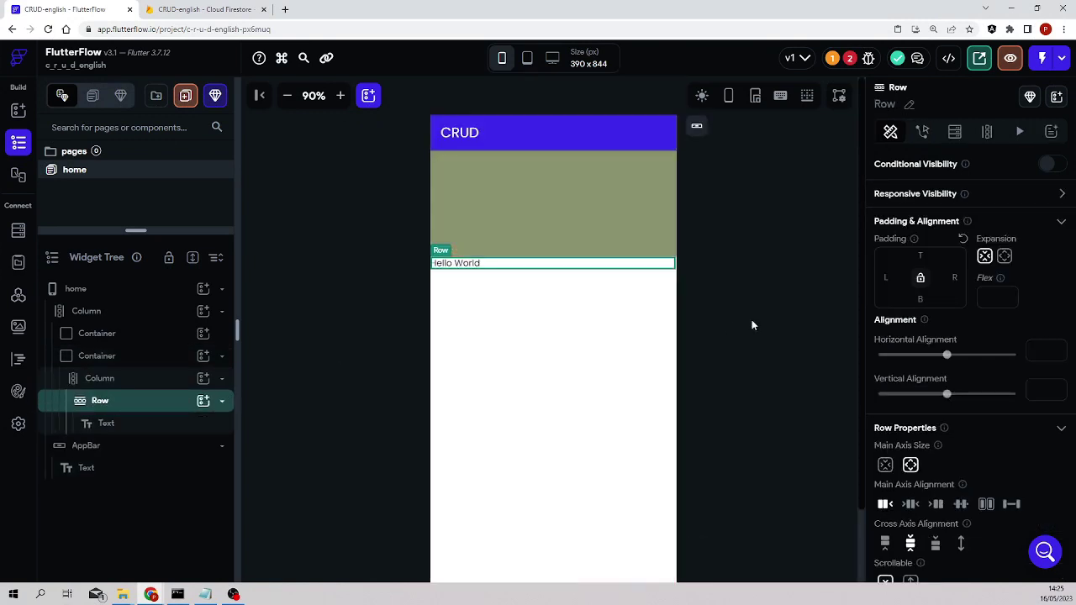
{"action": "type", "text": "5"}
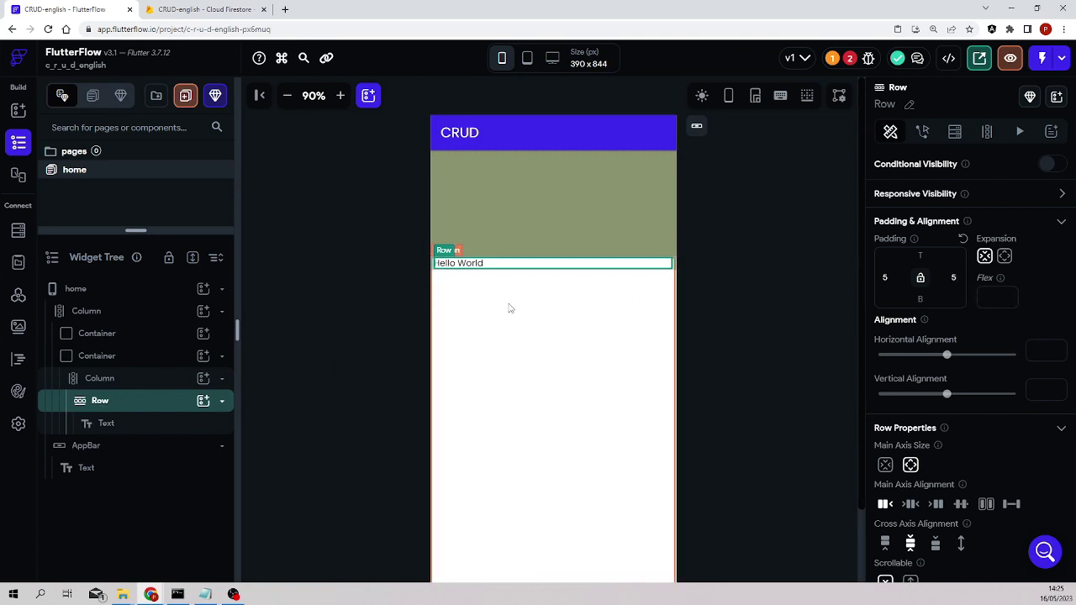
Add a Query Collection backend query to the second container's Column, fetching a List of Documents from users with no limit
{"action": "left_click", "coordinate": [134, 379]}
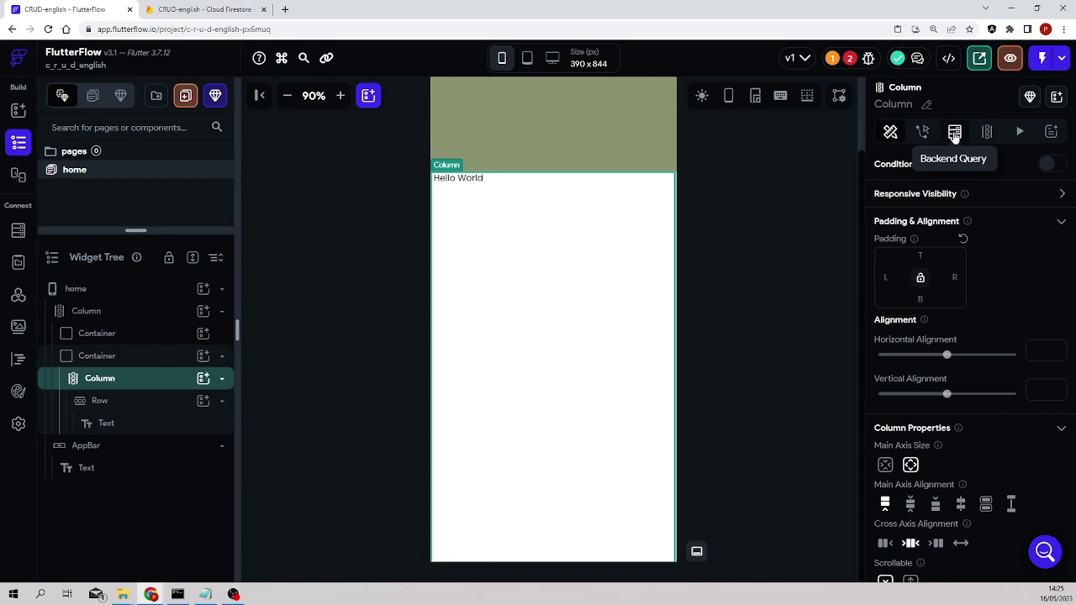
{"action": "left_click", "coordinate": [955, 135]}
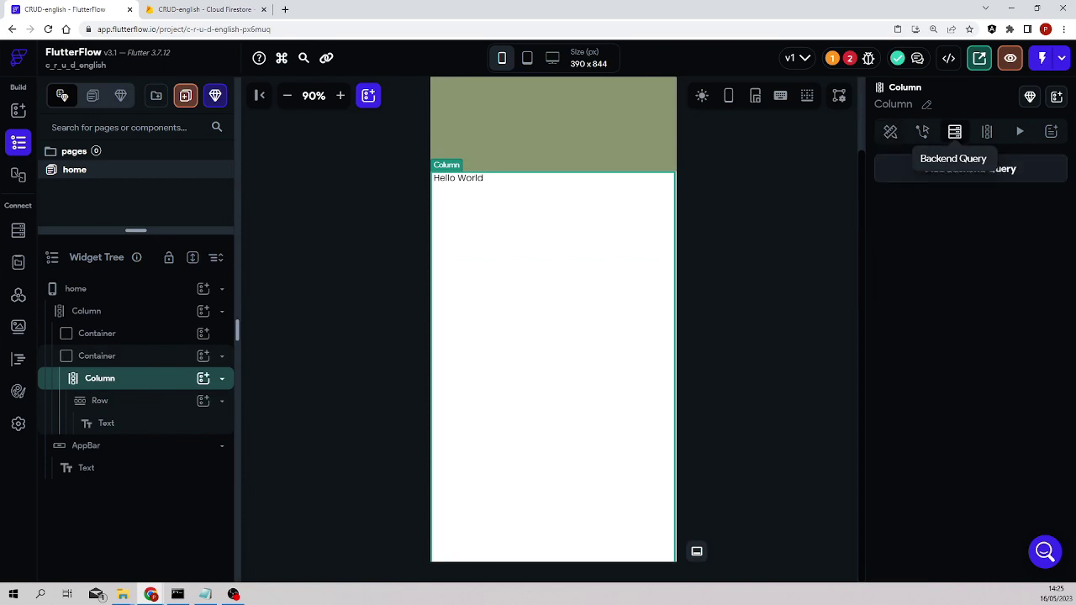
{"action": "left_click", "coordinate": [931, 179]}
{"action": "left_click", "coordinate": [717, 174]}
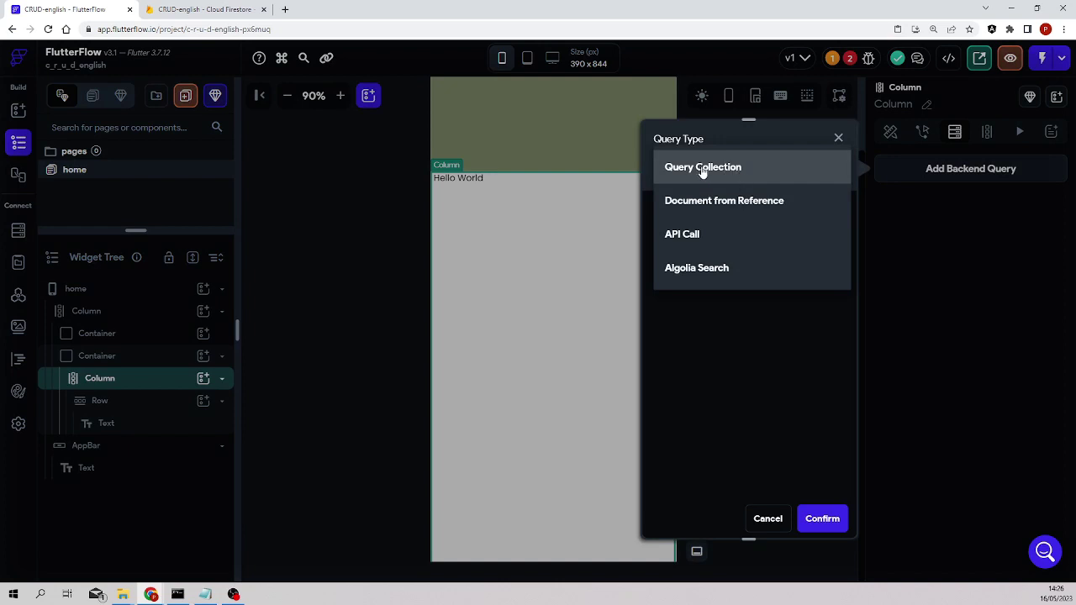
{"action": "left_click", "coordinate": [703, 168]}
{"action": "left_click", "coordinate": [757, 181]}
{"action": "left_click", "coordinate": [707, 169]}
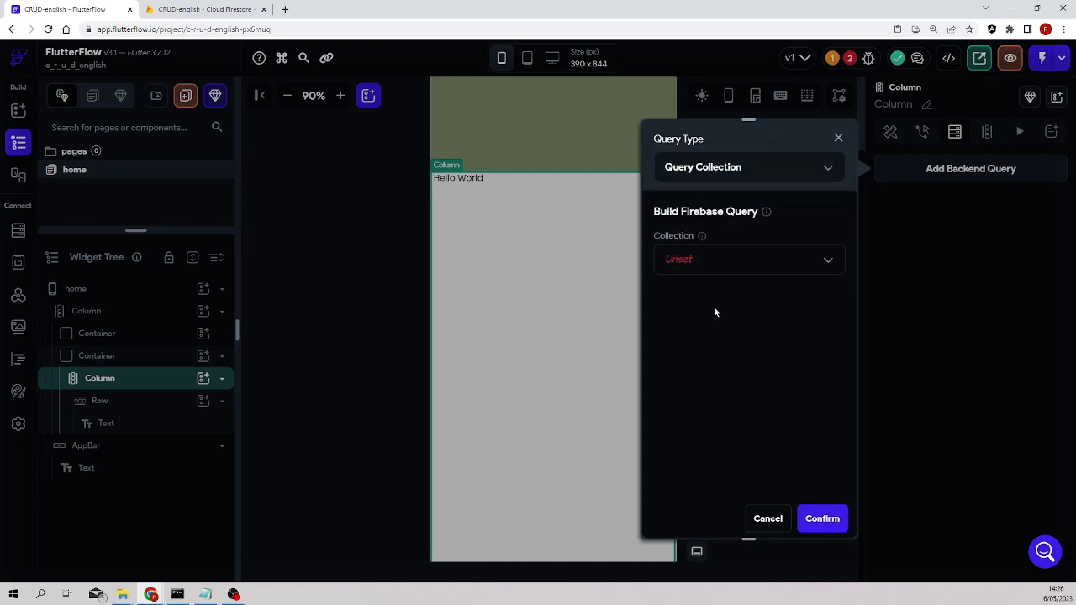
{"action": "left_click", "coordinate": [712, 271]}
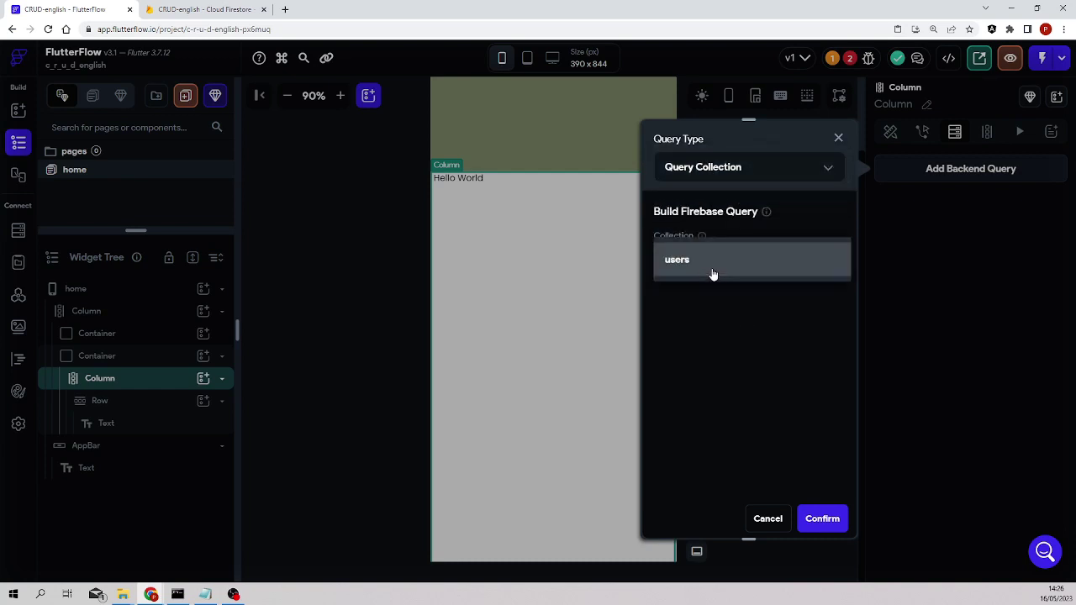
{"action": "left_click", "coordinate": [689, 262]}
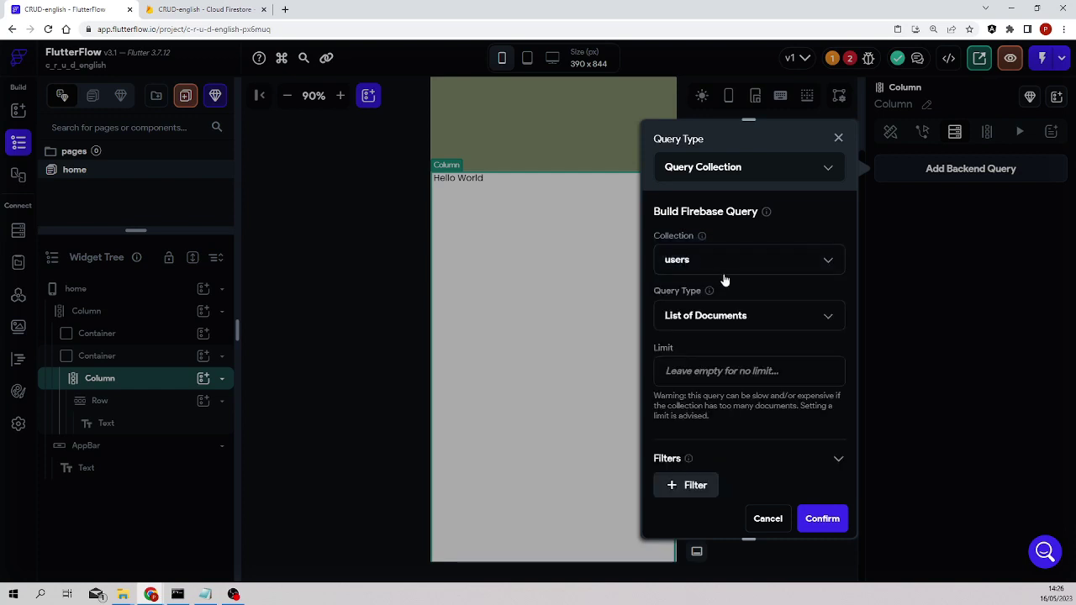
{"action": "left_click", "coordinate": [833, 521]}
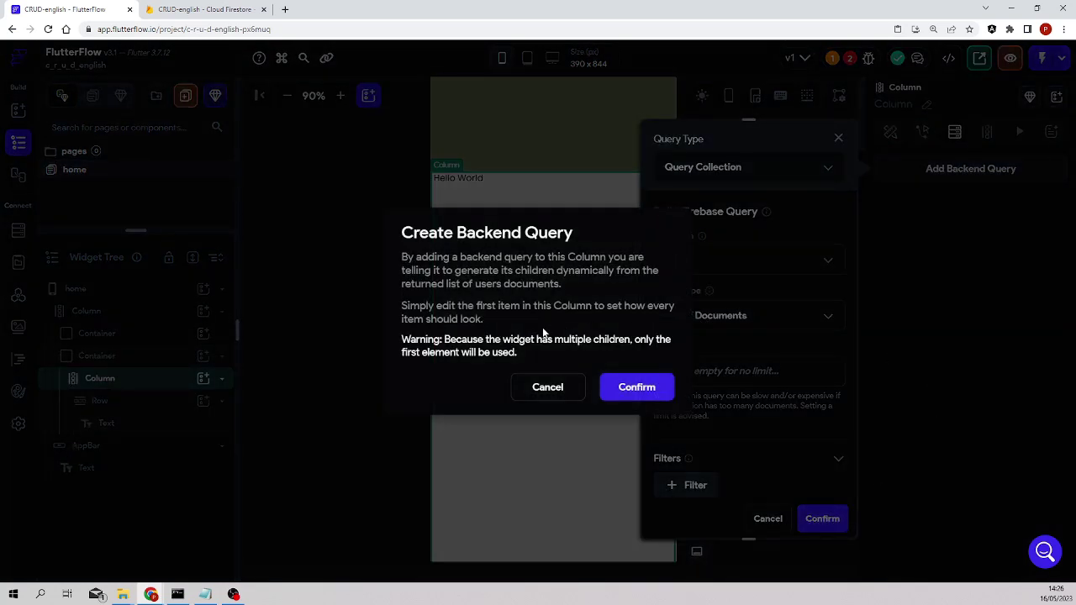
{"action": "left_click", "coordinate": [648, 391]}
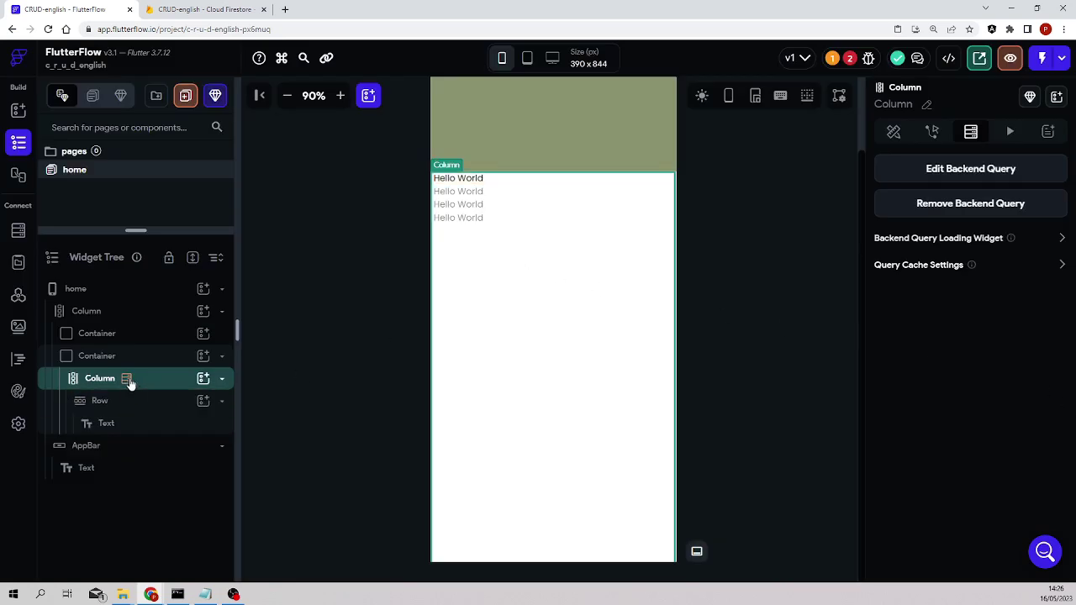
Bind the text of the Text widget in the second container's Row to the name field of the users Document
{"action": "left_click", "coordinate": [108, 425]}
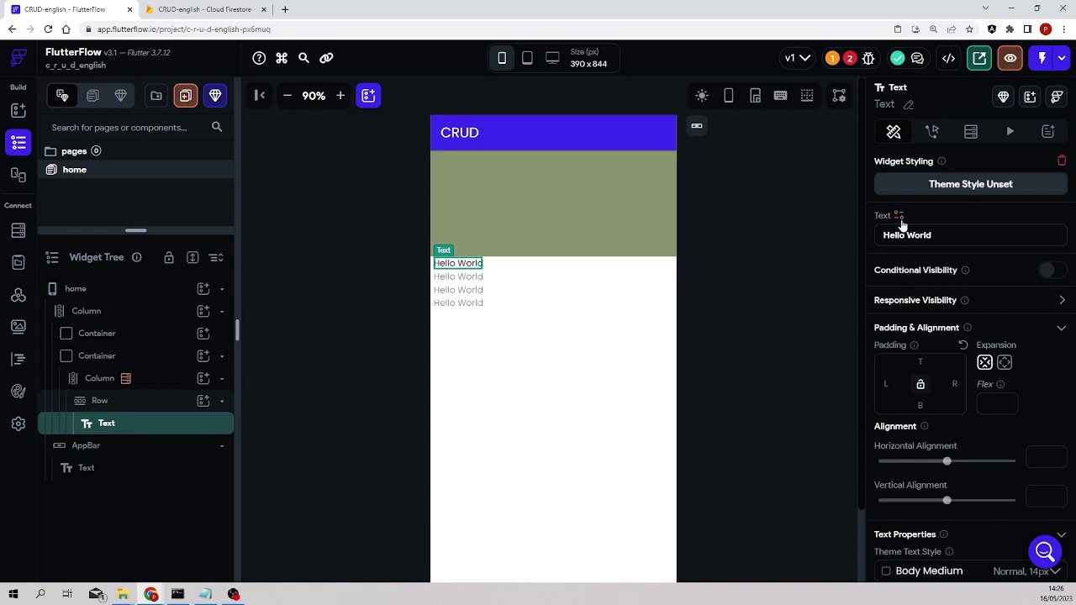
{"action": "left_click", "coordinate": [898, 215]}
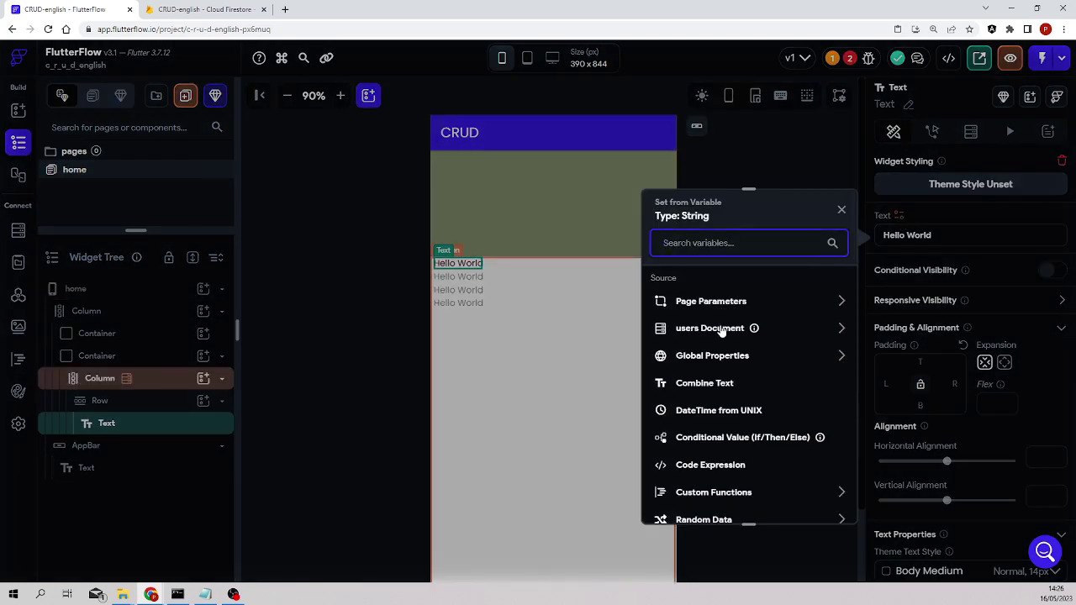
{"action": "left_click", "coordinate": [819, 331]}
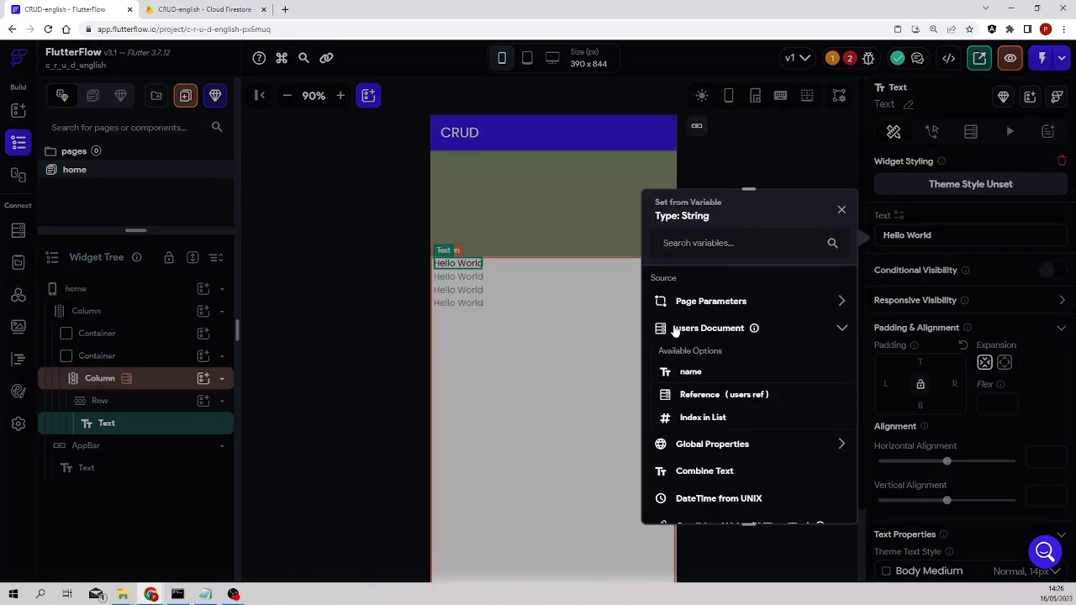
{"action": "left_click", "coordinate": [691, 373]}
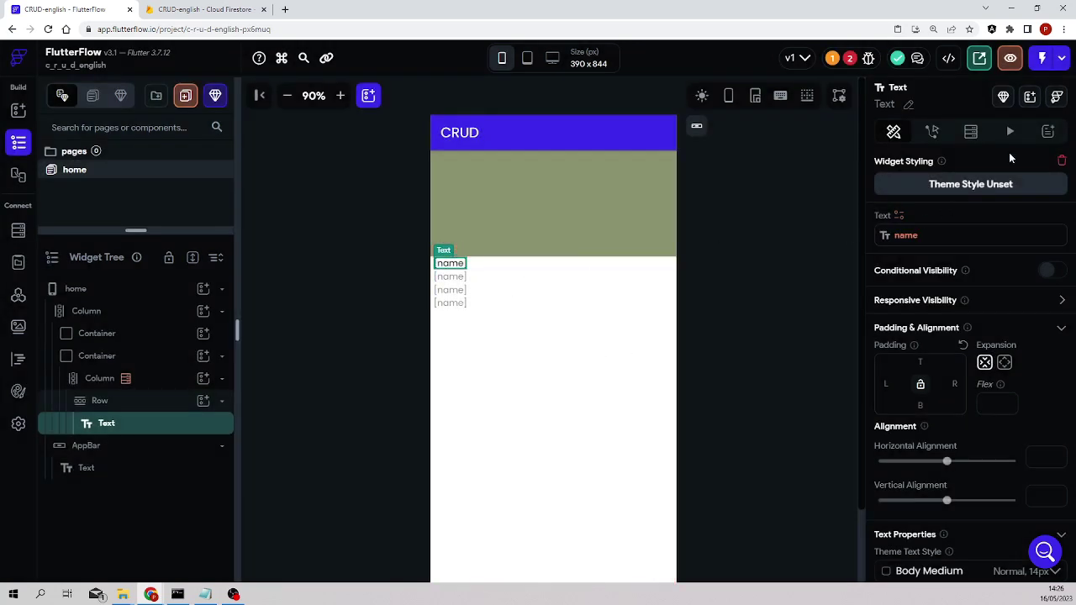
From the Firebase Setup error, auto-generate the Firebase config files for package com.mycompany.crudenglish with project nickname CRUD-english
{"action": "left_click", "coordinate": [867, 59]}
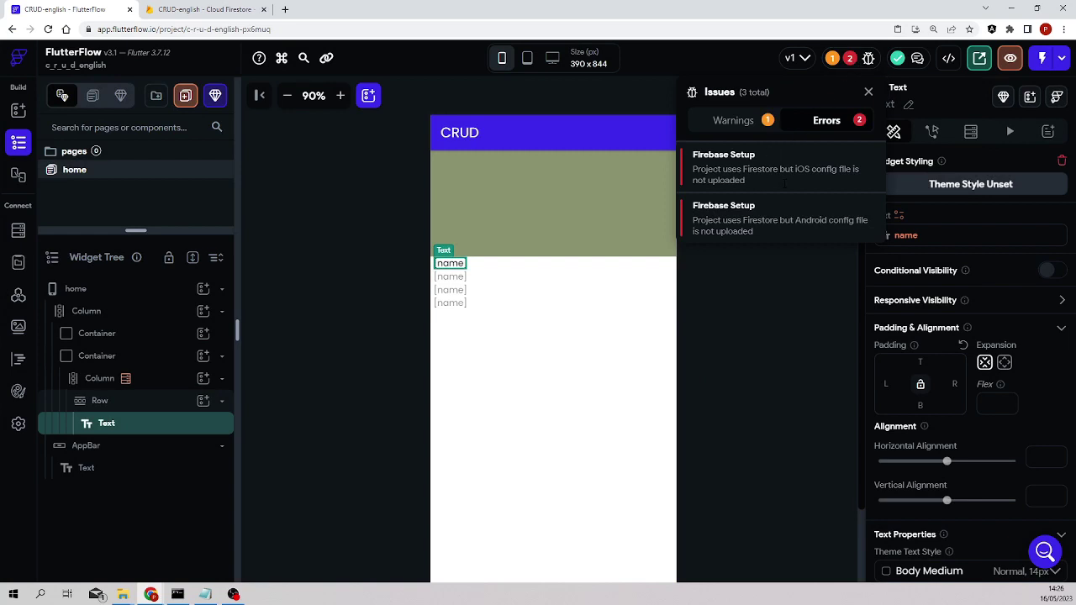
{"action": "left_click", "coordinate": [734, 160]}
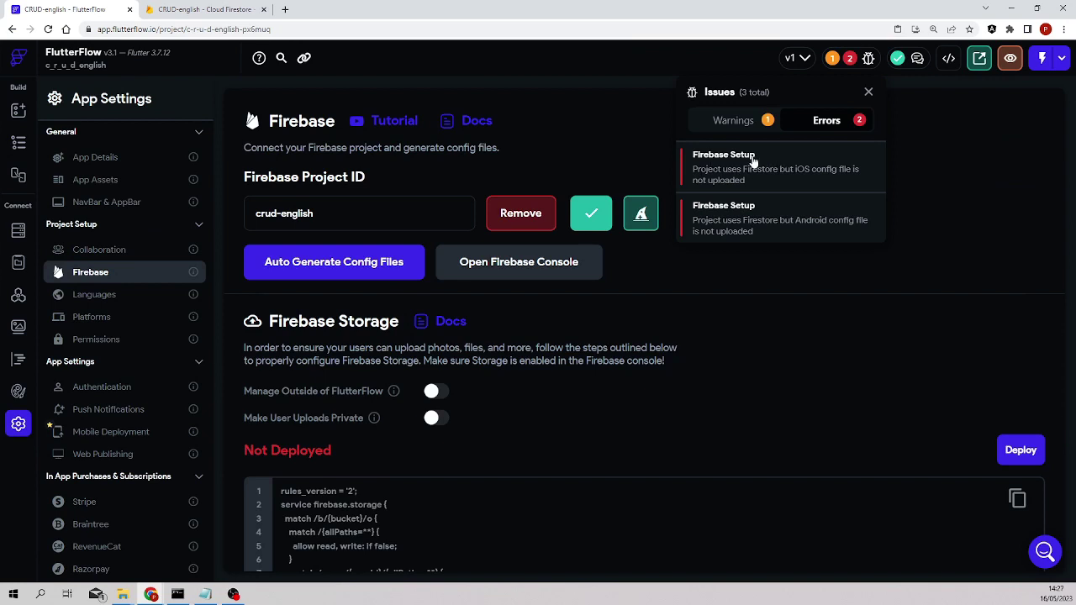
{"action": "left_click", "coordinate": [341, 263]}
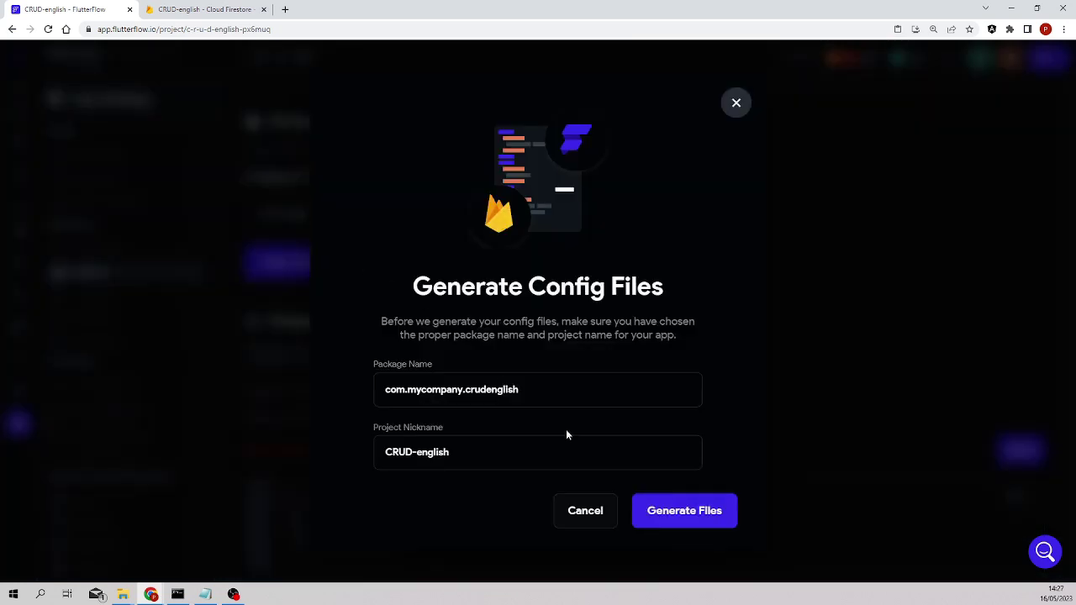
{"action": "left_click", "coordinate": [691, 518]}
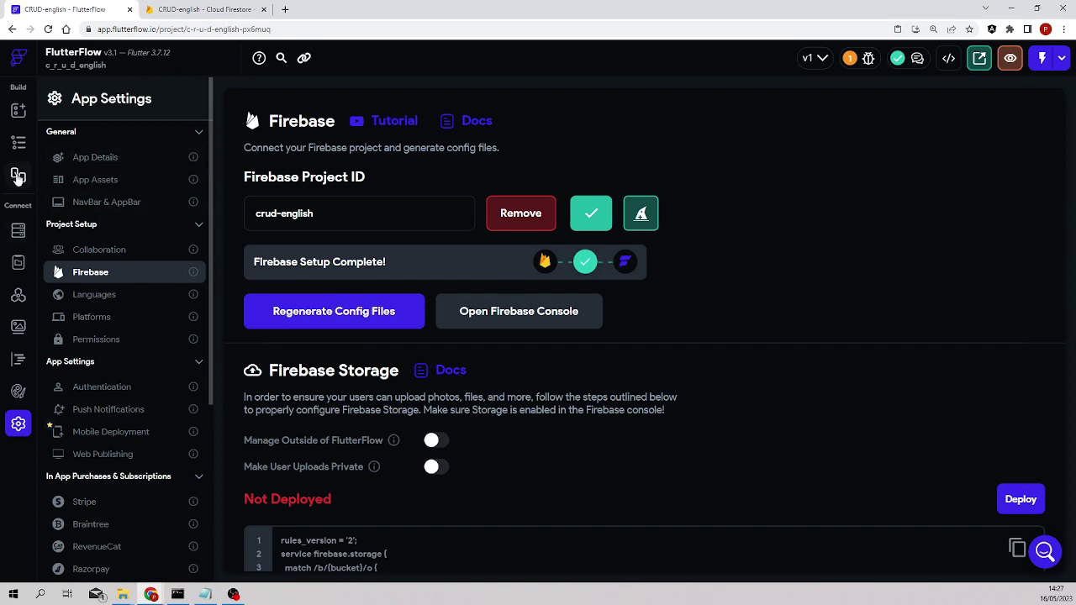
Return to the home page's widget tree and run the app in Test Mode
{"action": "left_click", "coordinate": [19, 142]}
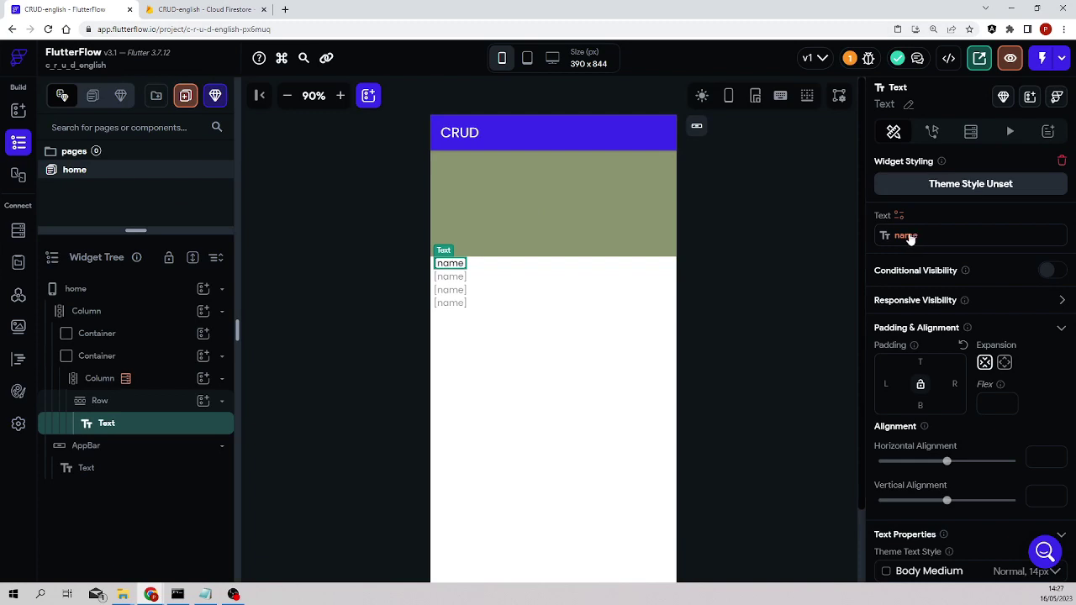
{"action": "left_click", "coordinate": [1043, 61]}
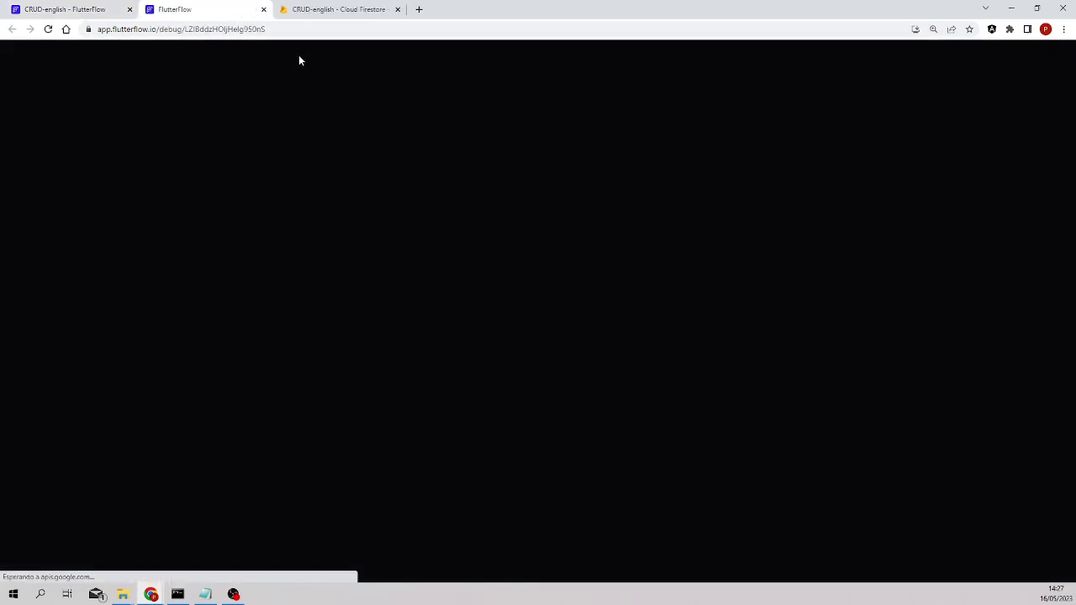
{"action": "left_click", "coordinate": [303, 31]}
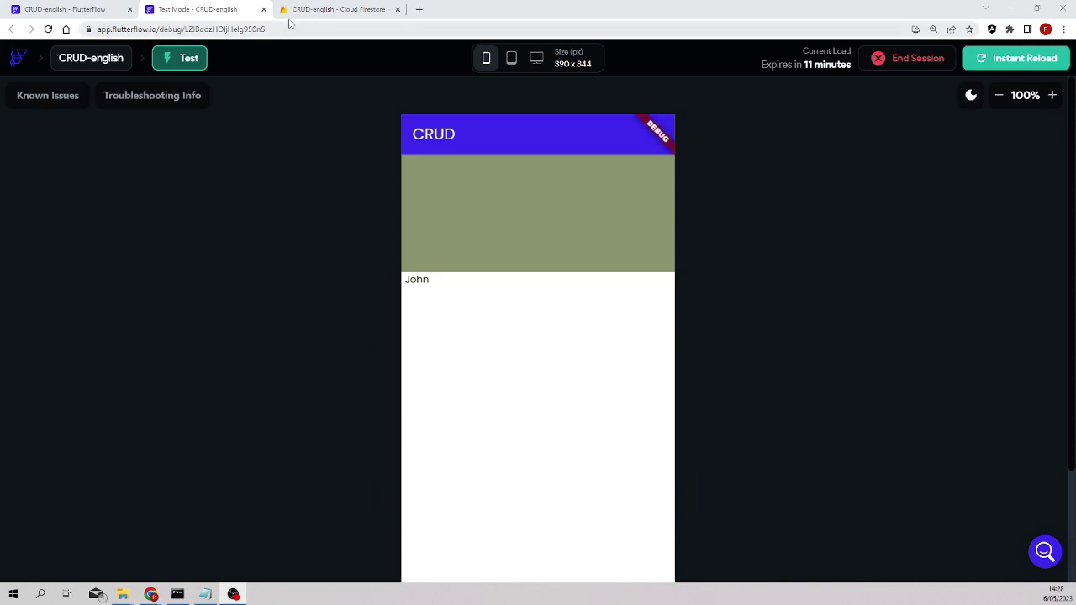
In Cloud Firestore, add a users document with ID d and a string field name holding a sample first name, then return to Test Mode
{"action": "left_click", "coordinate": [332, 10]}
{"action": "left_click", "coordinate": [496, 332]}
{"action": "left_click", "coordinate": [416, 283]}
{"action": "type", "text": "d"}
{"action": "left_click", "coordinate": [386, 349]}
{"action": "type", "text": "name"}
{"action": "left_click", "coordinate": [608, 348]}
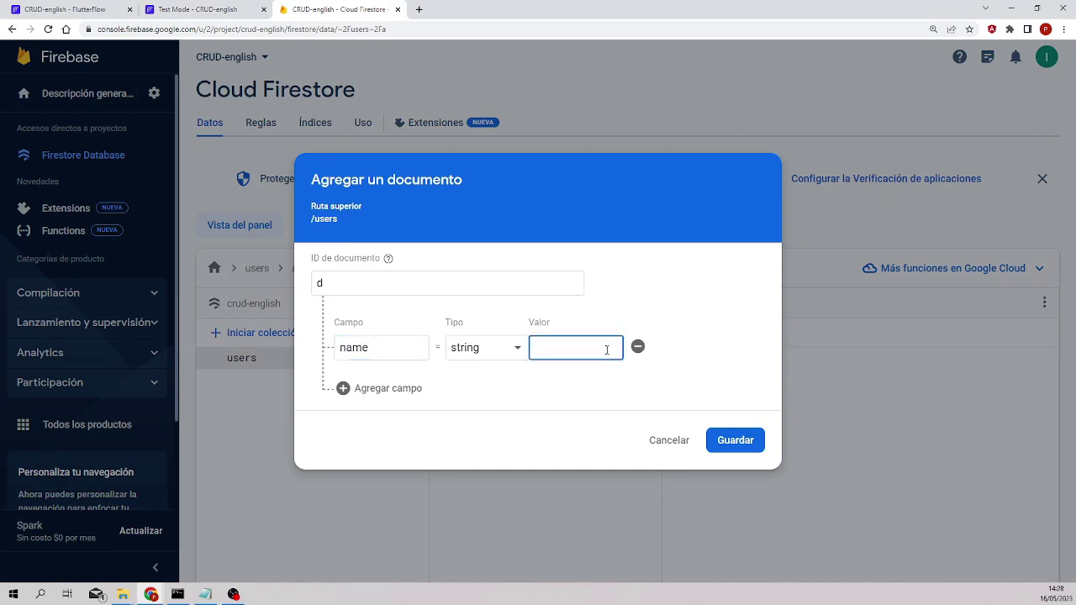
{"action": "type", "text": "peter"}
{"action": "left_click", "coordinate": [719, 440]}
{"action": "left_click", "coordinate": [196, 8]}
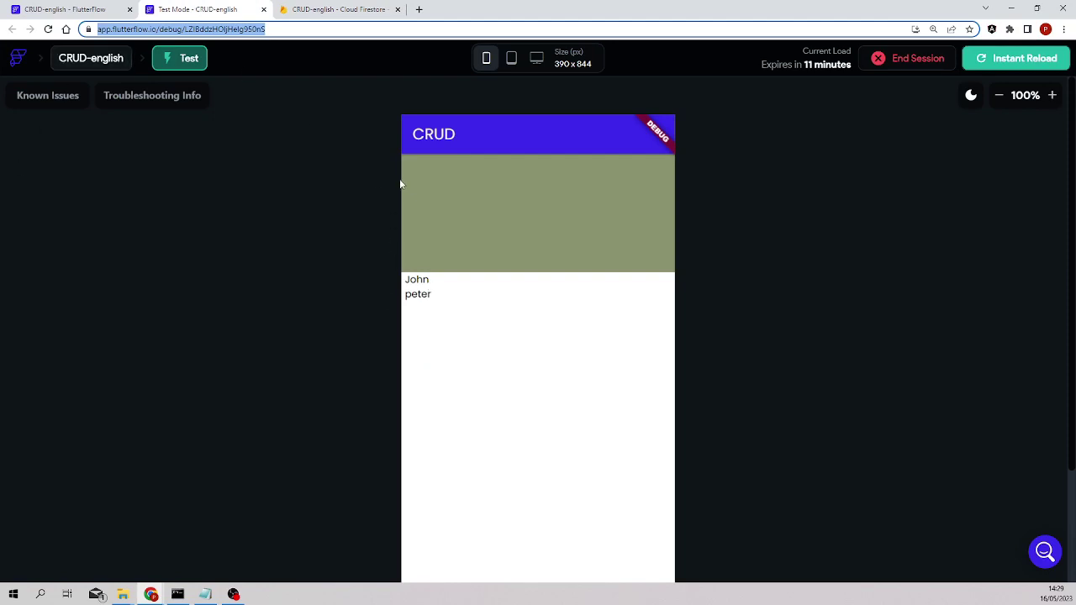
Switch back to the FlutterFlow editor and add a Row to the home page's first container
{"action": "left_click", "coordinate": [63, 9]}
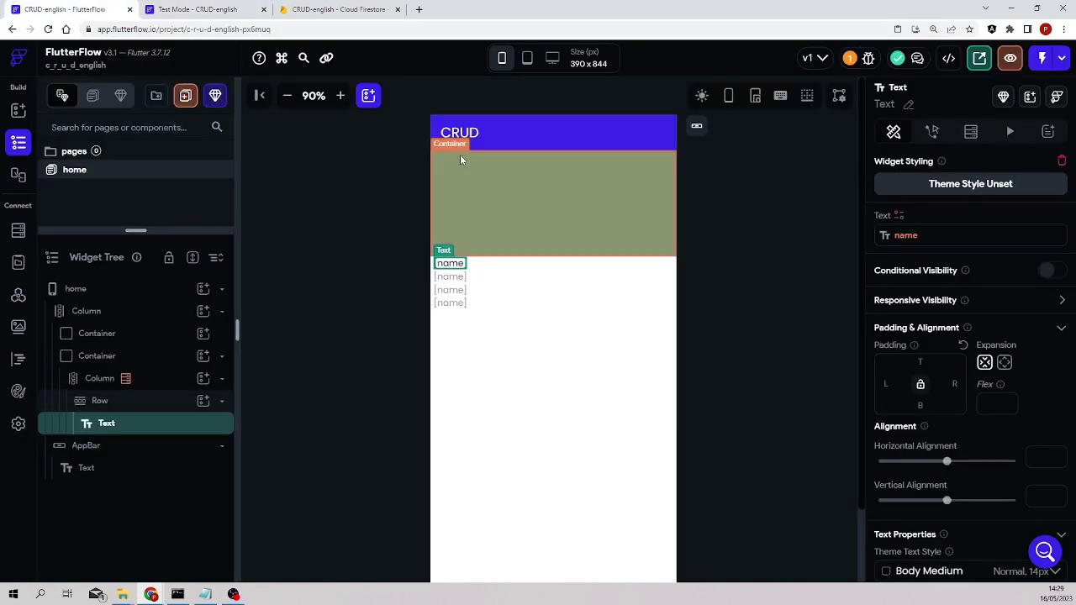
{"action": "left_click", "coordinate": [462, 218]}
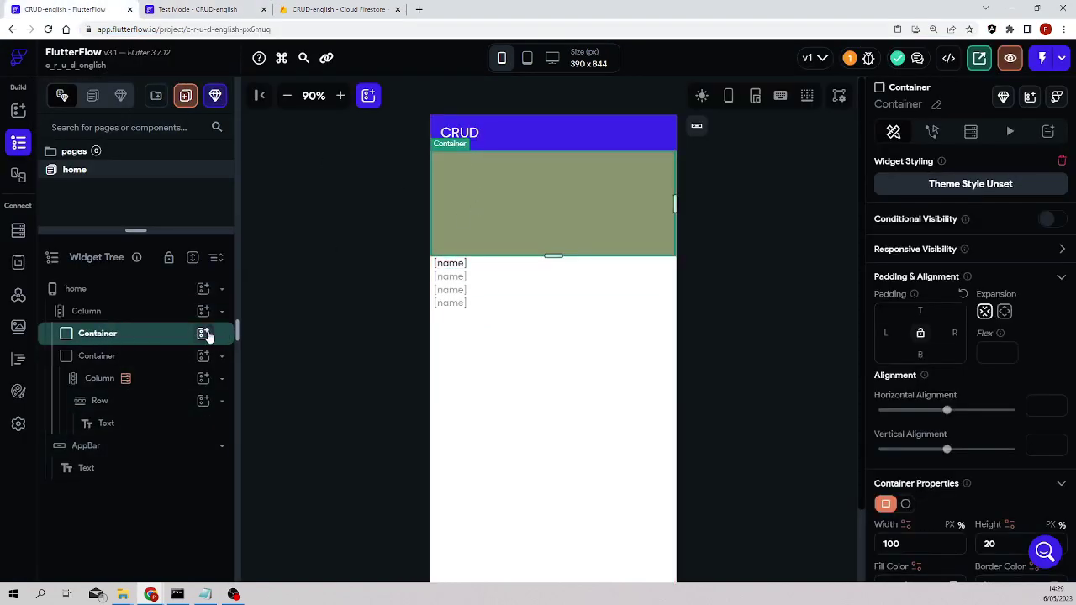
{"action": "left_click", "coordinate": [204, 334]}
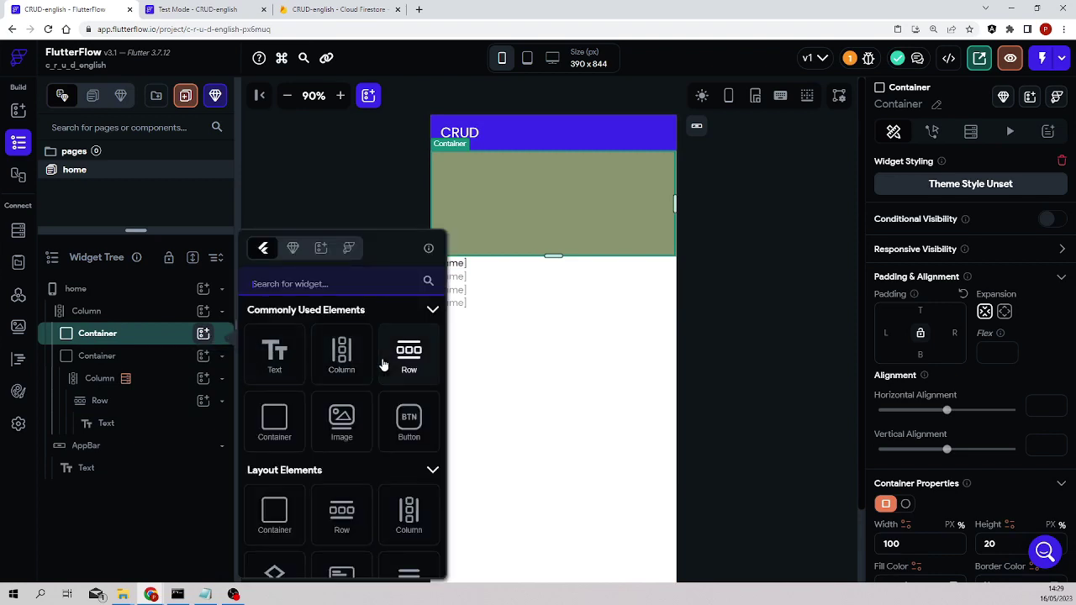
{"action": "left_click", "coordinate": [407, 358]}
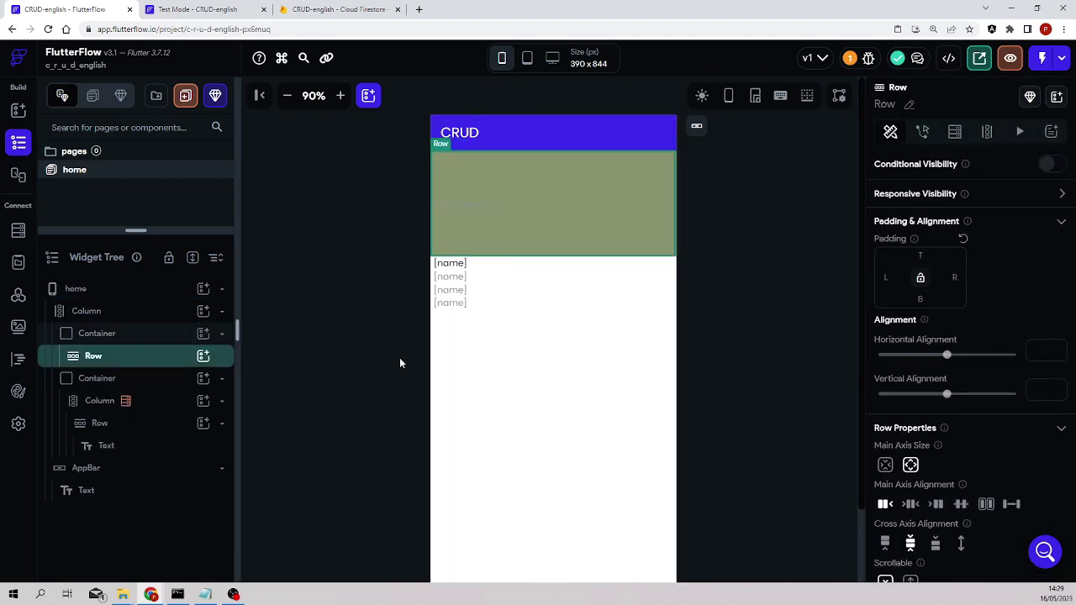
Add a TextField to the Row in the first container
{"action": "left_click", "coordinate": [203, 356]}
{"action": "scroll", "coordinate": [282, 467], "scroll_direction": "down", "scroll_amount": 3}
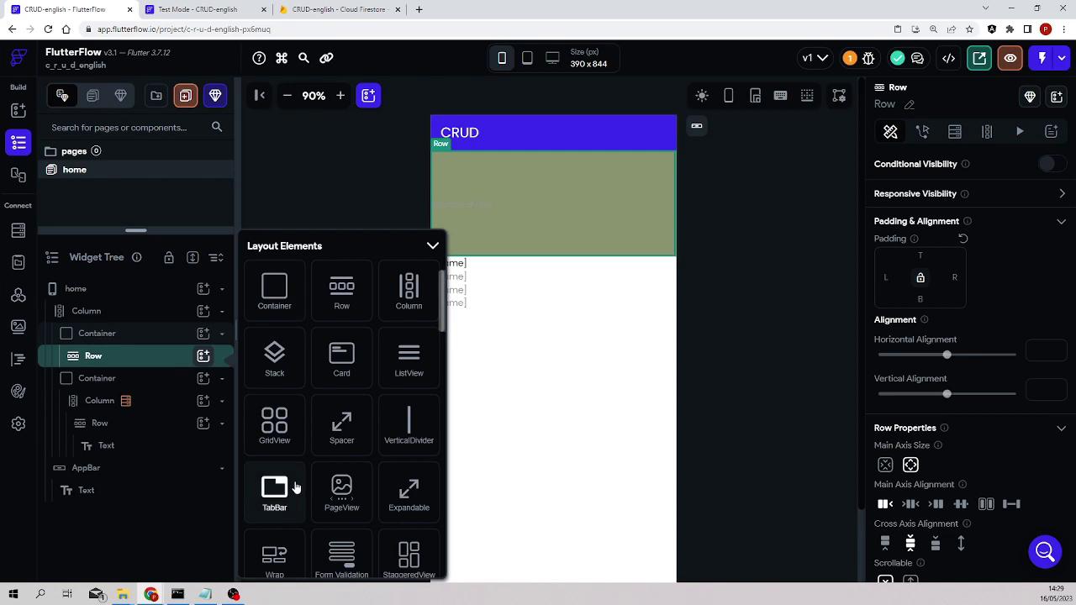
{"action": "scroll", "coordinate": [301, 473], "scroll_direction": "up", "scroll_amount": 5}
{"action": "left_click", "coordinate": [320, 283]}
{"action": "type", "text": "text"}
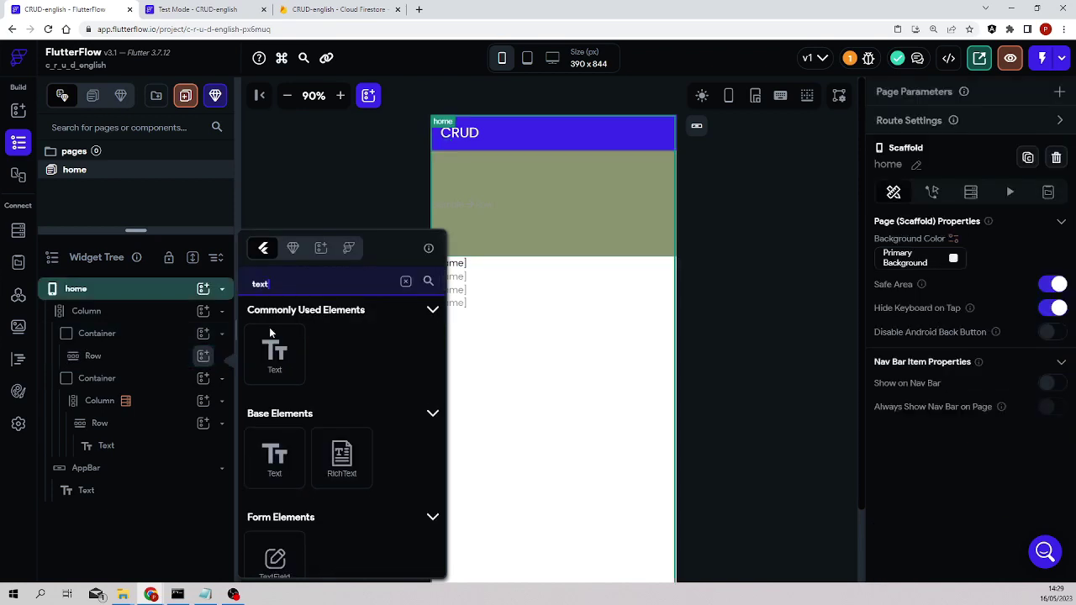
{"action": "left_click", "coordinate": [275, 559]}
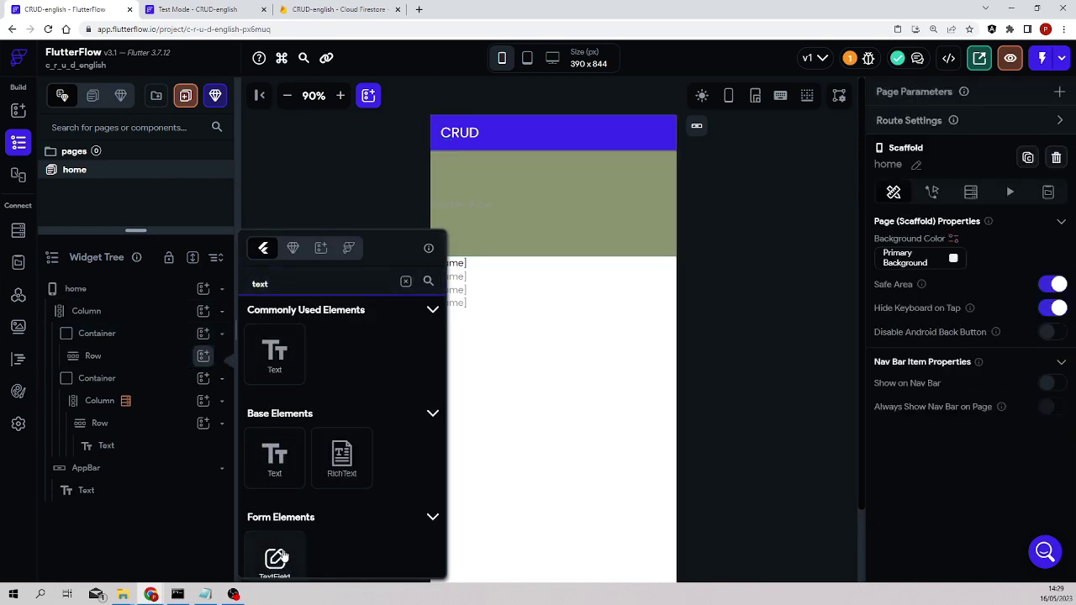
Add an IconButton beside the TextField in the first container's Row
{"action": "left_click", "coordinate": [203, 357]}
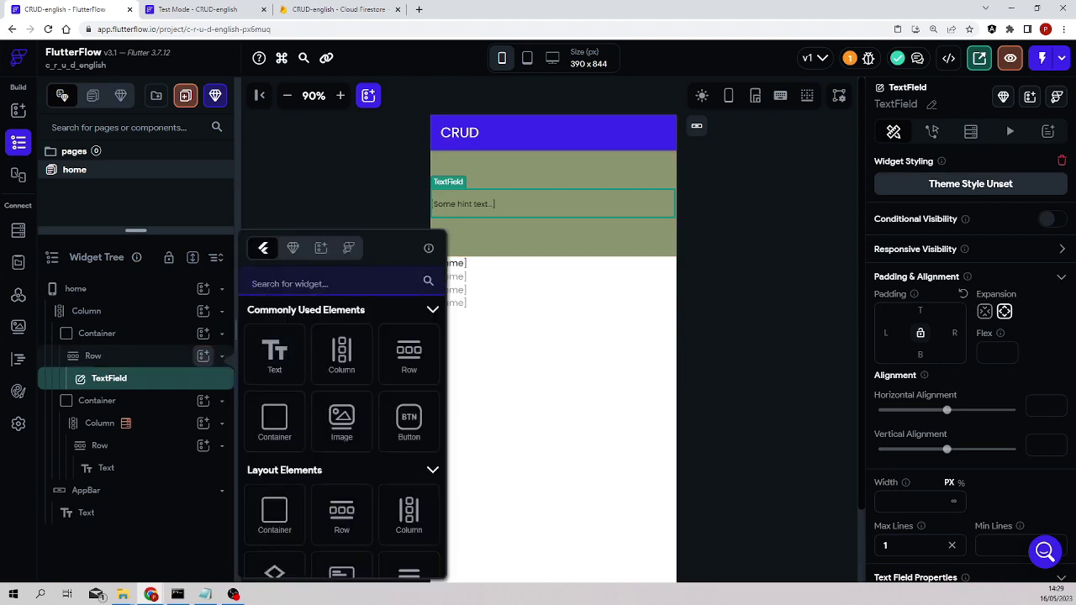
{"action": "type", "text": "icon"}
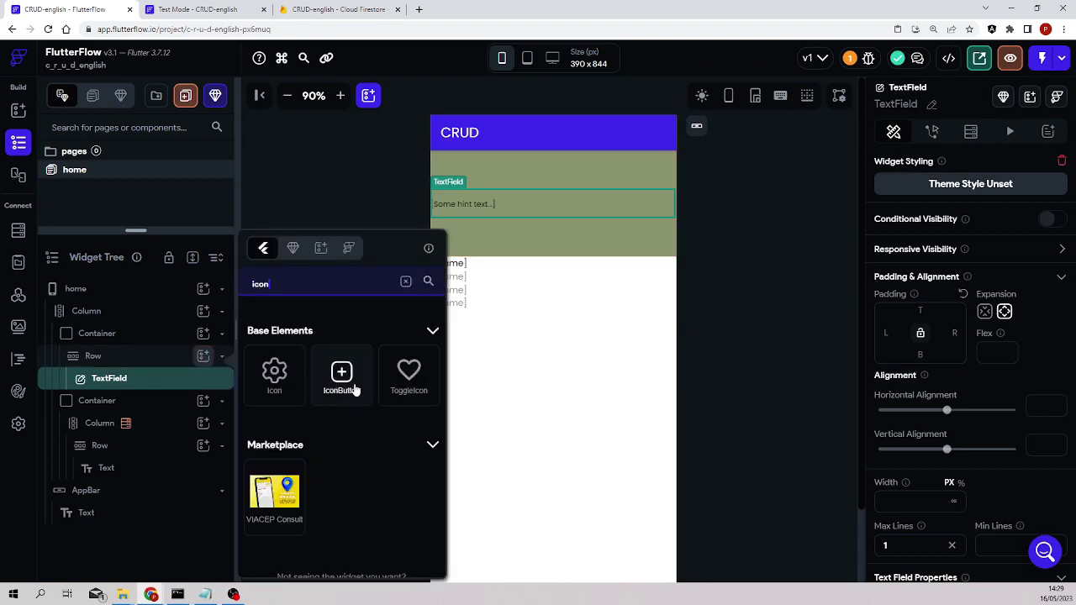
{"action": "left_click", "coordinate": [351, 383]}
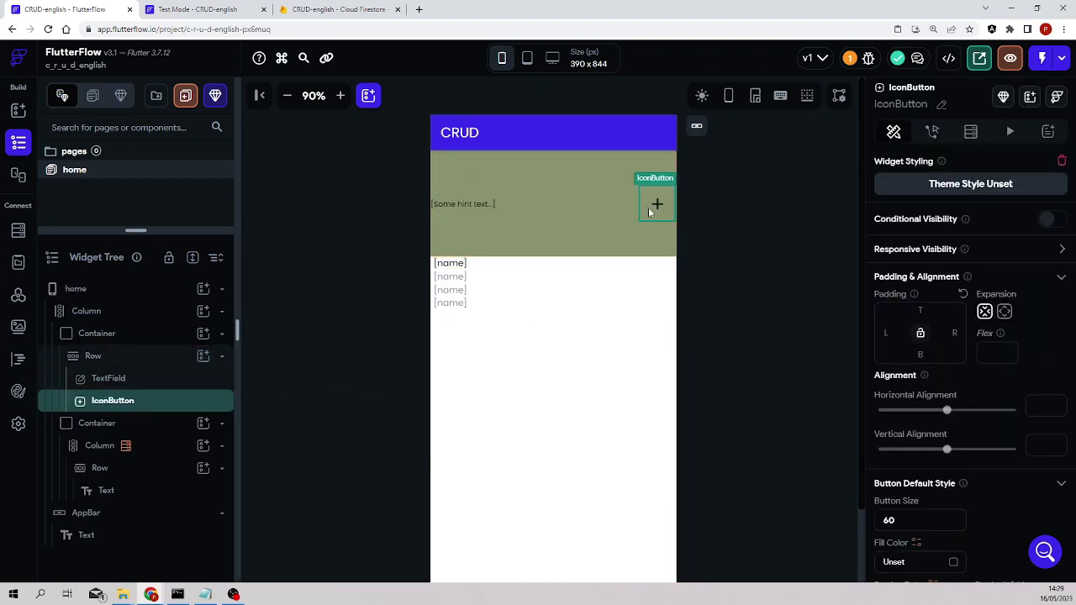
Keep the IconButton's plus icon and set its icon color to the blue #0d0dd6 from the recent colors
{"action": "scroll", "coordinate": [907, 502], "scroll_direction": "down", "scroll_amount": 4}
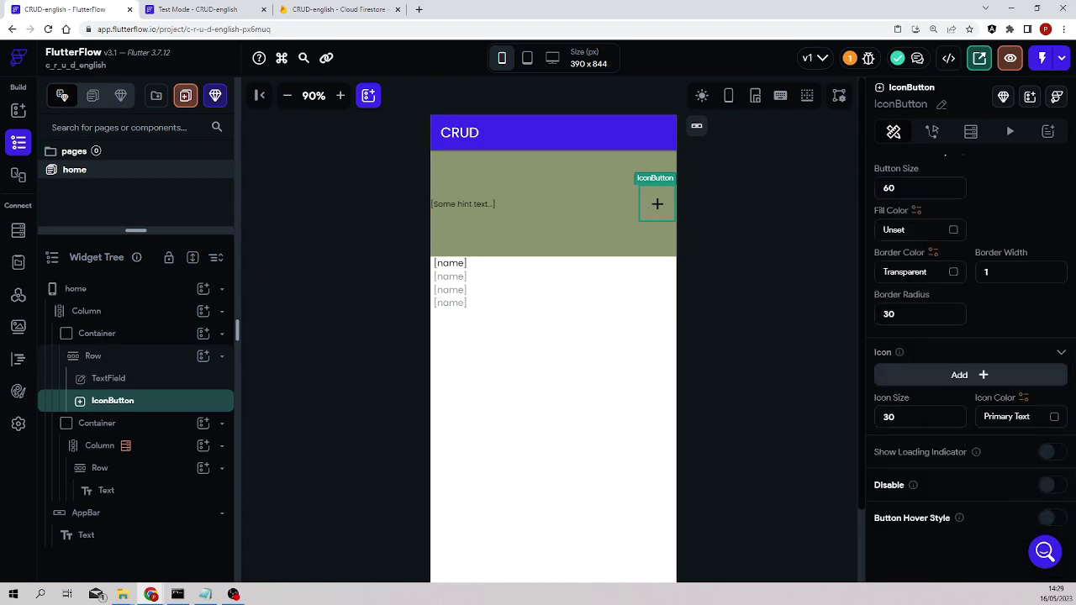
{"action": "left_click", "coordinate": [974, 380]}
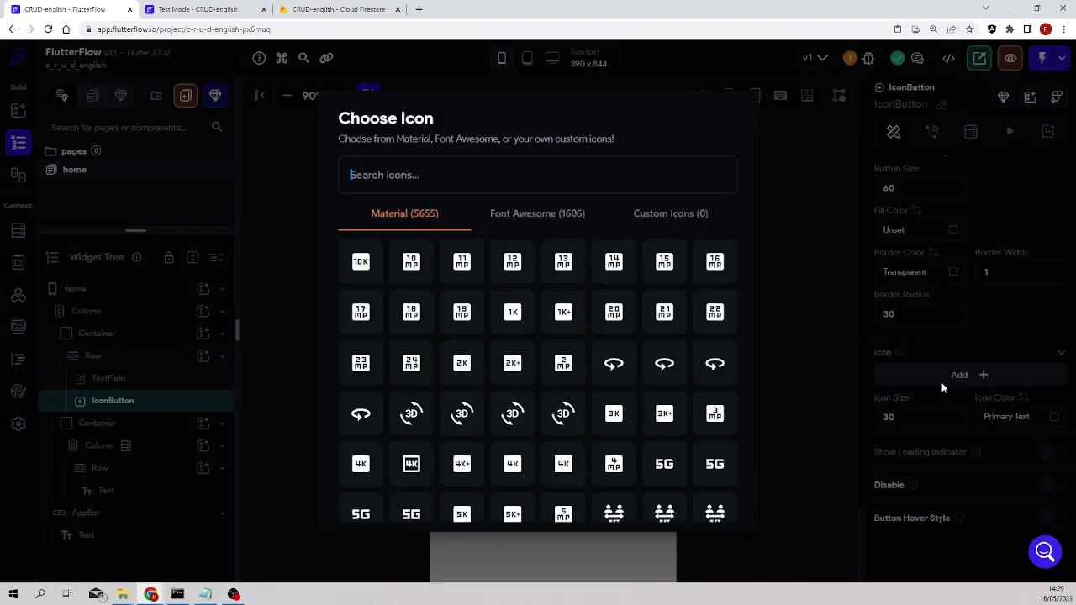
{"action": "left_click", "coordinate": [788, 320]}
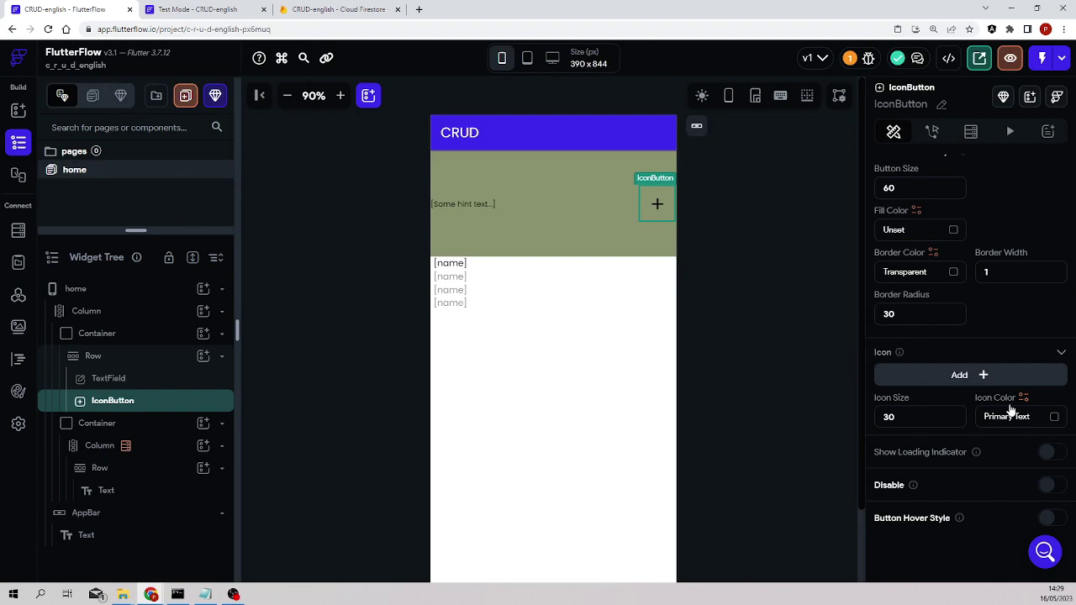
{"action": "left_click", "coordinate": [1054, 417]}
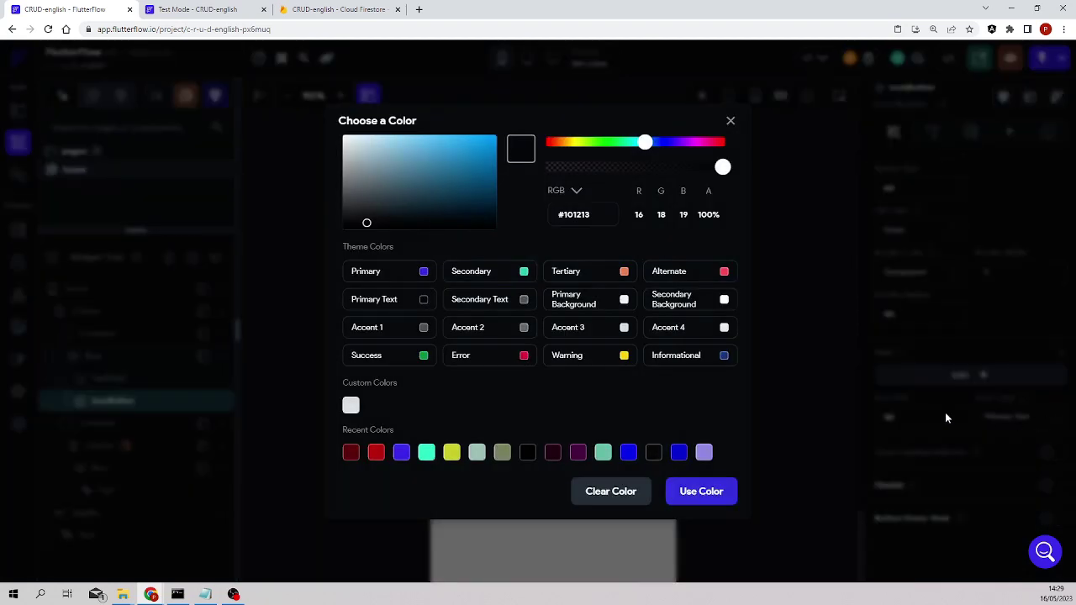
{"action": "left_click", "coordinate": [682, 453]}
{"action": "left_click", "coordinate": [701, 491]}
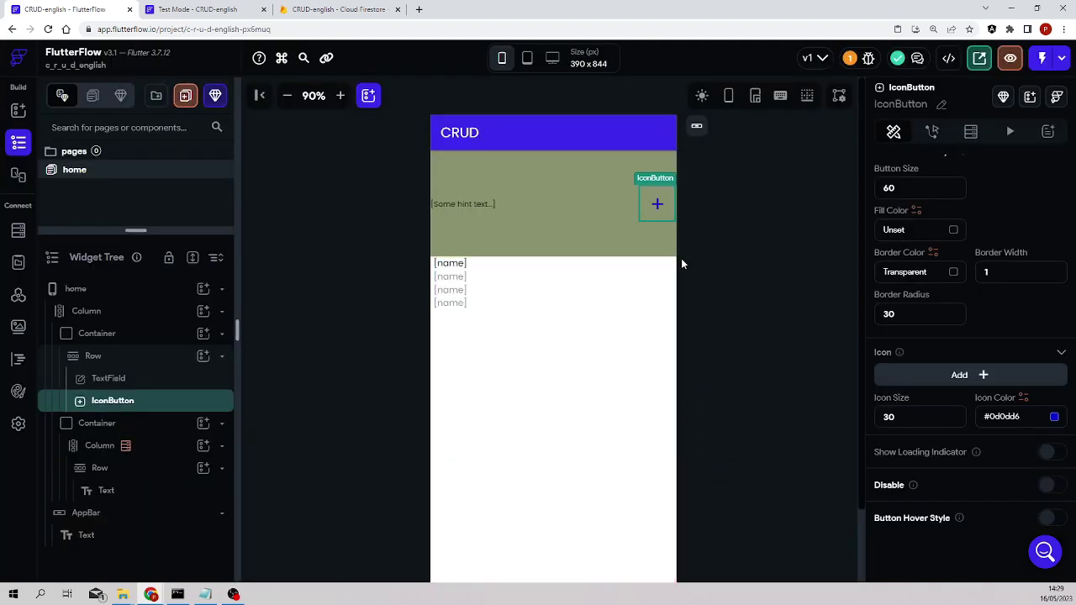
Replace the TextField's hint text with "User name"
{"action": "left_click", "coordinate": [481, 203]}
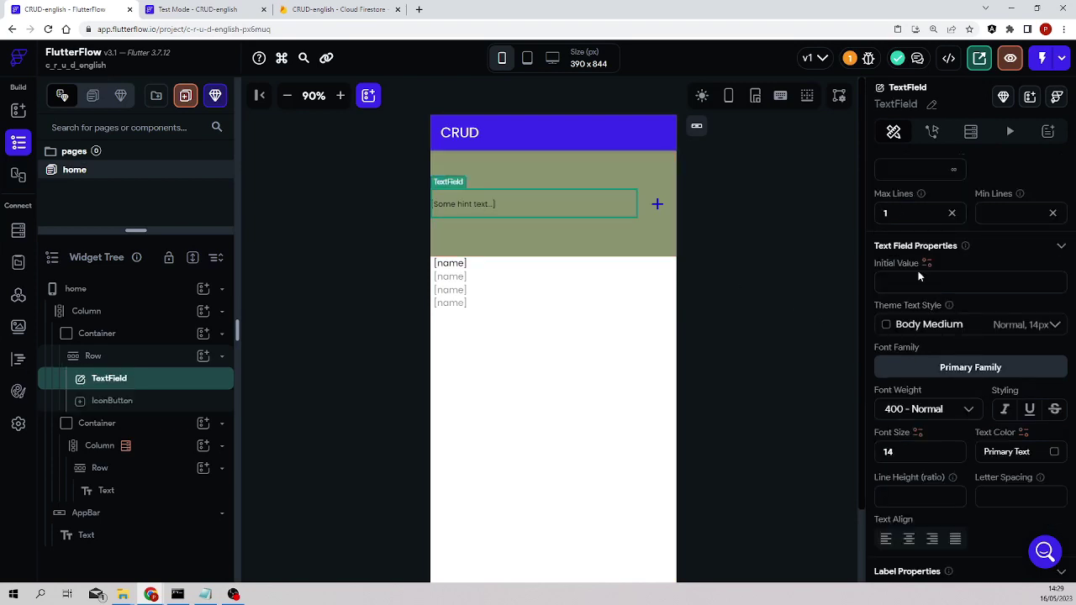
{"action": "scroll", "coordinate": [929, 353], "scroll_direction": "down", "scroll_amount": 3}
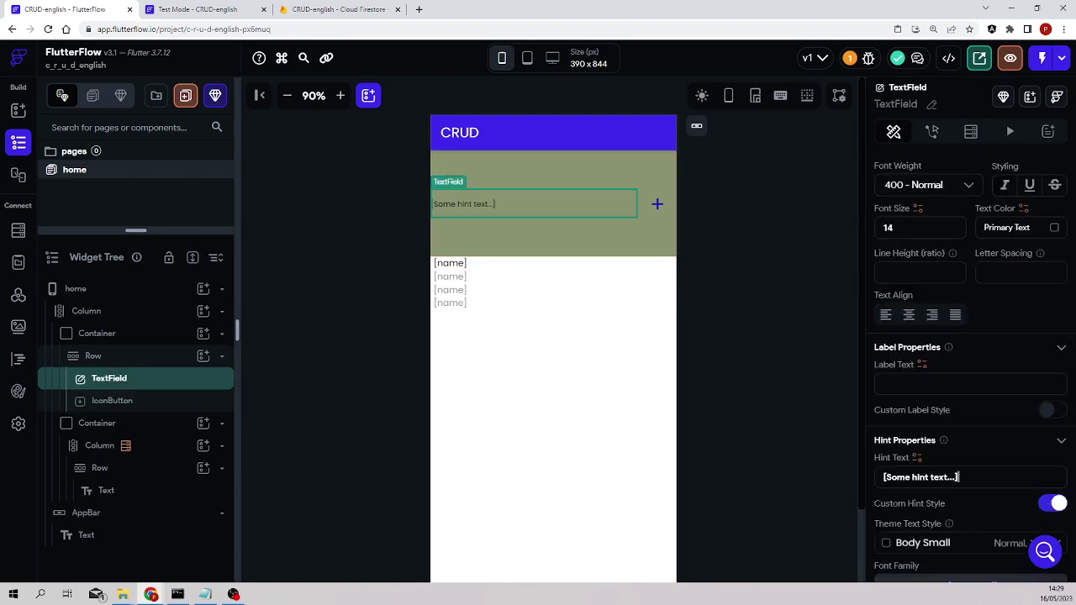
{"action": "key", "text": "BackSpace"}
{"action": "key", "text": "BackSpace"}
{"action": "key", "text": "BackSpace"}
{"action": "key", "text": "BackSpace"}
{"action": "key", "text": "BackSpace"}
{"action": "key", "text": "BackSpace"}
{"action": "key", "text": "BackSpace"}
{"action": "key", "text": "BackSpace"}
{"action": "key", "text": "BackSpace"}
{"action": "key", "text": "BackSpace"}
{"action": "key", "text": "BackSpace"}
{"action": "key", "text": "BackSpace"}
{"action": "key", "text": "BackSpace"}
{"action": "key", "text": "BackSpace"}
{"action": "key", "text": "BackSpace"}
{"action": "key", "text": "BackSpace"}
{"action": "key", "text": "BackSpace"}
{"action": "key", "text": "BackSpace"}
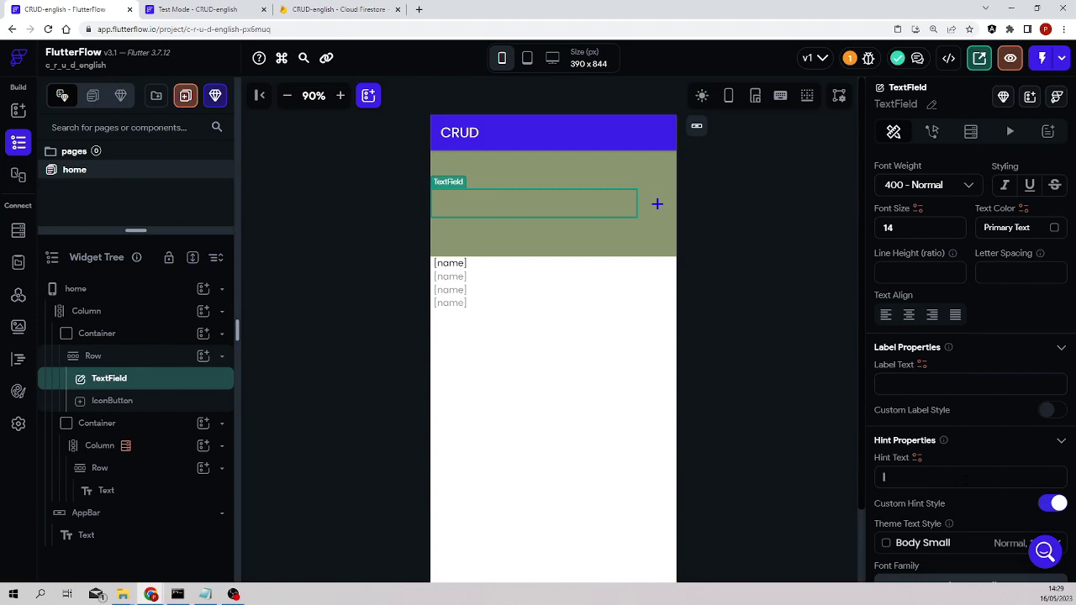
{"action": "type", "text": "User name"}
Give the plus IconButton an On Tap Firestore Create Document action on the users collection
{"action": "left_click", "coordinate": [123, 402]}
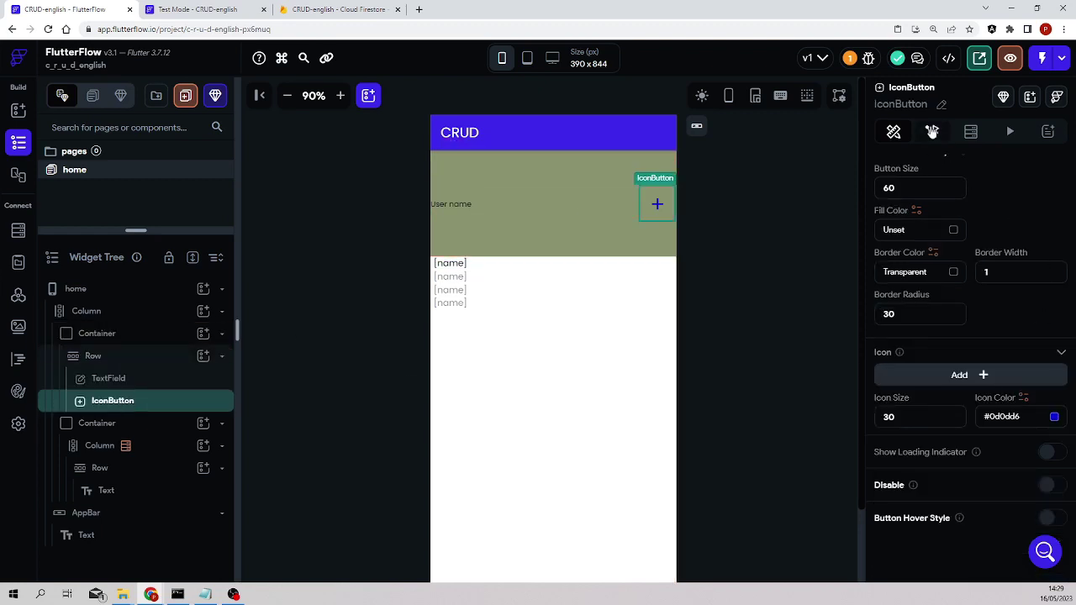
{"action": "left_click", "coordinate": [933, 134]}
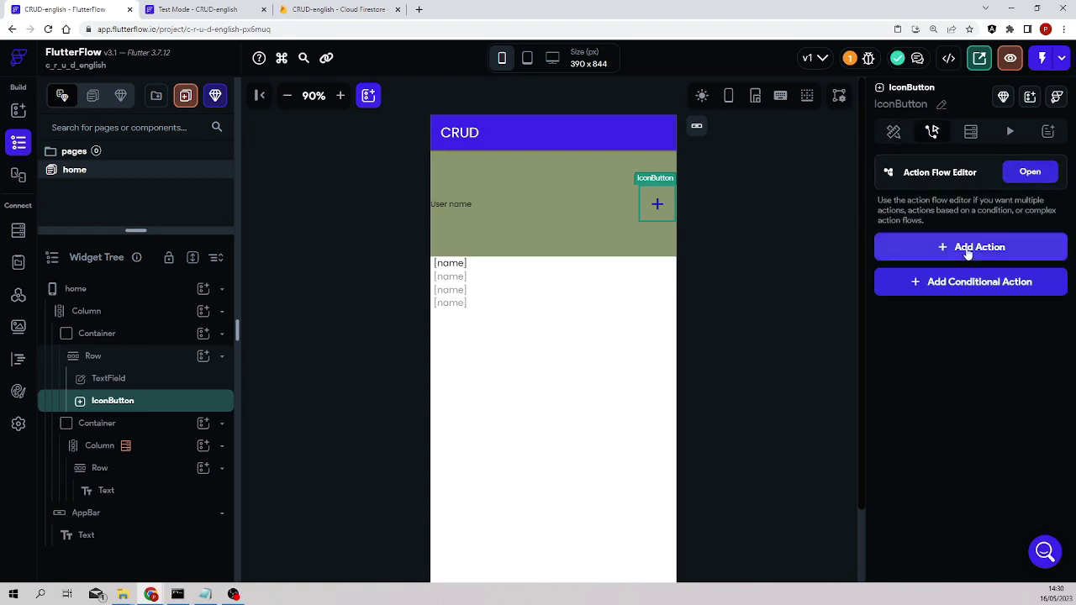
{"action": "left_click", "coordinate": [967, 250]}
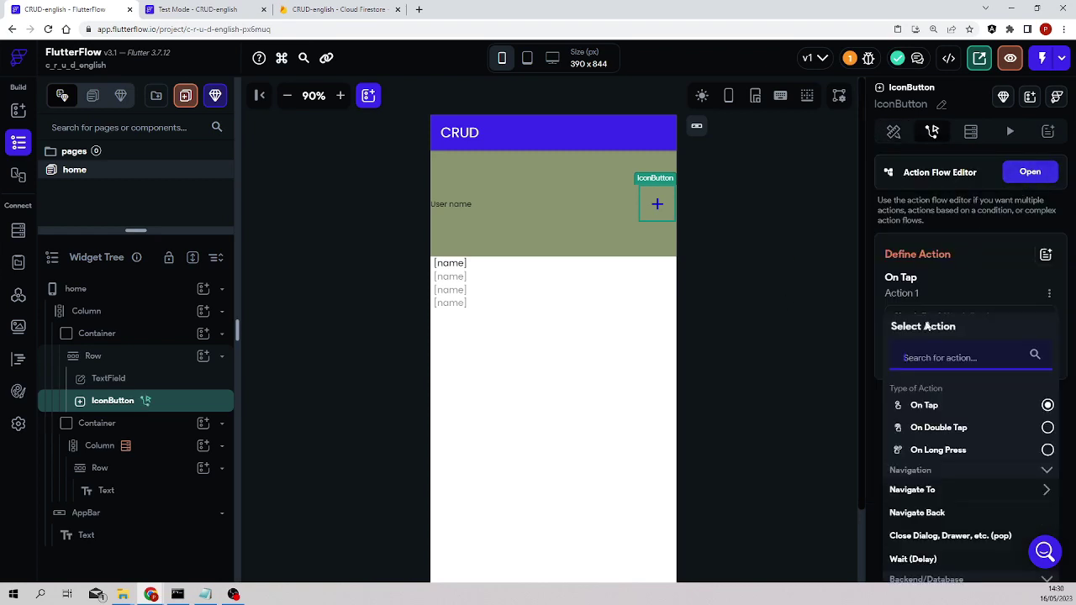
{"action": "type", "text": "firestor"}
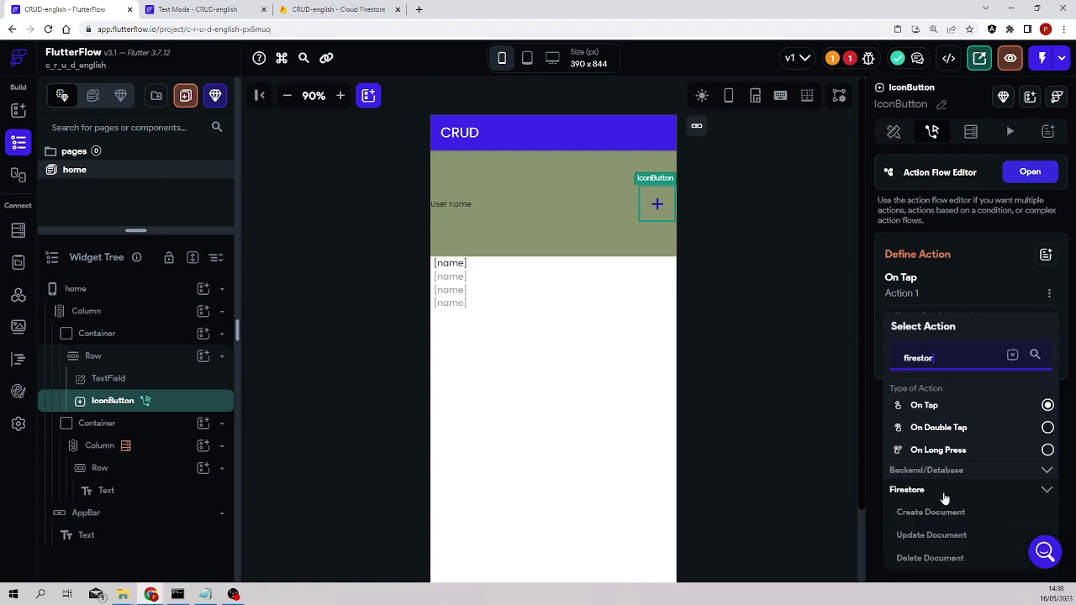
{"action": "left_click", "coordinate": [929, 521]}
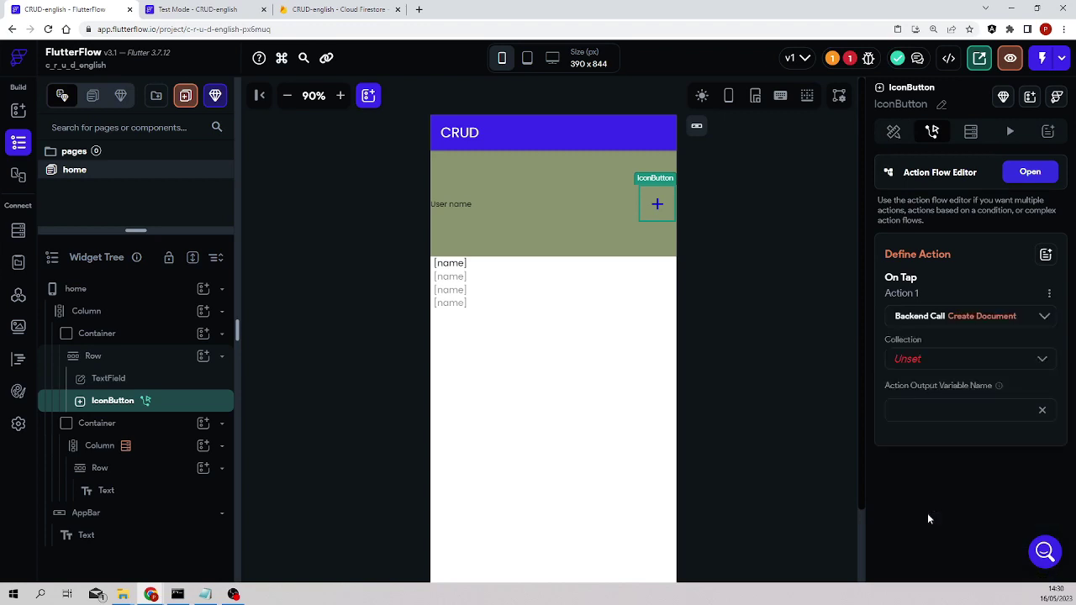
{"action": "left_click", "coordinate": [922, 361]}
{"action": "left_click", "coordinate": [924, 360]}
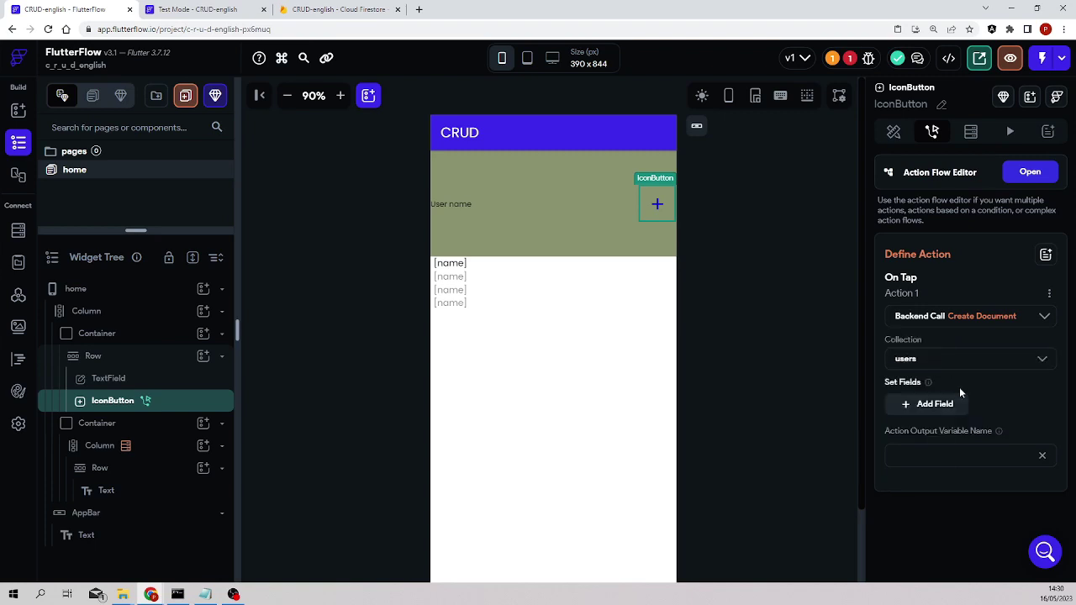
Set the new document's name field from a variable, using the Widget State of the User name TextField
{"action": "left_click", "coordinate": [919, 406]}
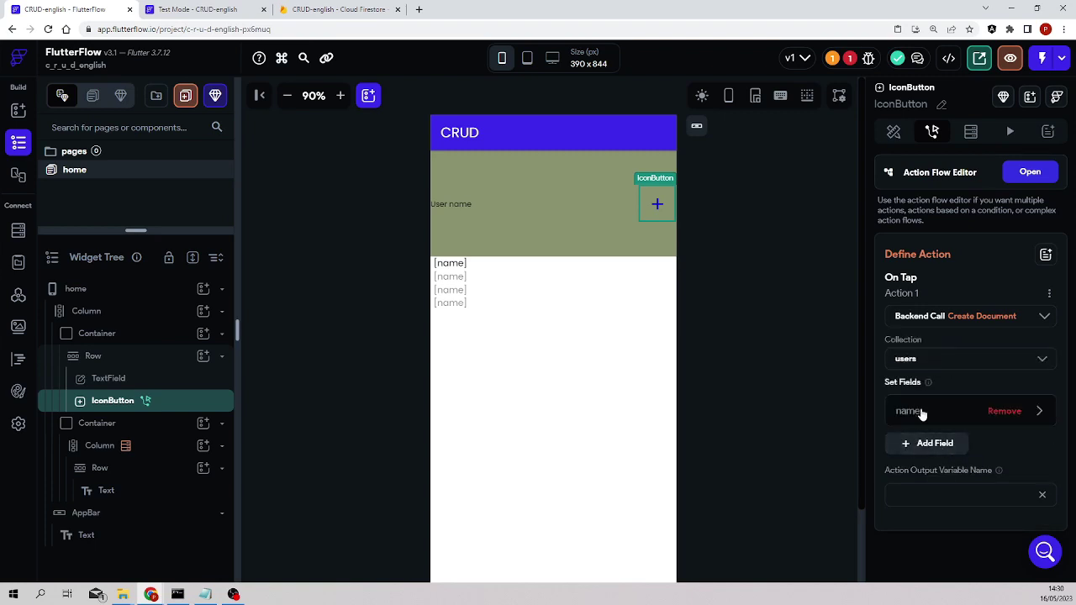
{"action": "left_click", "coordinate": [1040, 413]}
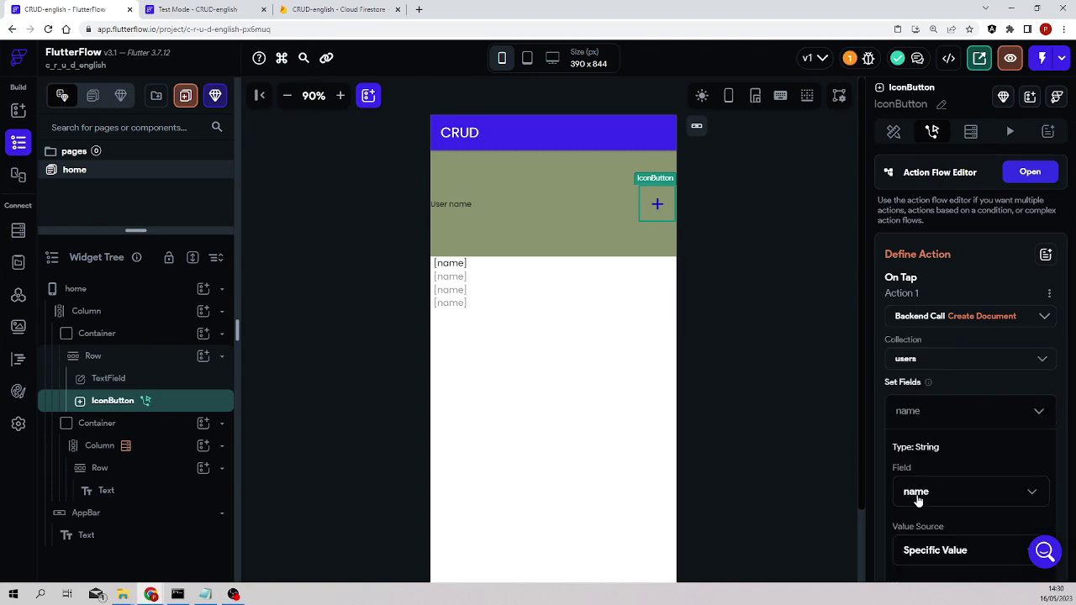
{"action": "scroll", "coordinate": [921, 494], "scroll_direction": "down", "scroll_amount": 3}
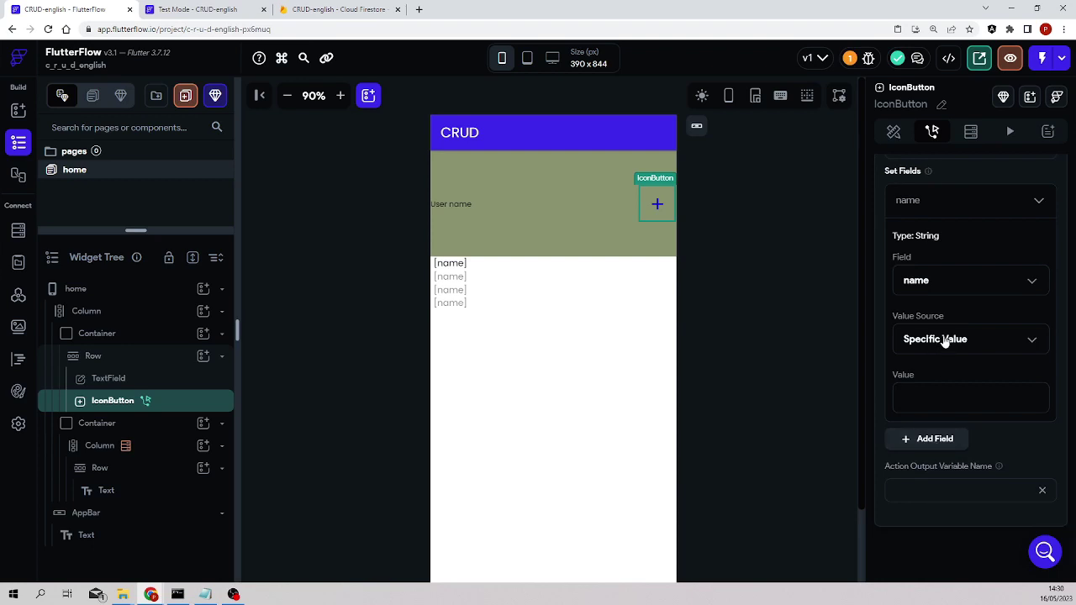
{"action": "left_click", "coordinate": [944, 340]}
{"action": "left_click", "coordinate": [933, 372]}
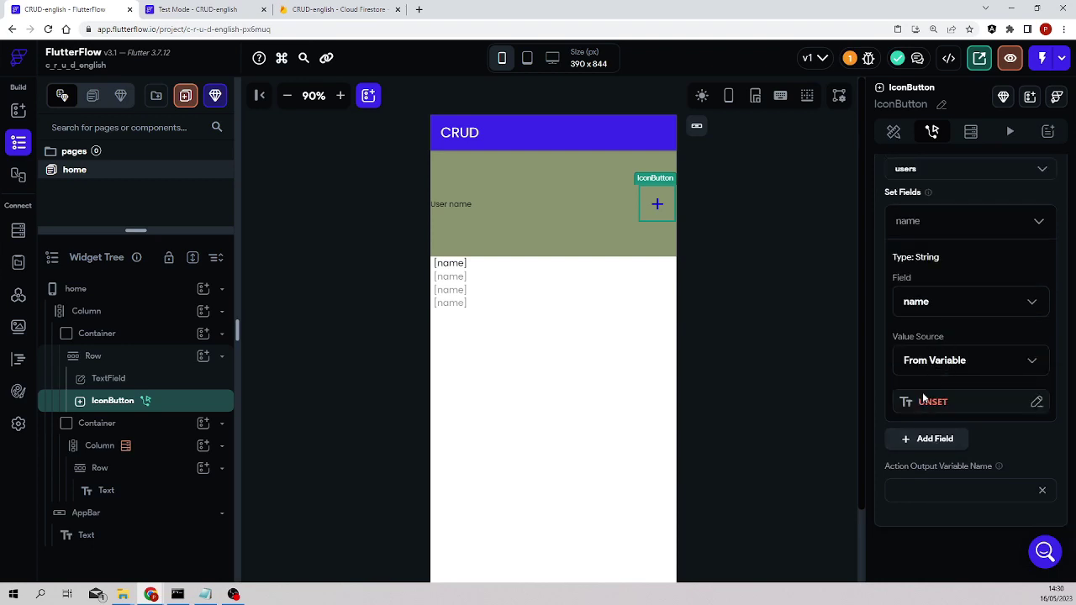
{"action": "left_click", "coordinate": [931, 404]}
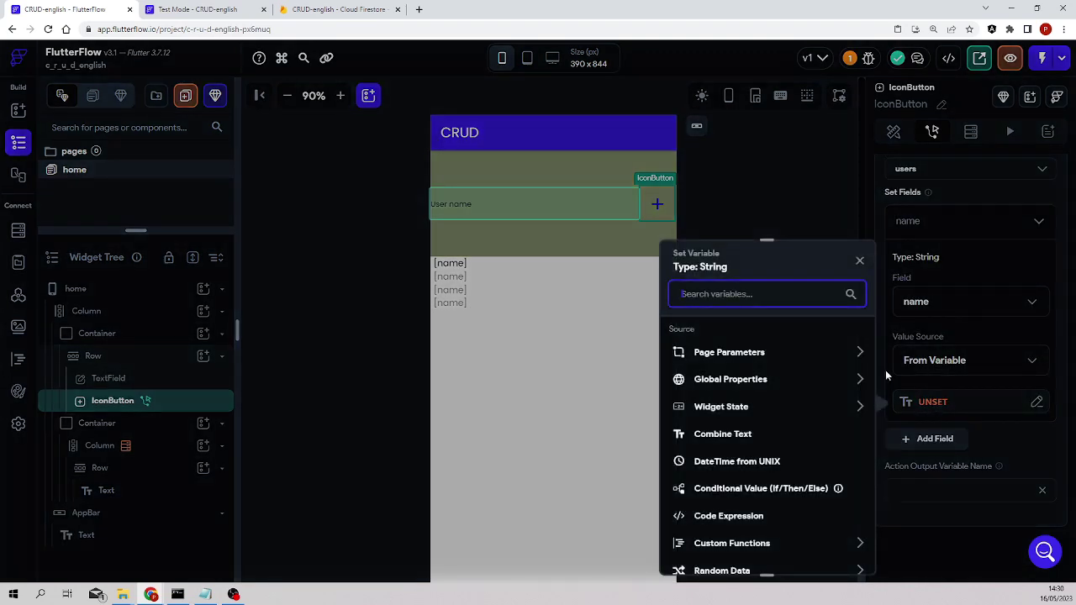
{"action": "left_click", "coordinate": [738, 408]}
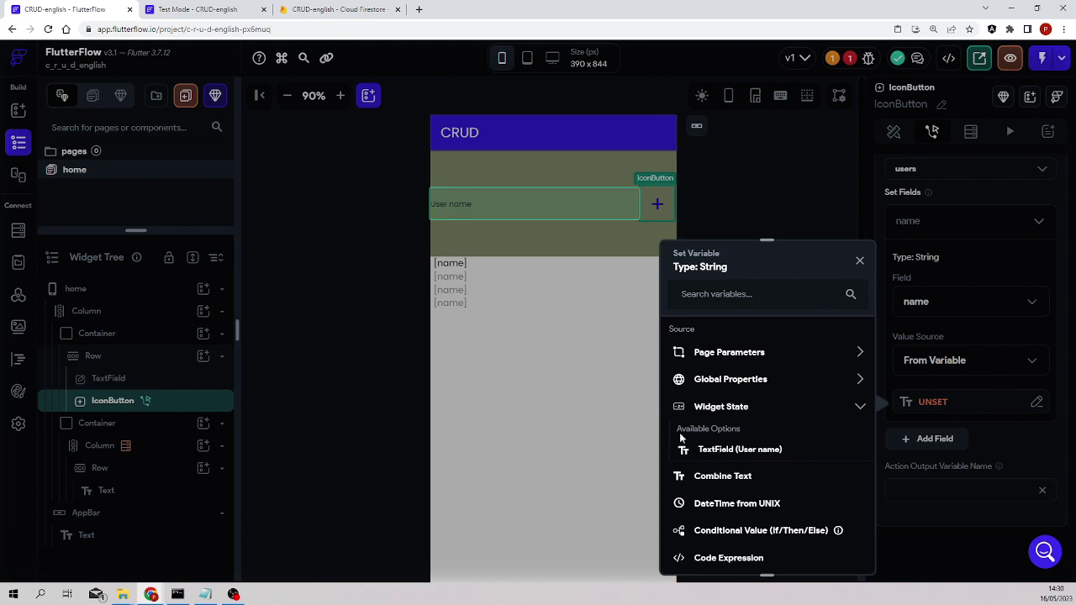
{"action": "left_click", "coordinate": [745, 451]}
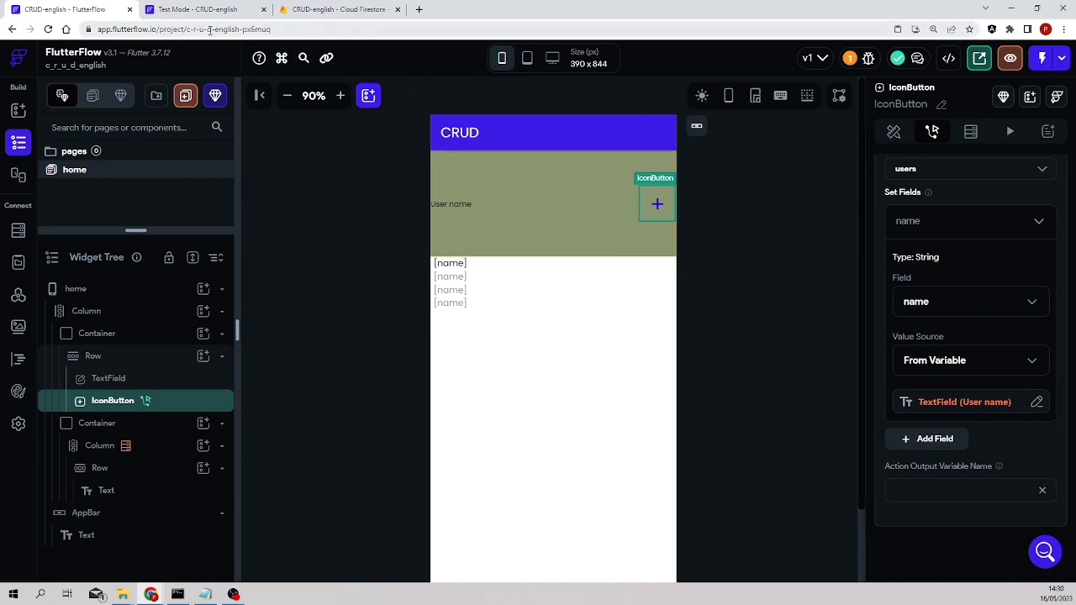
Instantly reload the app in the Test Mode session and add two users by entering each one's name
{"action": "left_click", "coordinate": [198, 10]}
{"action": "left_click", "coordinate": [1029, 67]}
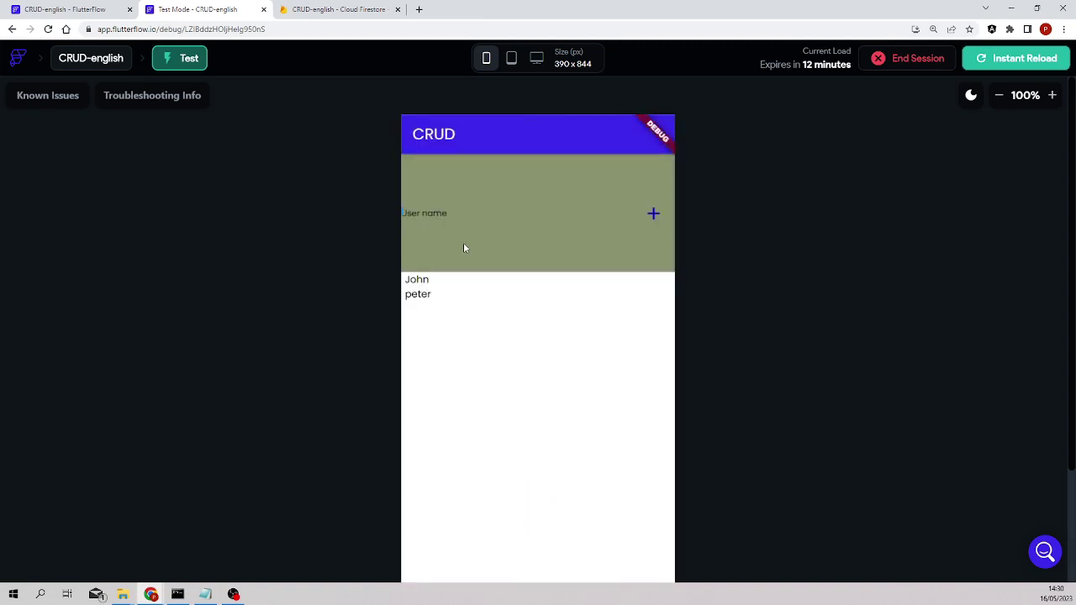
{"action": "type", "text": "Laura"}
{"action": "left_click", "coordinate": [653, 214]}
{"action": "left_click", "coordinate": [654, 216]}
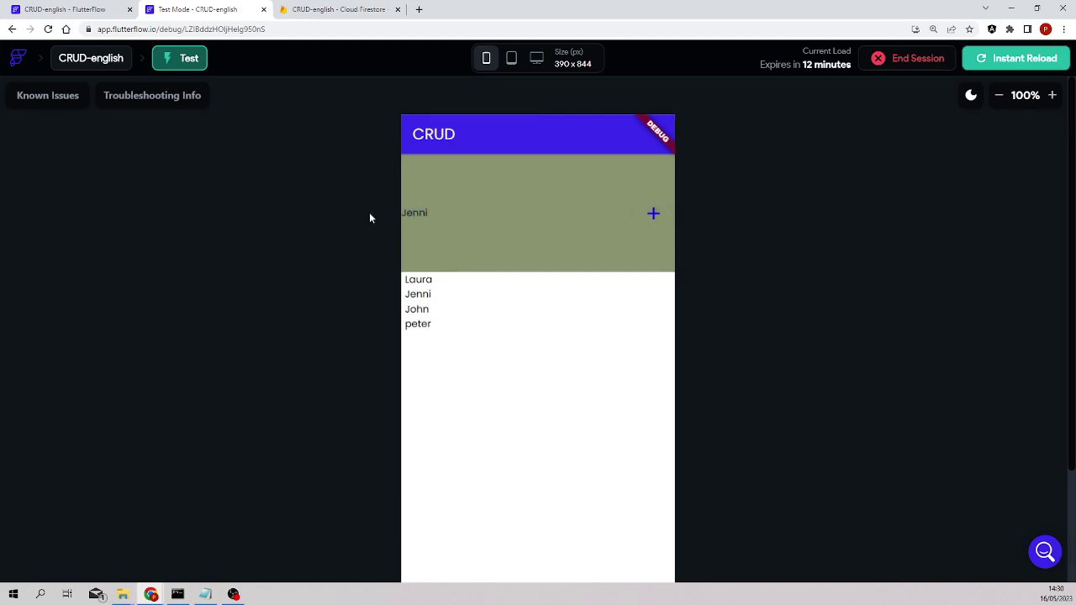
Back in the FlutterFlow editor, set the first container's Row to 5 left and right padding
{"action": "left_click", "coordinate": [60, 9]}
{"action": "left_click", "coordinate": [494, 199]}
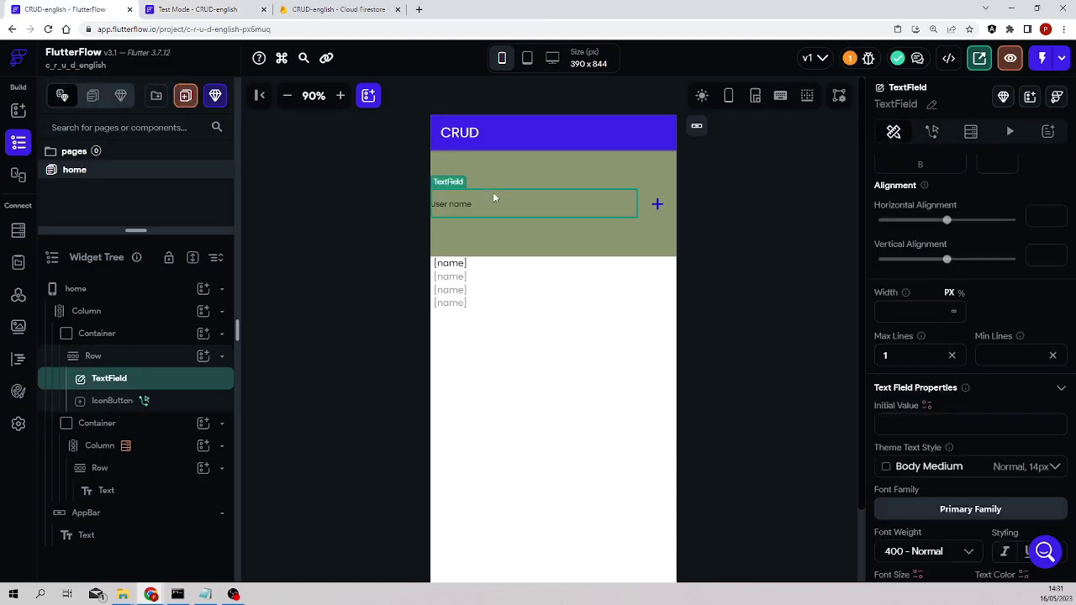
{"action": "left_click", "coordinate": [108, 359]}
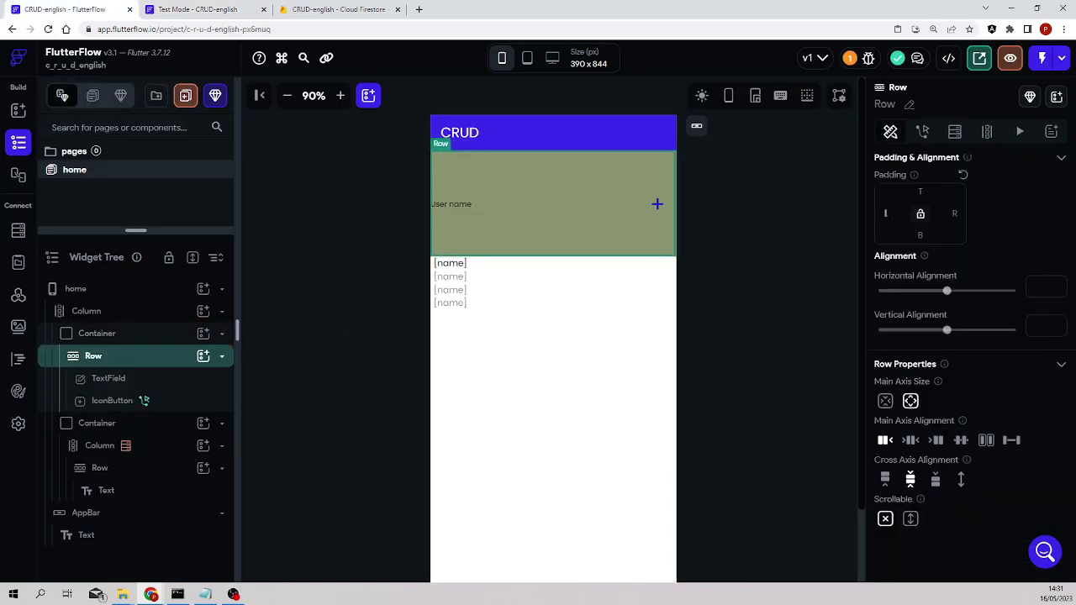
{"action": "left_click", "coordinate": [886, 213]}
{"action": "type", "text": "5"}
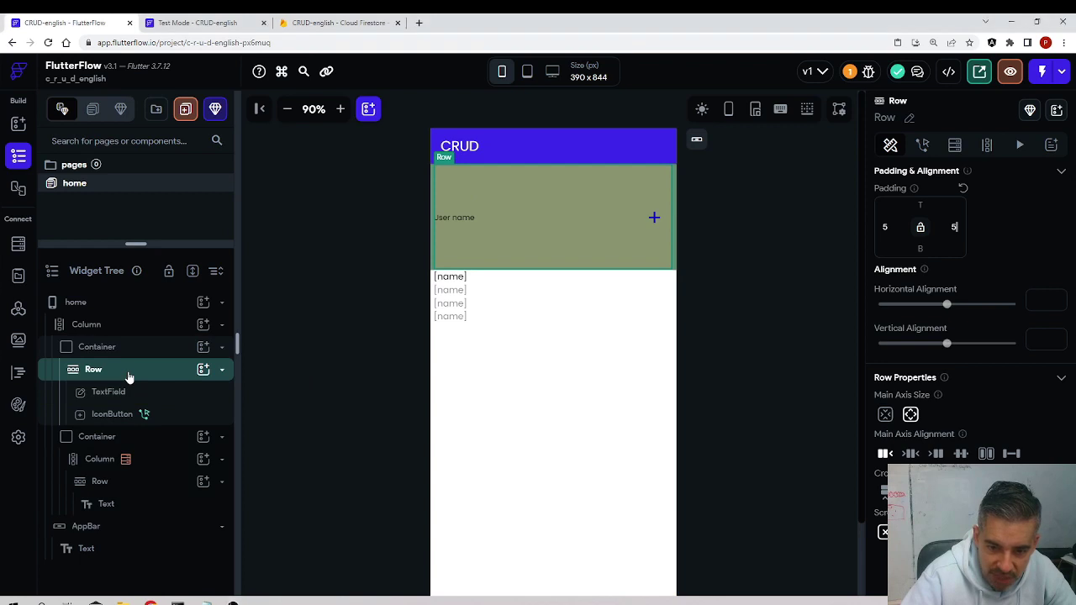
Add an IconButton beside the name Text in the Row of the second container's Column
{"action": "left_click", "coordinate": [100, 459]}
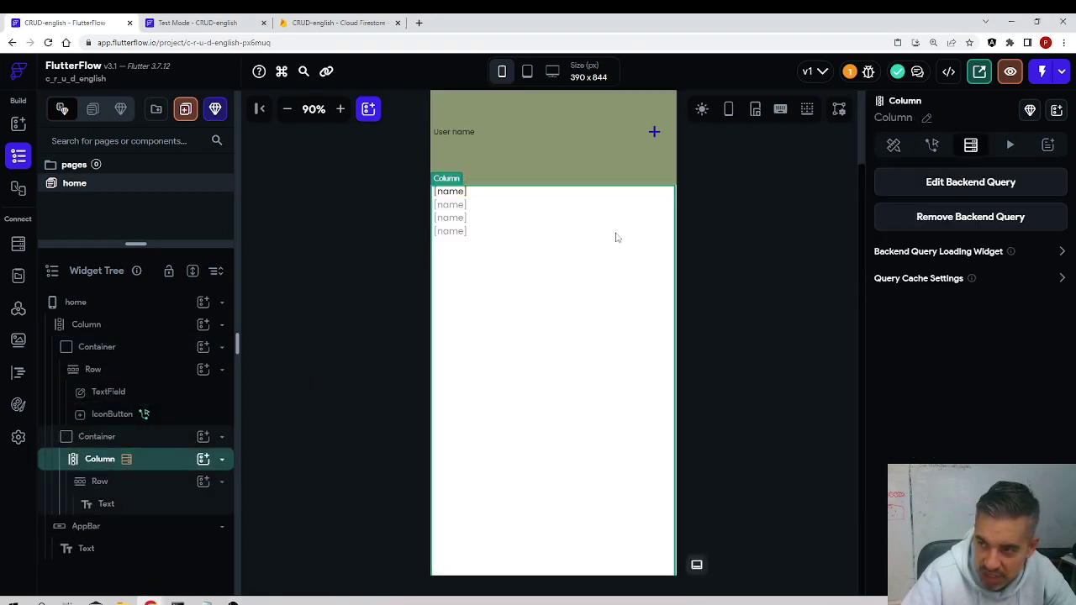
{"action": "left_click", "coordinate": [137, 488]}
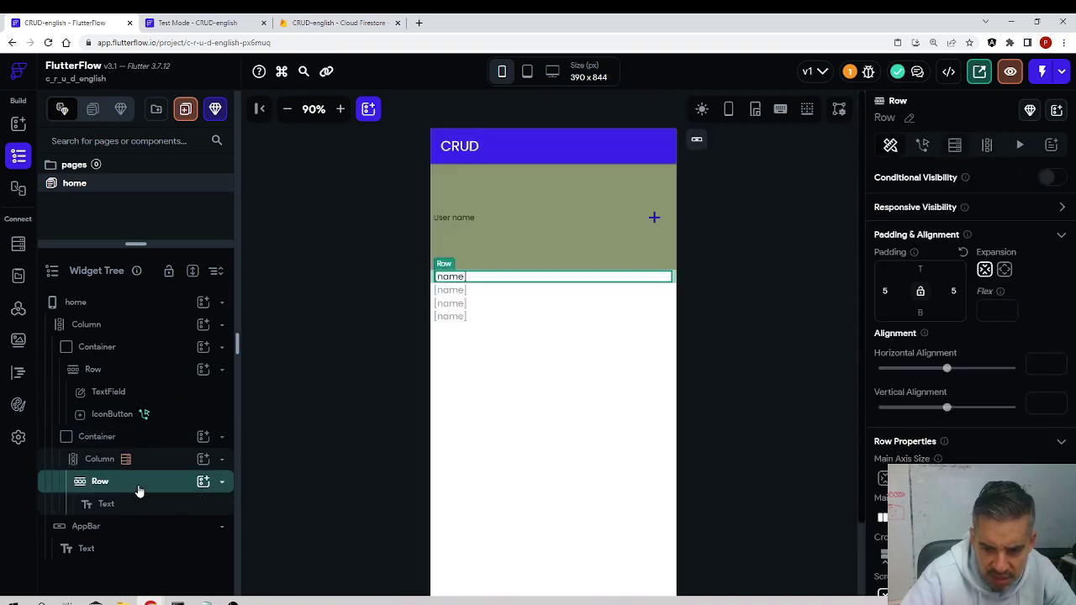
{"action": "left_click", "coordinate": [203, 481]}
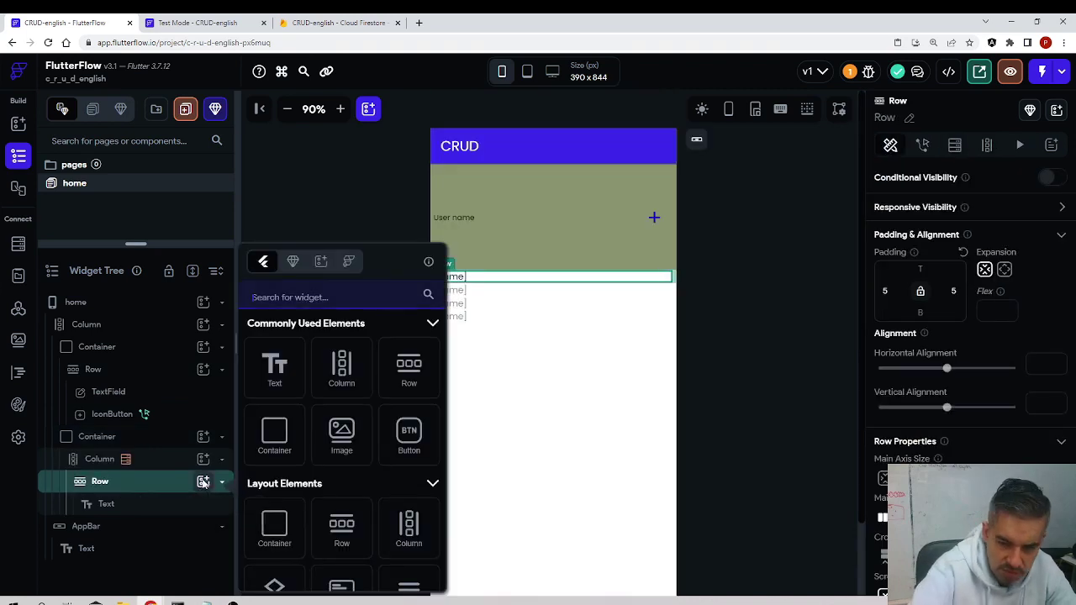
{"action": "type", "text": "iconb"}
{"action": "left_click", "coordinate": [341, 388]}
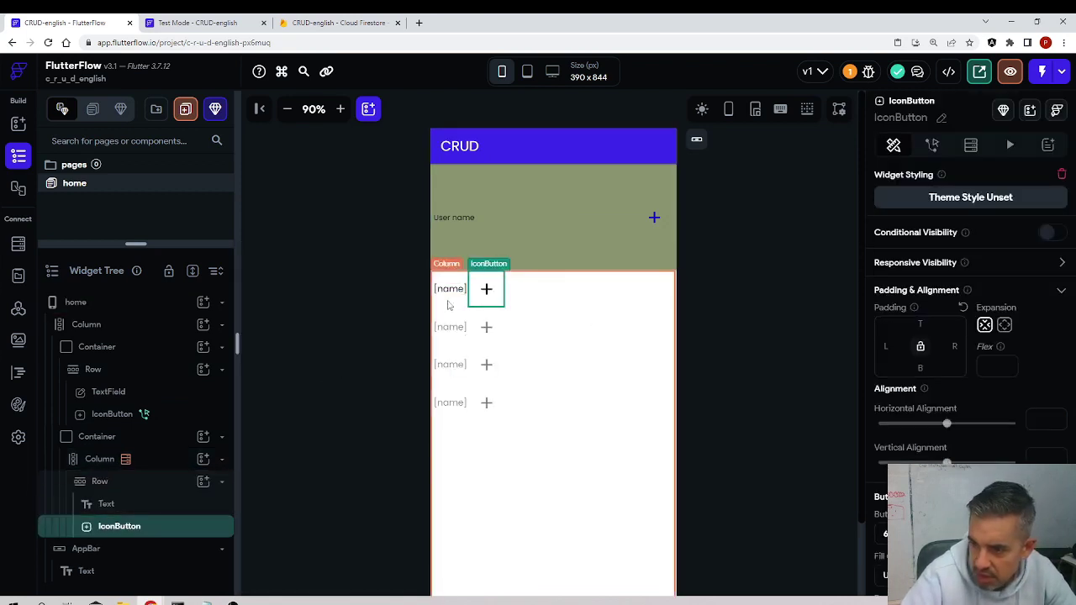
{"action": "scroll", "coordinate": [967, 353], "scroll_direction": "down", "scroll_amount": 4}
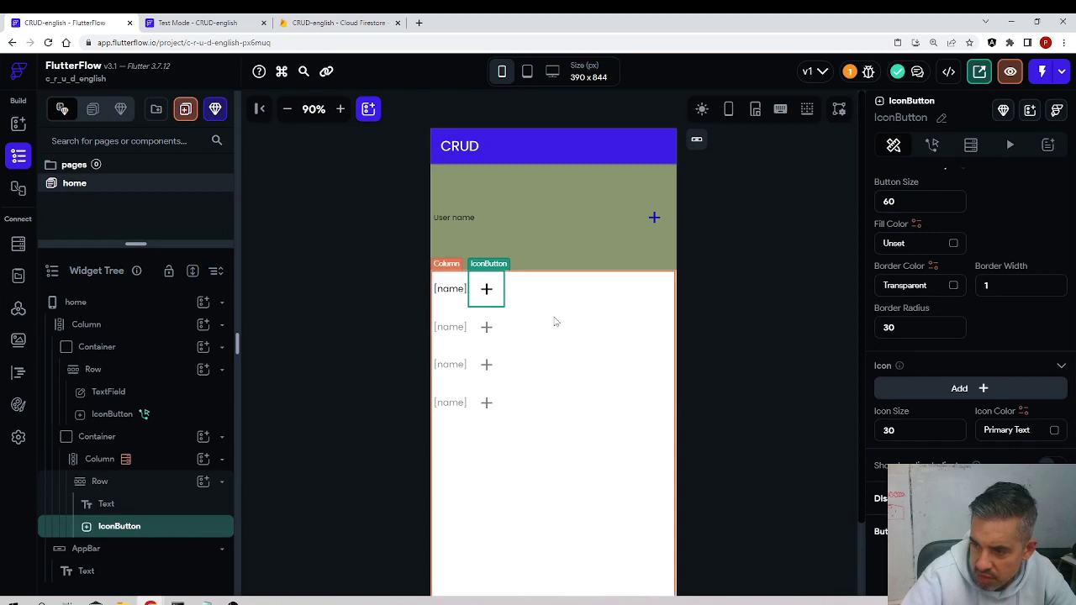
Try different main axis alignments on the user list's Row and settle on Space Between
{"action": "left_click", "coordinate": [166, 478]}
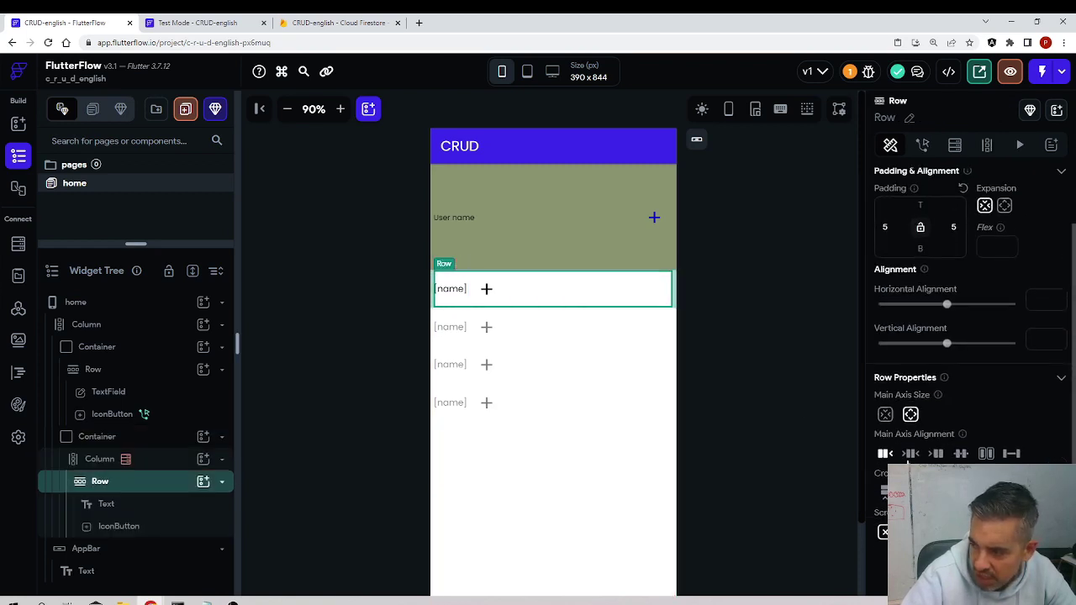
{"action": "left_click", "coordinate": [960, 453]}
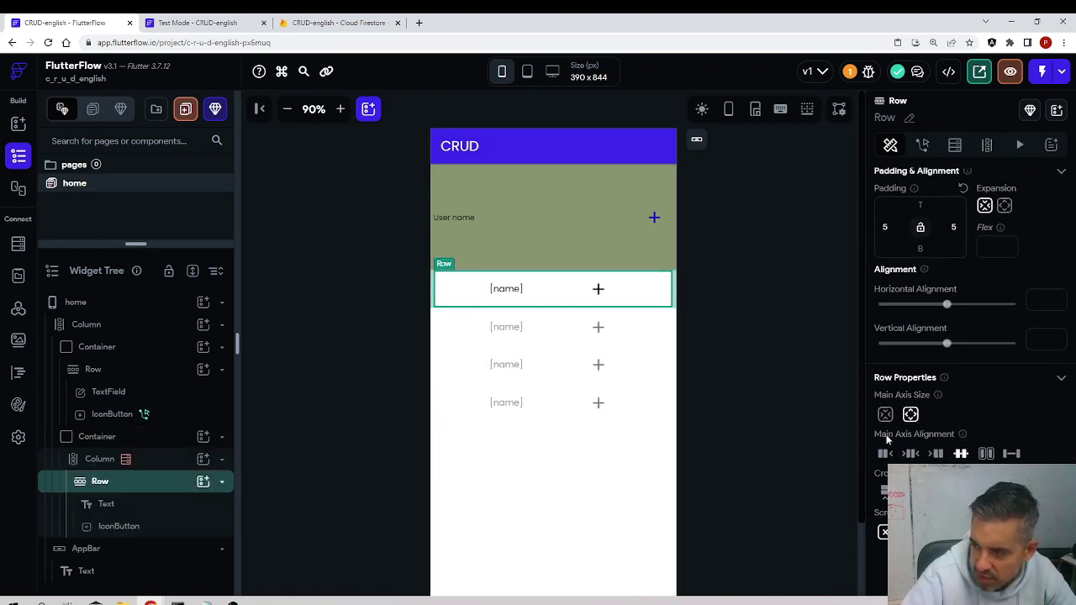
{"action": "left_click", "coordinate": [1010, 454]}
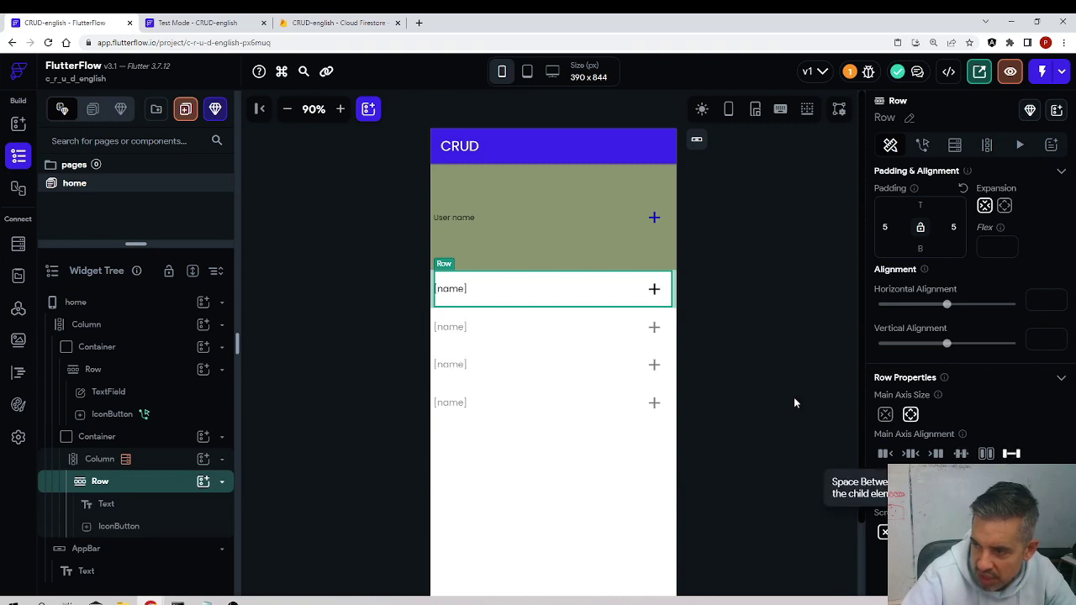
{"action": "left_click", "coordinate": [986, 454]}
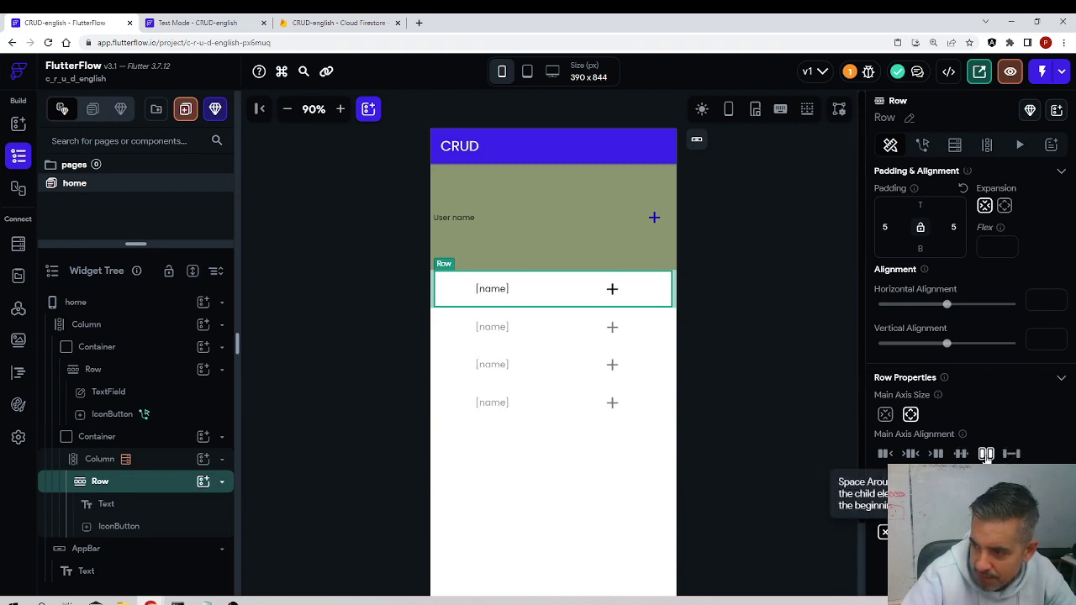
{"action": "left_click", "coordinate": [1010, 454]}
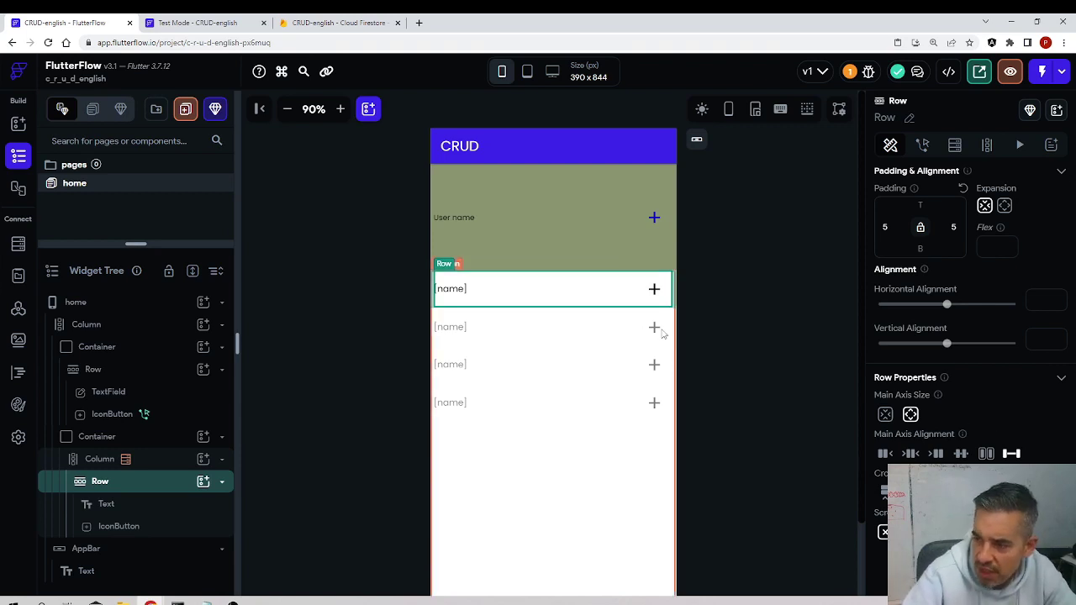
Change the list row IconButton's icon to the solid Material Delete trash can
{"action": "left_click", "coordinate": [654, 289]}
{"action": "scroll", "coordinate": [967, 336], "scroll_direction": "down", "scroll_amount": 1}
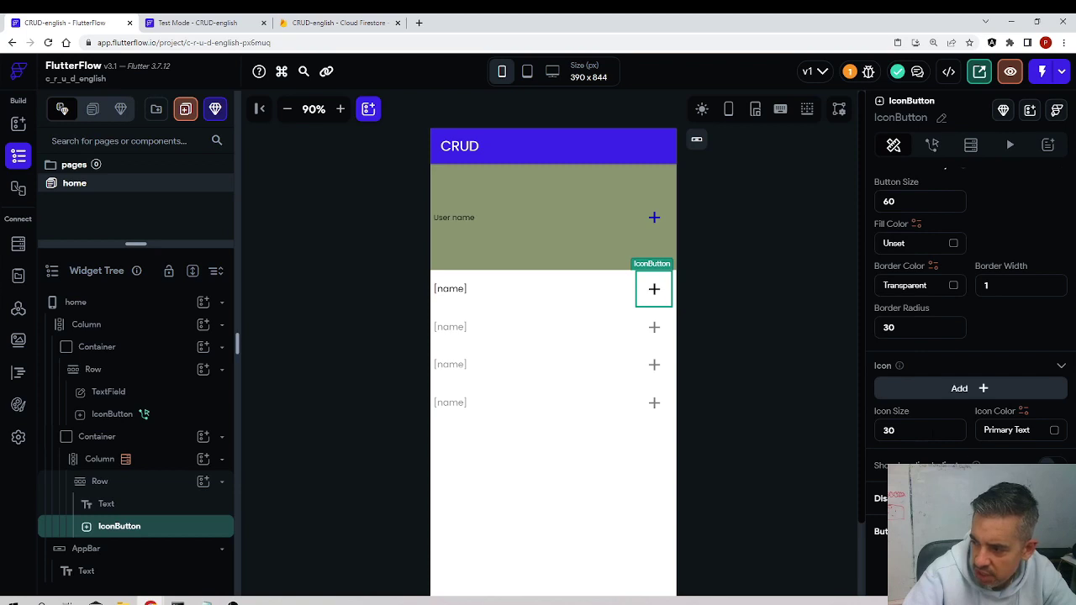
{"action": "left_click", "coordinate": [956, 389]}
{"action": "left_click", "coordinate": [419, 202]}
{"action": "type", "text": "delete"}
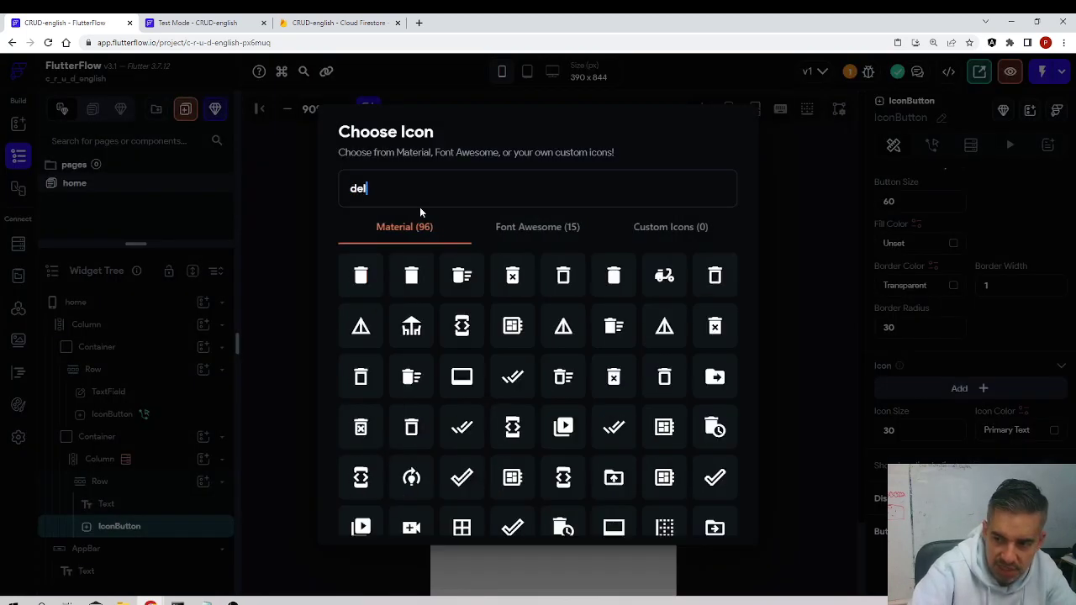
{"action": "left_click", "coordinate": [361, 275]}
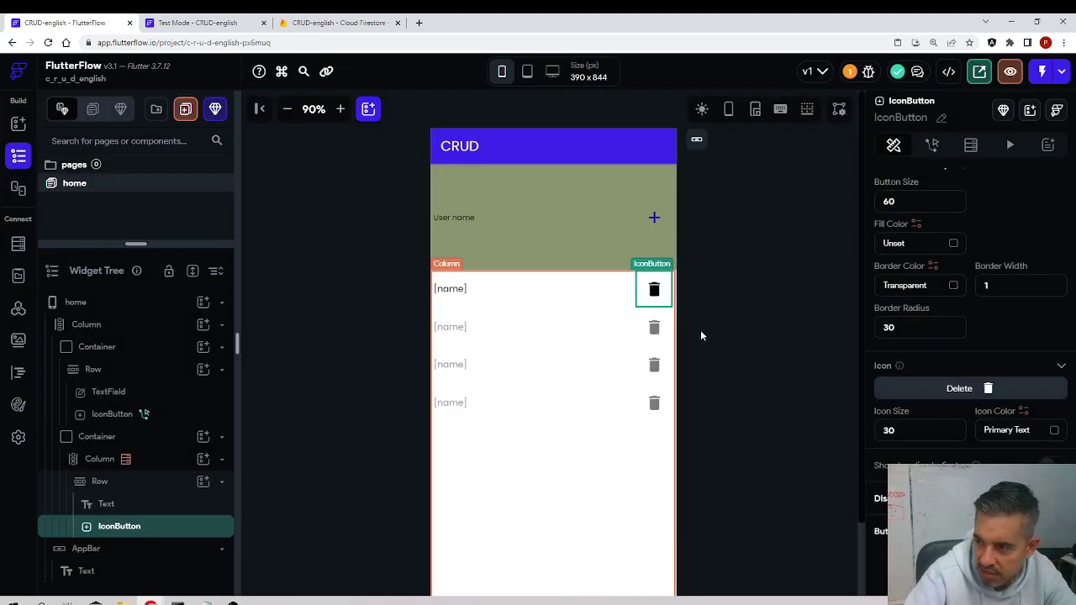
Set the trash icon's color to the red #C22115 from the recent colors
{"action": "left_click", "coordinate": [1054, 431]}
{"action": "left_click", "coordinate": [376, 467]}
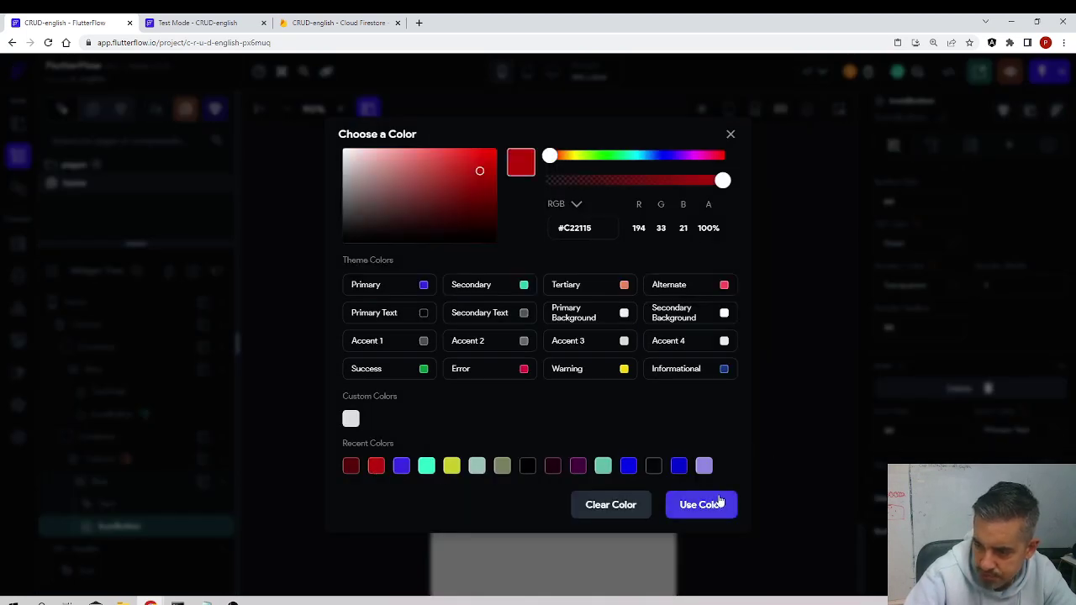
{"action": "left_click", "coordinate": [702, 504]}
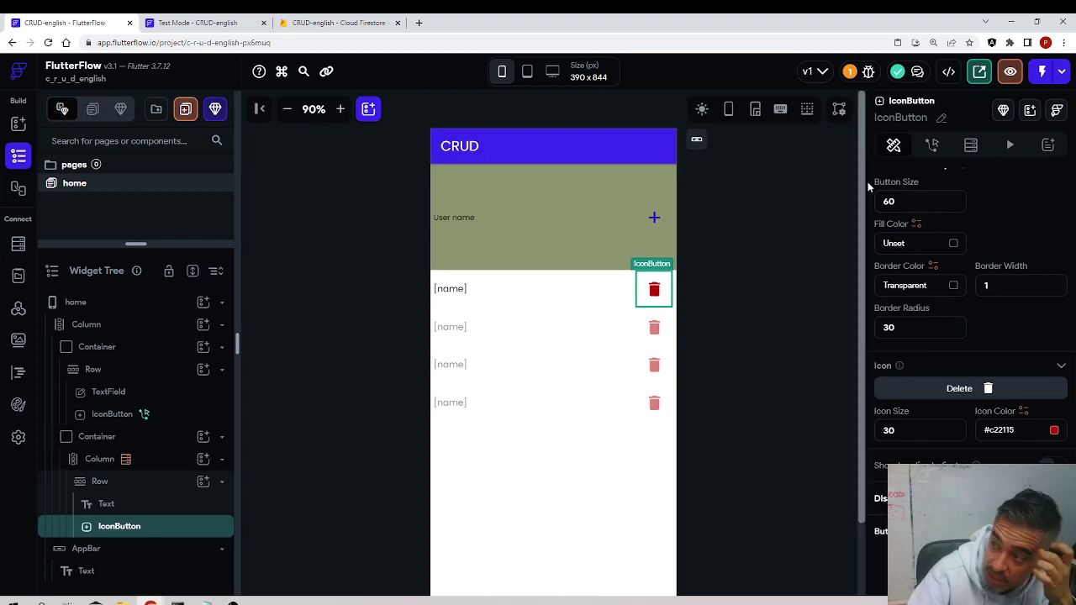
Give the trash IconButton an On Tap Firestore Delete Document action
{"action": "left_click", "coordinate": [932, 146]}
{"action": "left_click", "coordinate": [967, 258]}
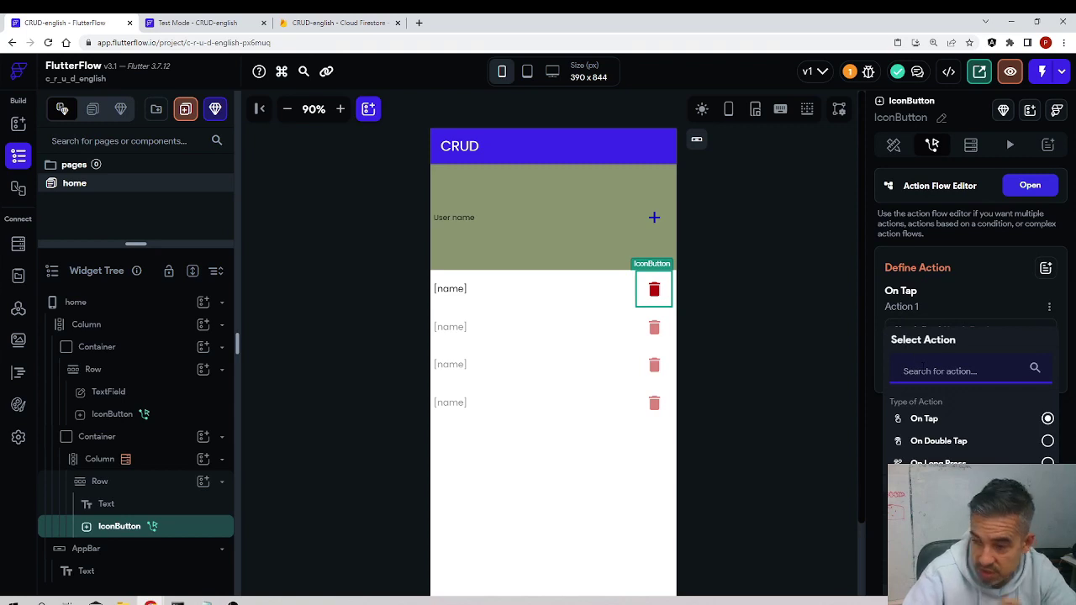
{"action": "type", "text": "firest"}
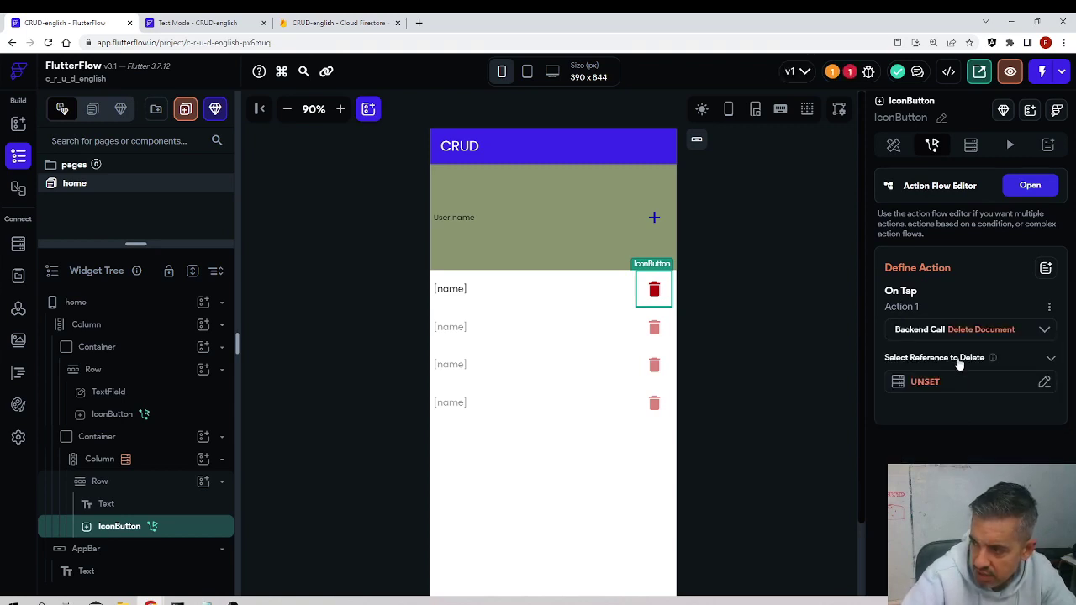
Set the Delete Document action's reference to the users Document's Reference property
{"action": "left_click", "coordinate": [930, 388]}
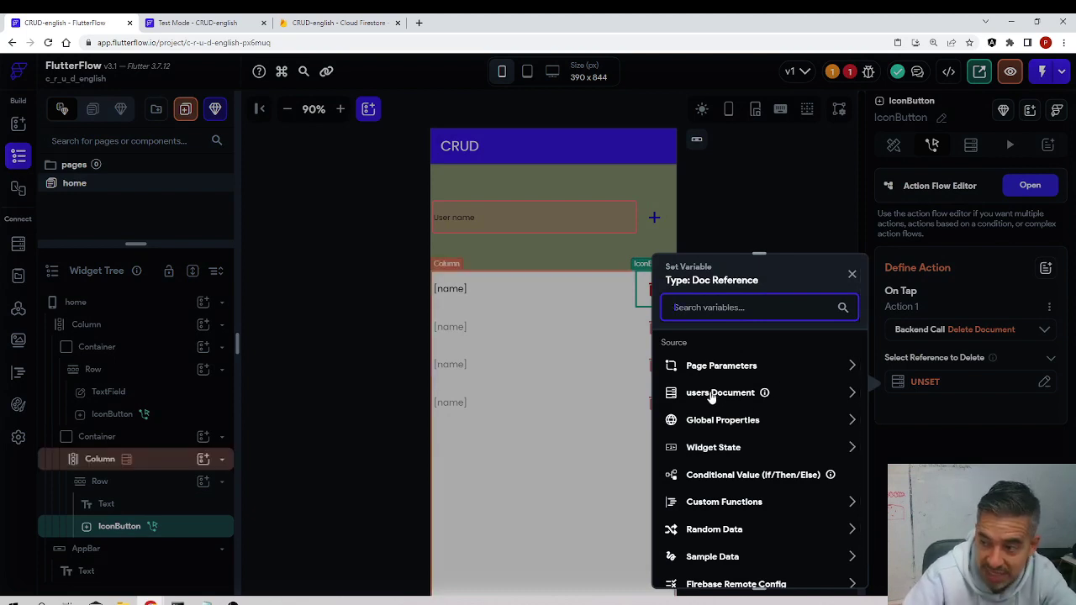
{"action": "left_click", "coordinate": [849, 393]}
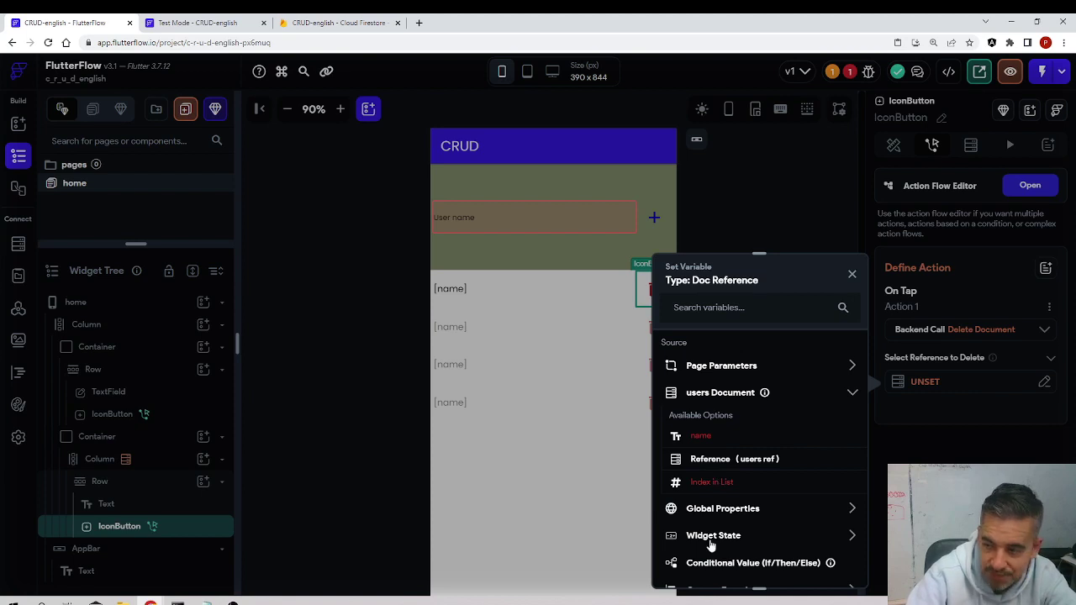
{"action": "left_click", "coordinate": [720, 459]}
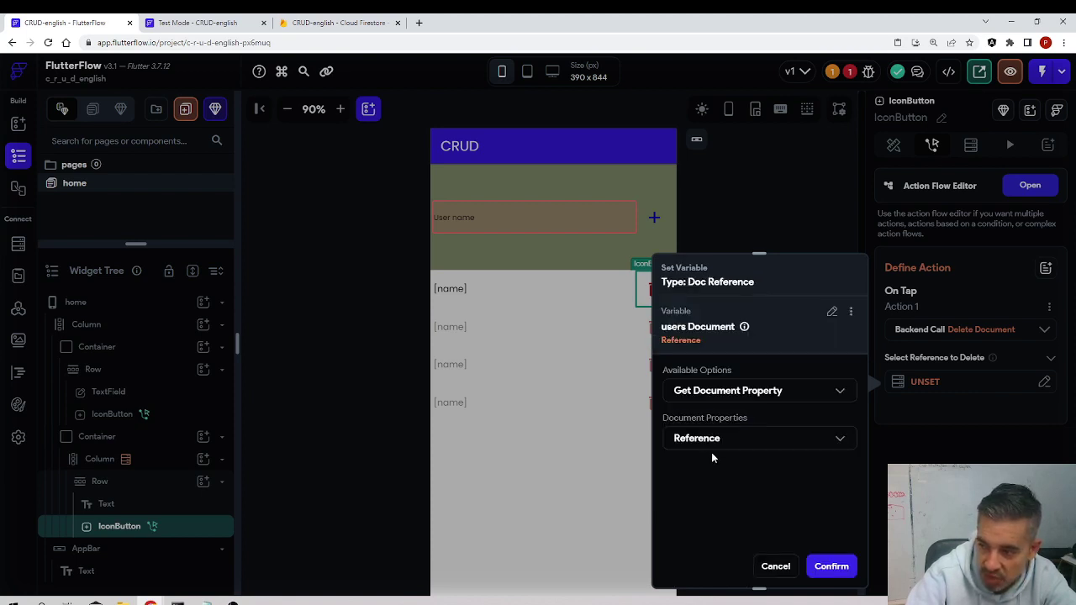
{"action": "left_click", "coordinate": [834, 567]}
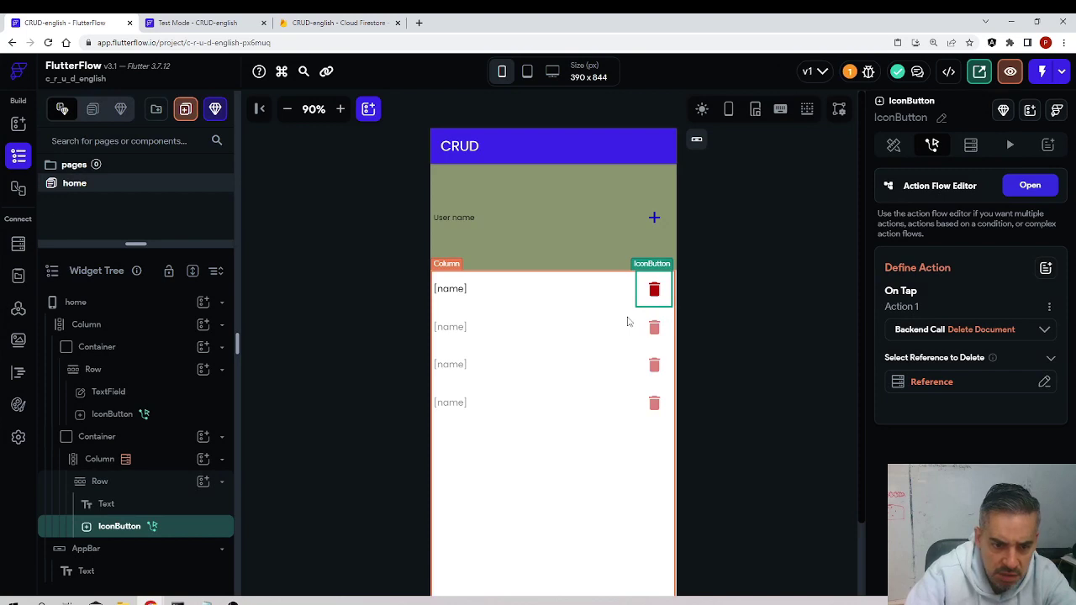
Reload the Test Mode session and delete the first two users in the list with their trash buttons
{"action": "key", "text": "ctrl+Tab"}
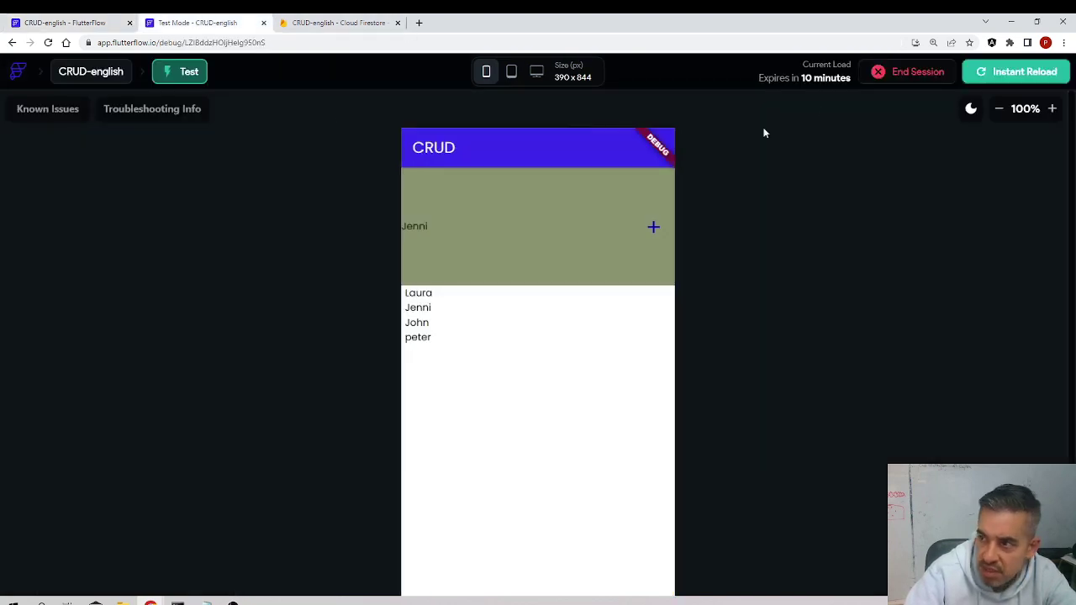
{"action": "left_click", "coordinate": [1002, 76]}
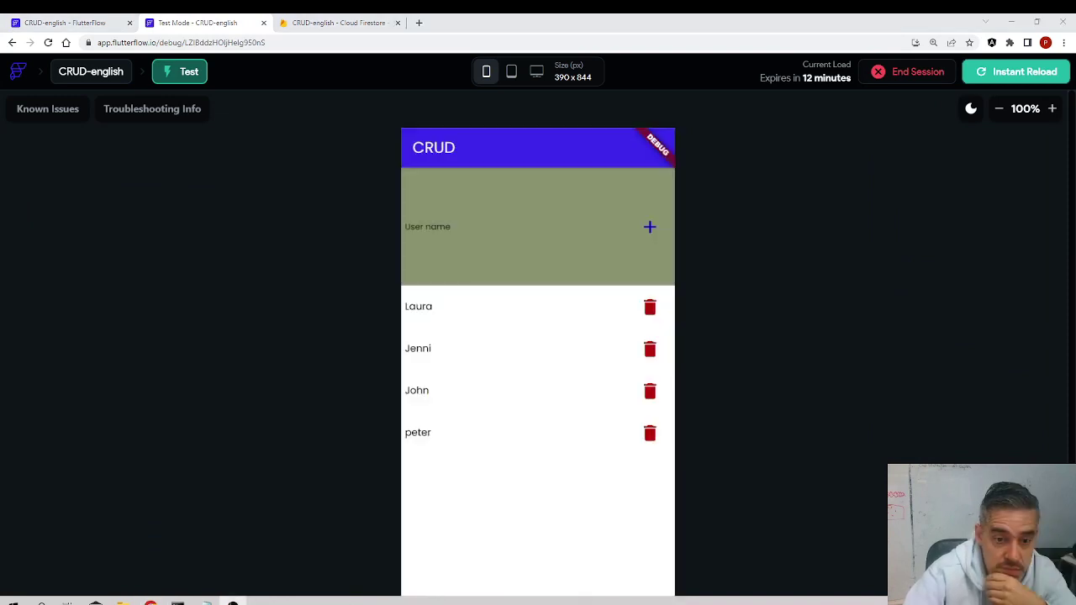
{"action": "left_click", "coordinate": [649, 314]}
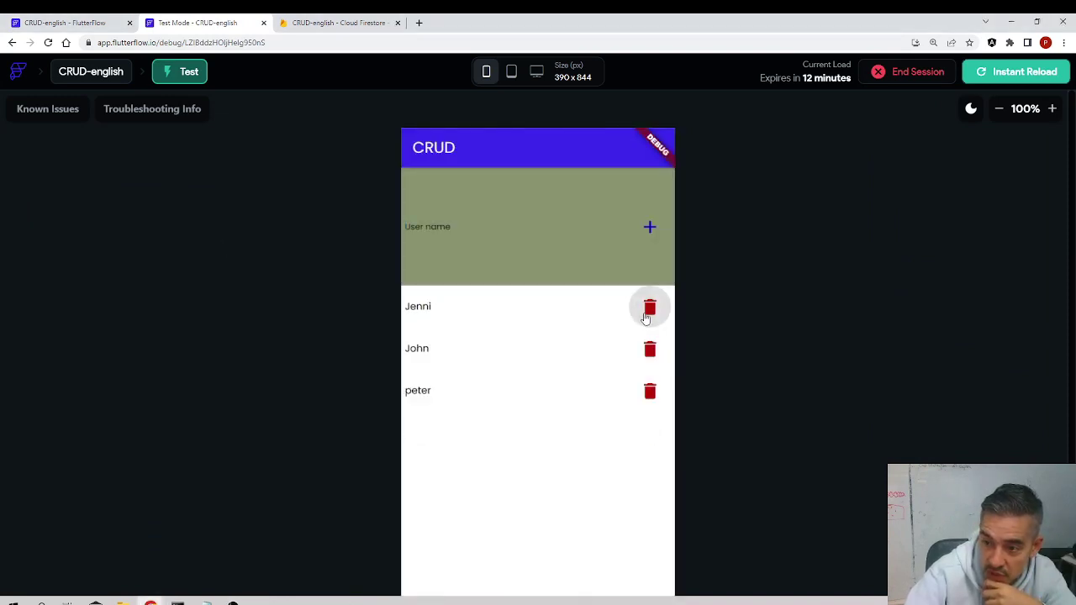
{"action": "left_click", "coordinate": [648, 319]}
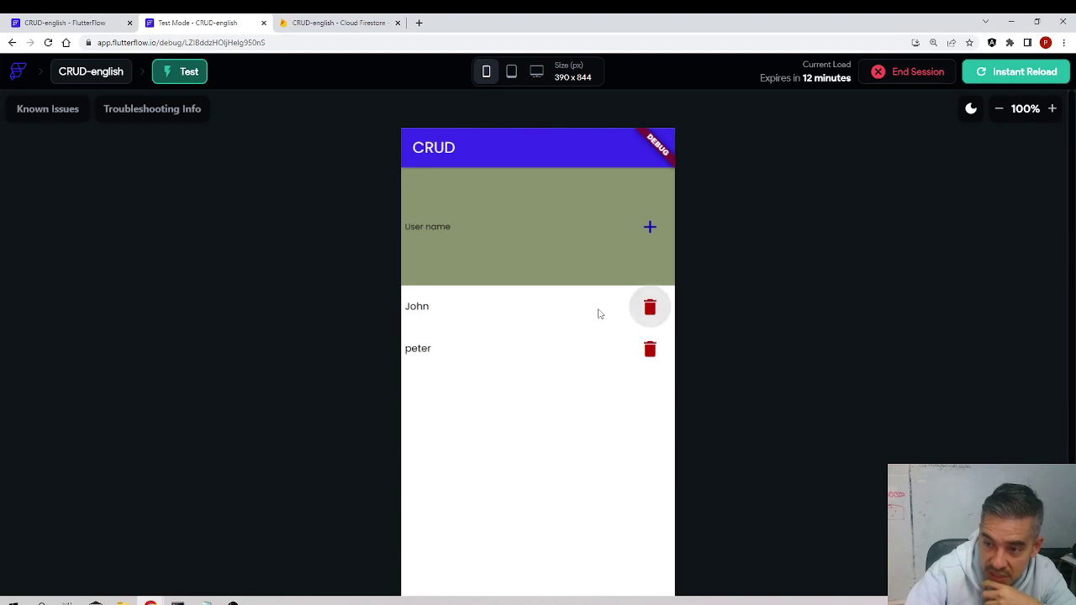
Switch to the Firebase console and inspect the remaining documents in the Firestore users collection
{"action": "left_click", "coordinate": [336, 23]}
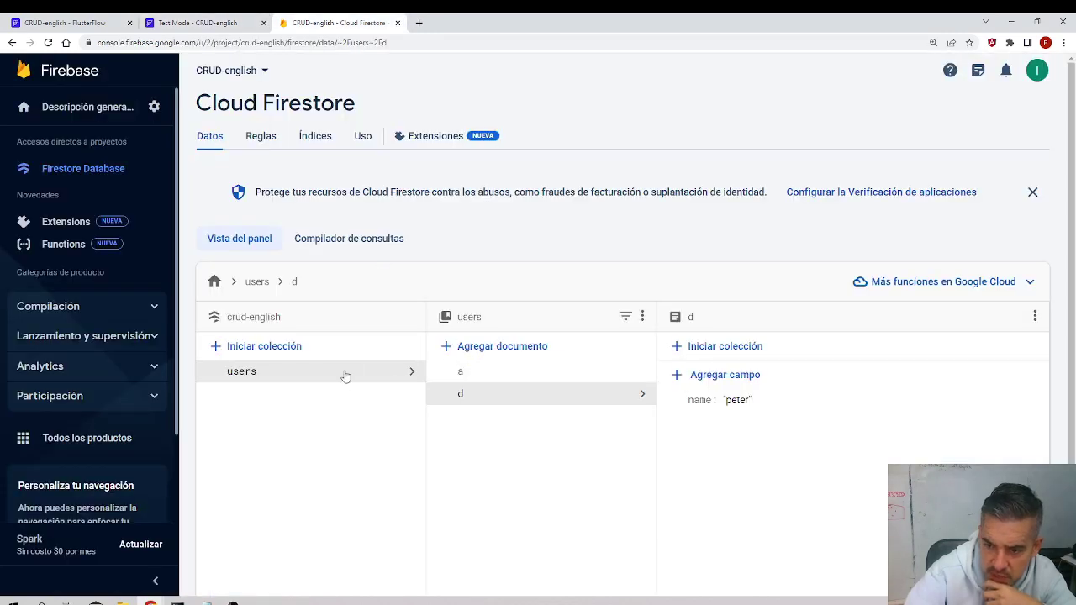
{"action": "left_click", "coordinate": [473, 375]}
{"action": "left_click", "coordinate": [511, 397]}
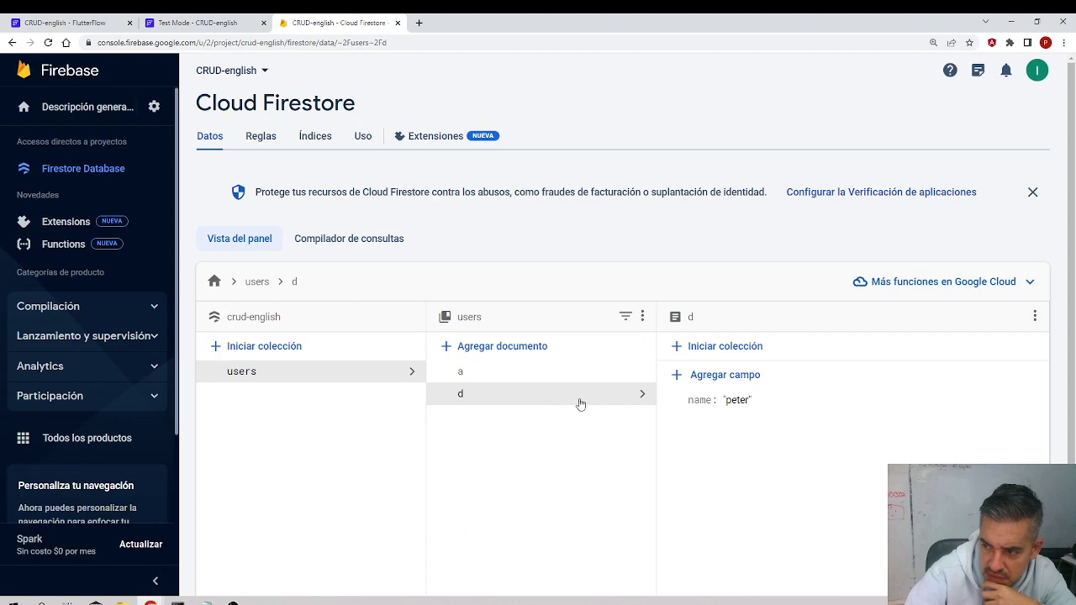
Add a new user by first name in the Test Mode app and inspect its document in the Firestore users collection
{"action": "left_click", "coordinate": [198, 22]}
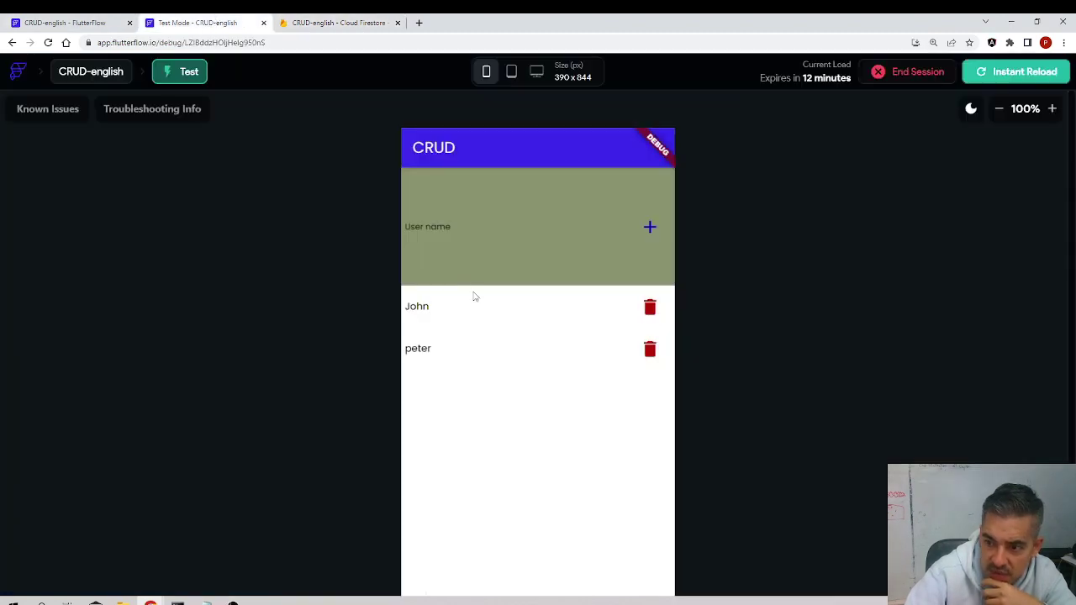
{"action": "left_click", "coordinate": [515, 225]}
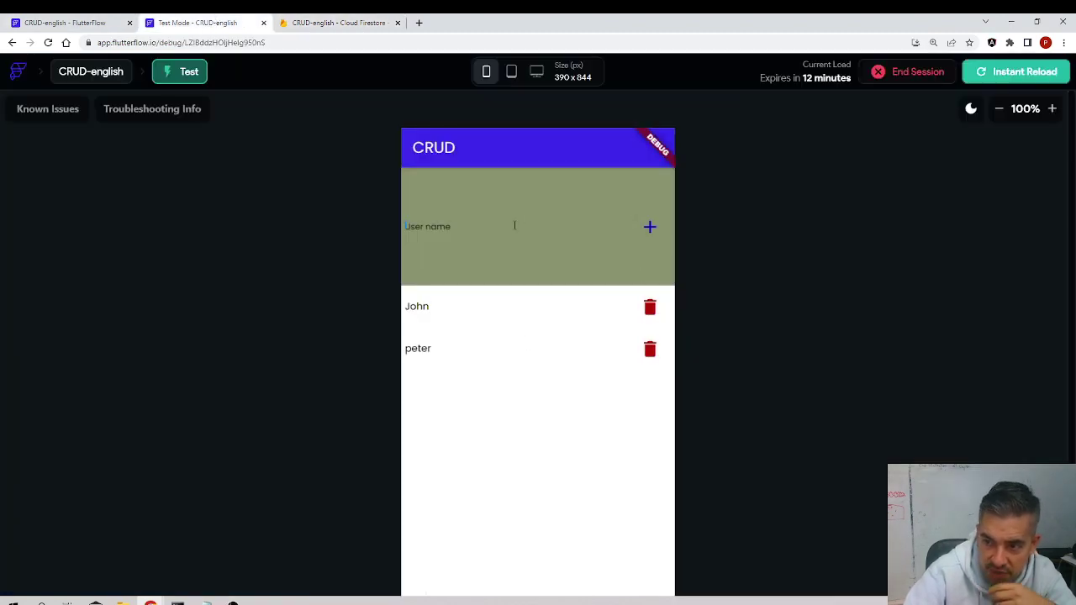
{"action": "type", "text": "Jessica"}
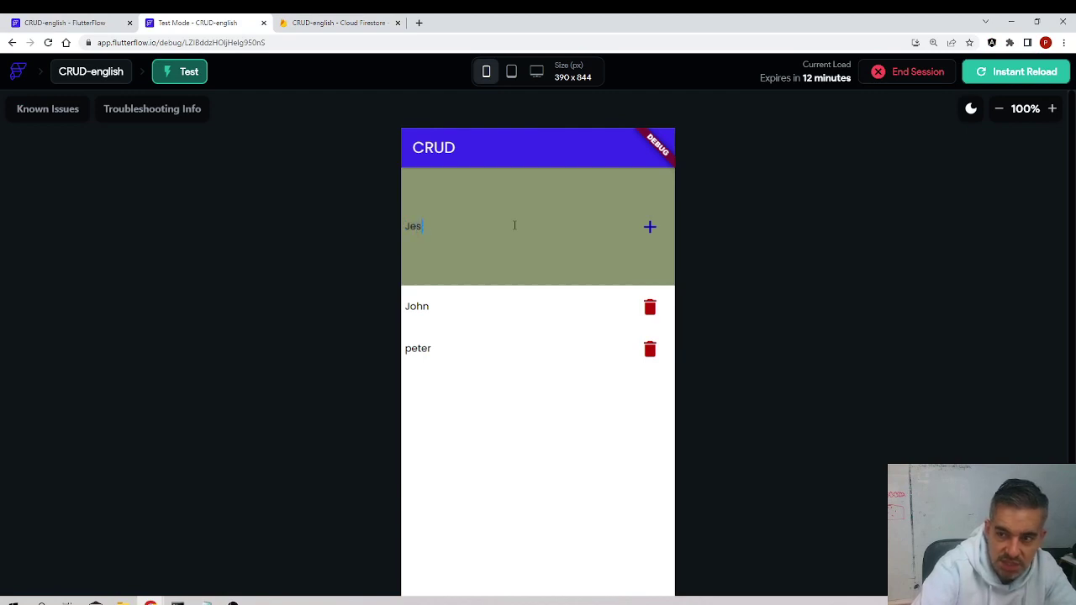
{"action": "left_click", "coordinate": [649, 229]}
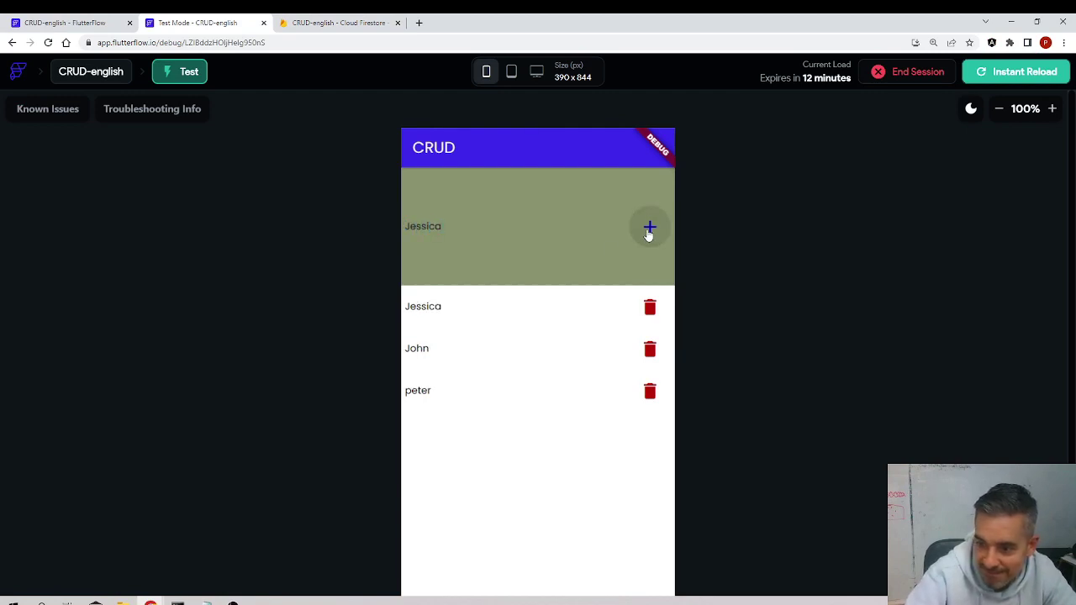
{"action": "left_click", "coordinate": [336, 23]}
{"action": "left_click", "coordinate": [517, 378]}
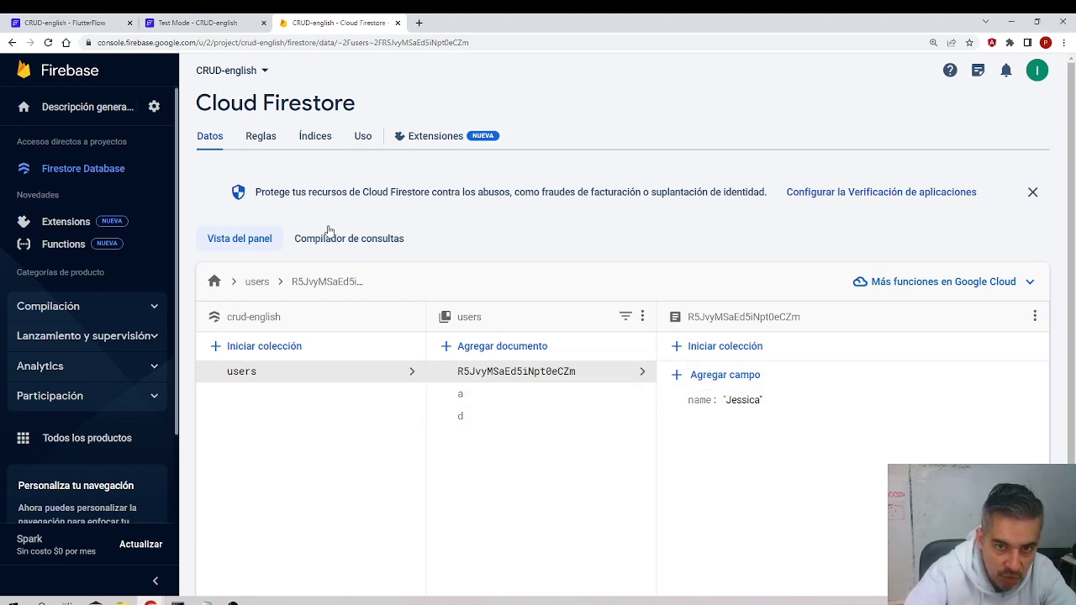
Back in the FlutterFlow editor, add an IconButton to the user list's Row and place it between the name text and the trash button
{"action": "left_click", "coordinate": [73, 28]}
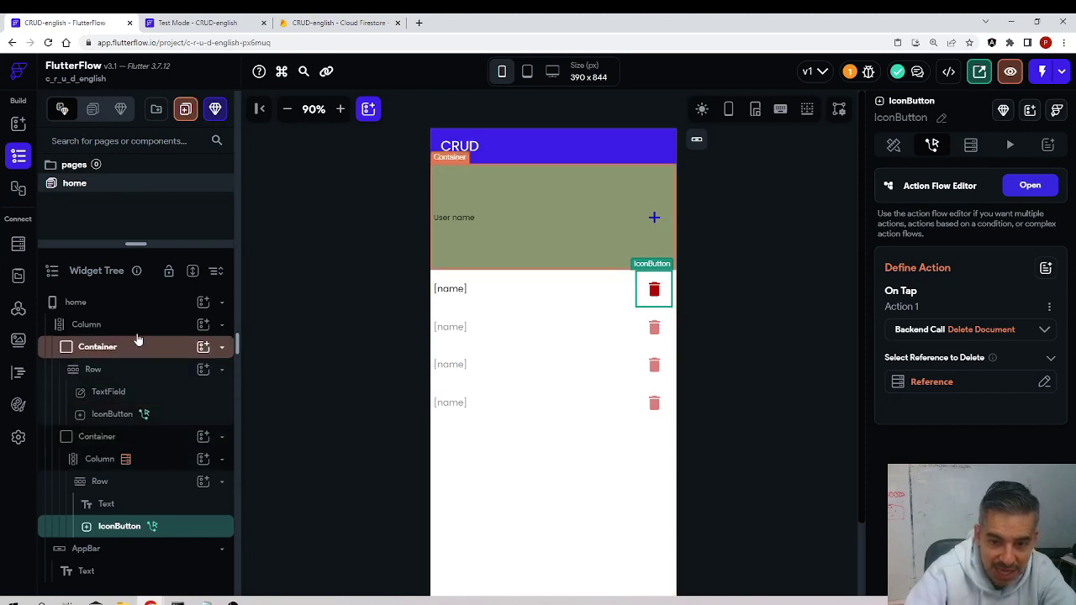
{"action": "left_click", "coordinate": [201, 483]}
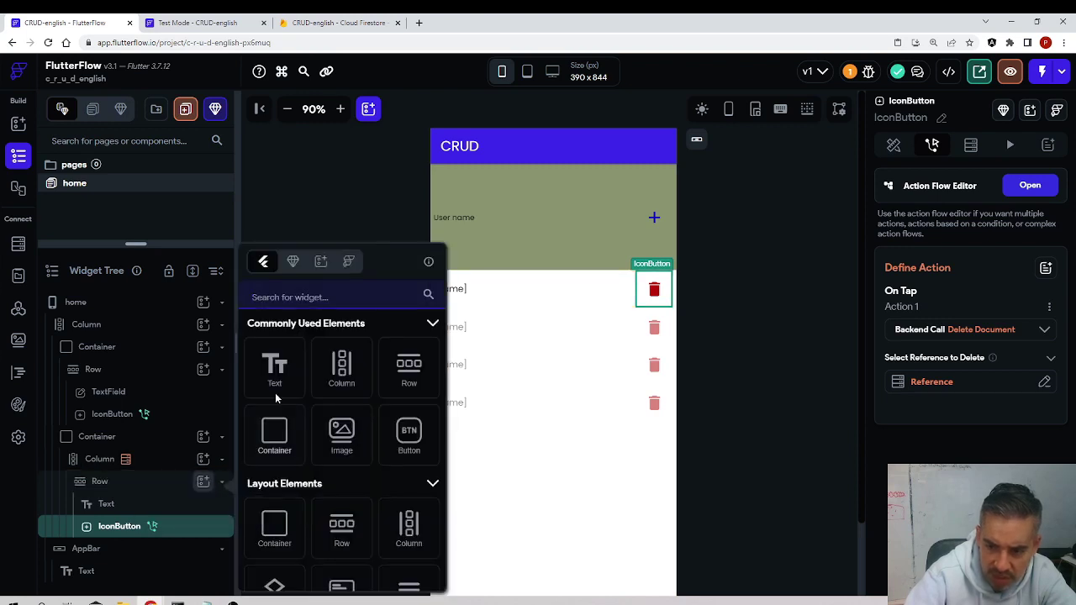
{"action": "type", "text": "icon"}
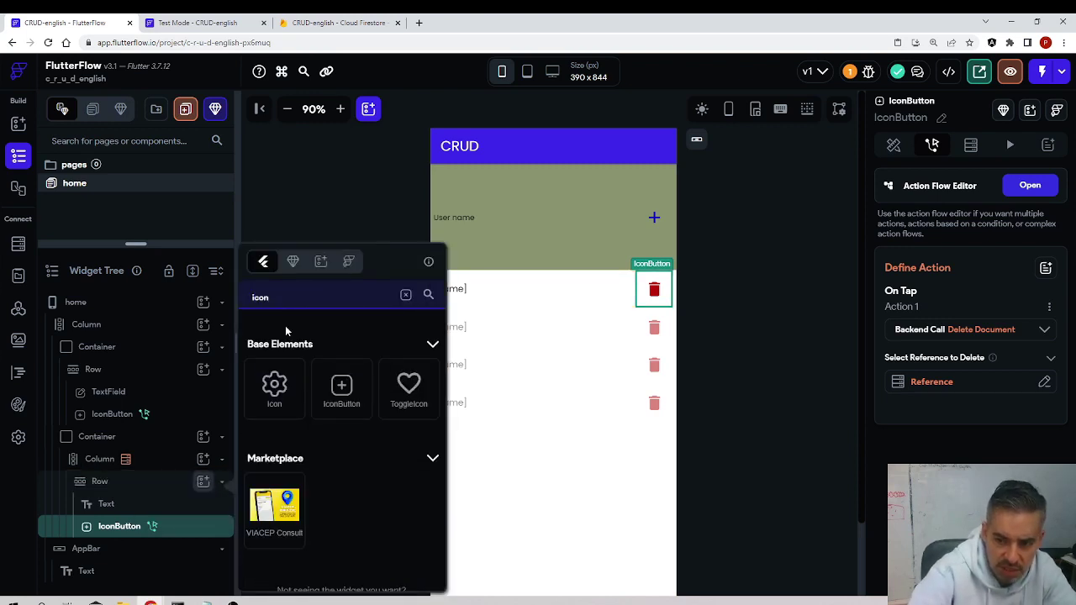
{"action": "left_click", "coordinate": [342, 375]}
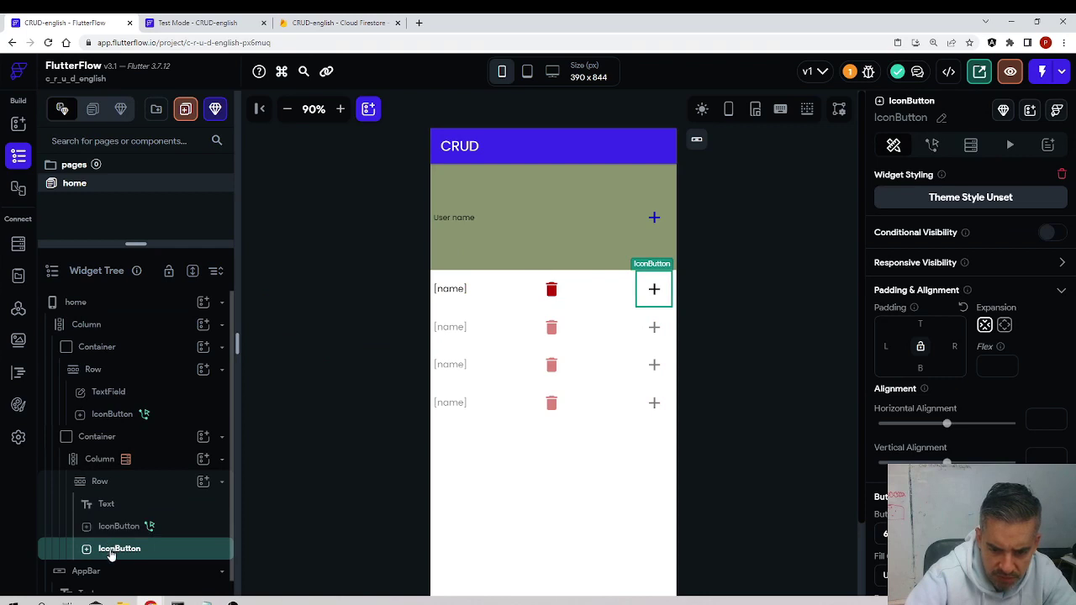
{"action": "left_click_drag", "start_coordinate": [79, 550], "coordinate": [140, 544]}
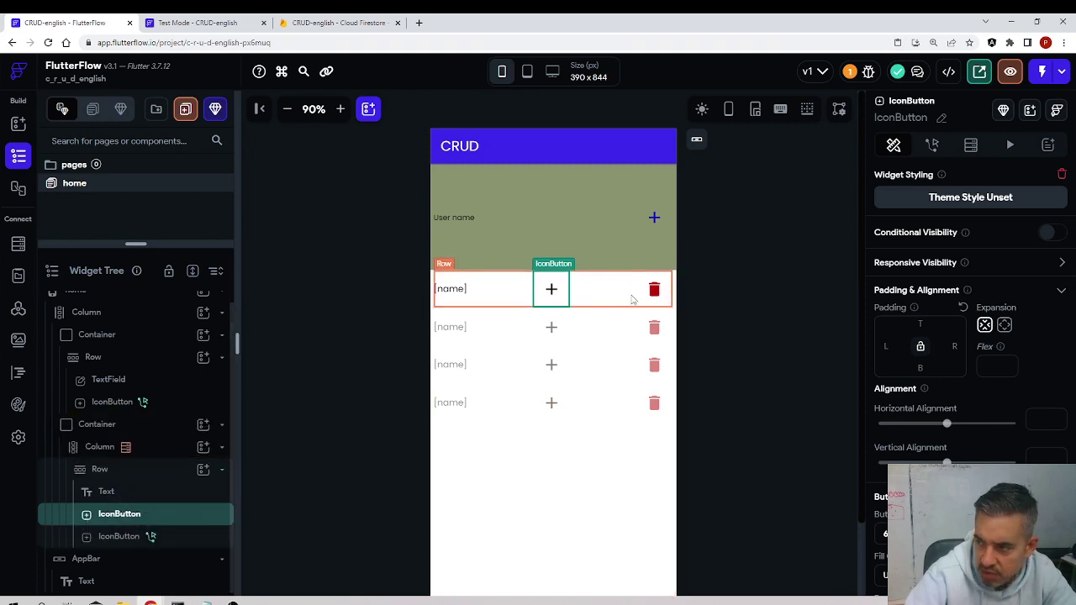
Change the new IconButton's icon to the pencil-in-square edit icon
{"action": "scroll", "coordinate": [971, 337], "scroll_direction": "down", "scroll_amount": 4}
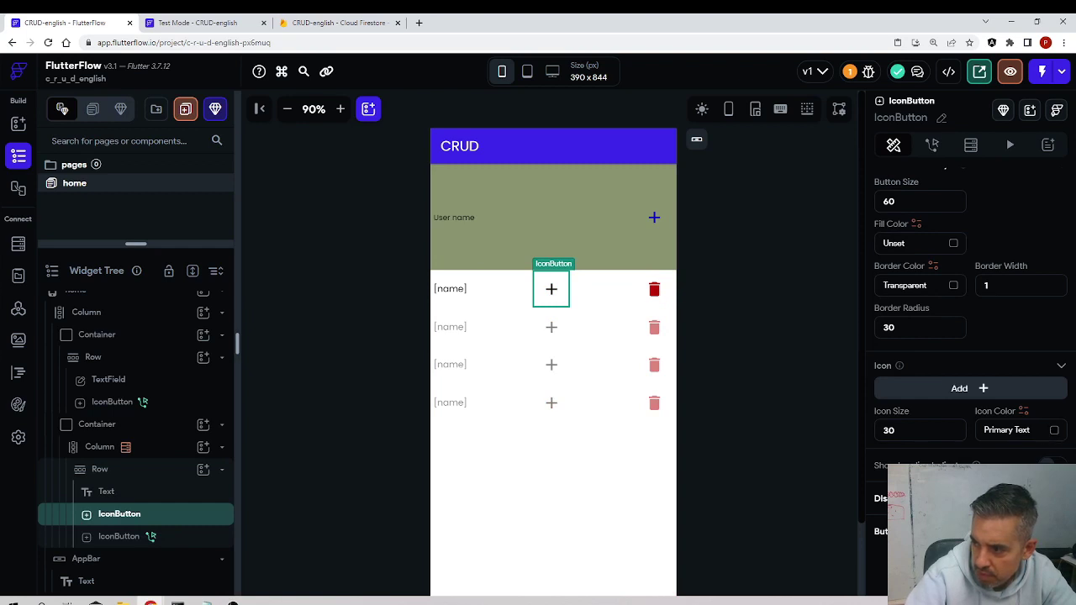
{"action": "left_click", "coordinate": [958, 392]}
{"action": "type", "text": "ed"}
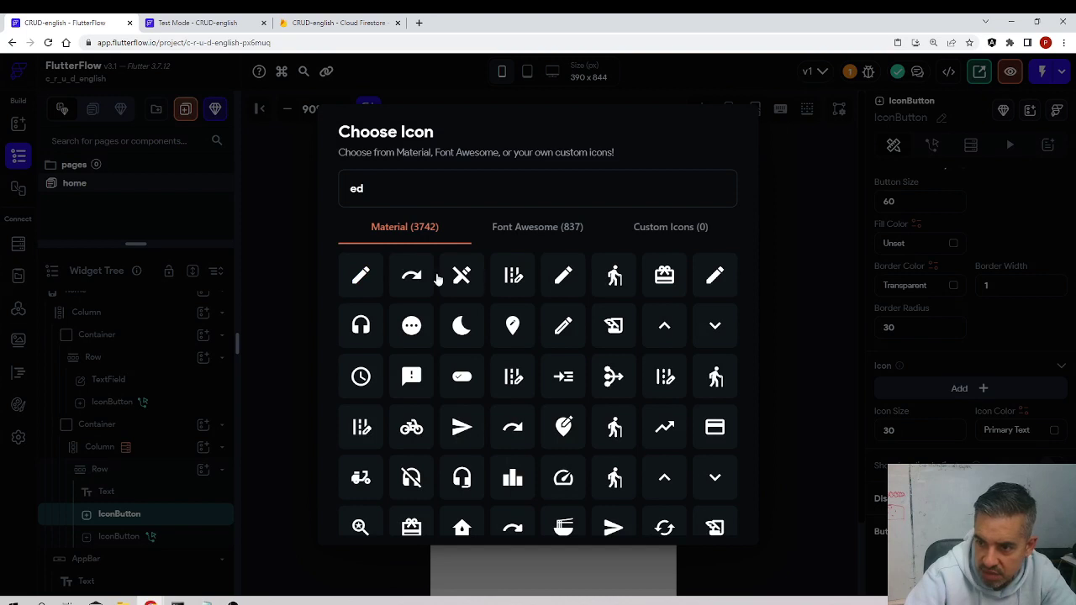
{"action": "left_click", "coordinate": [514, 377]}
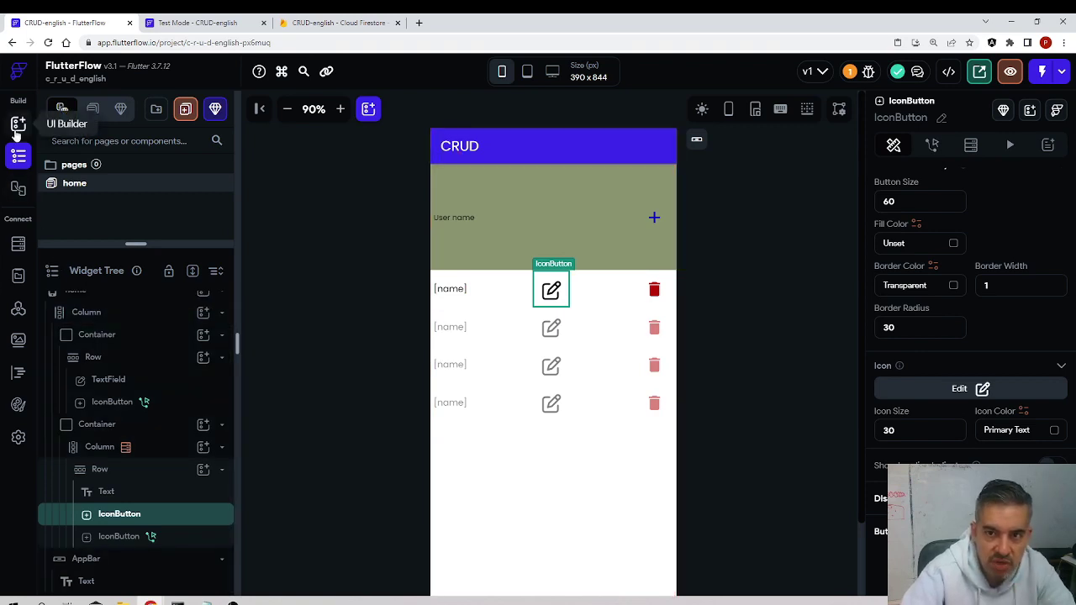
Create a blank page named edit
{"action": "left_click", "coordinate": [186, 115]}
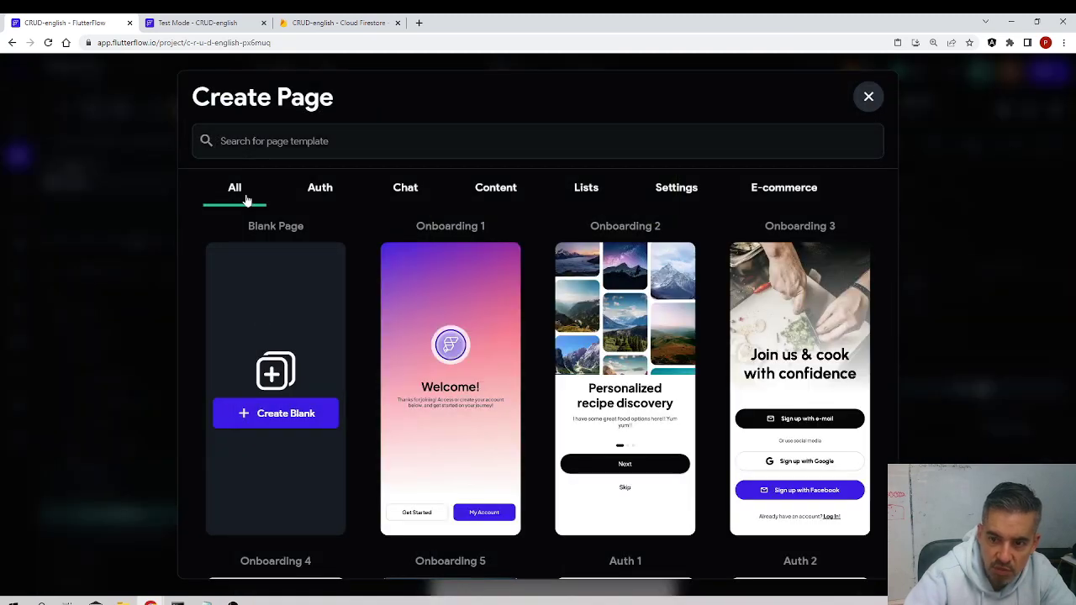
{"action": "left_click", "coordinate": [281, 415]}
{"action": "type", "text": "edi9t"}
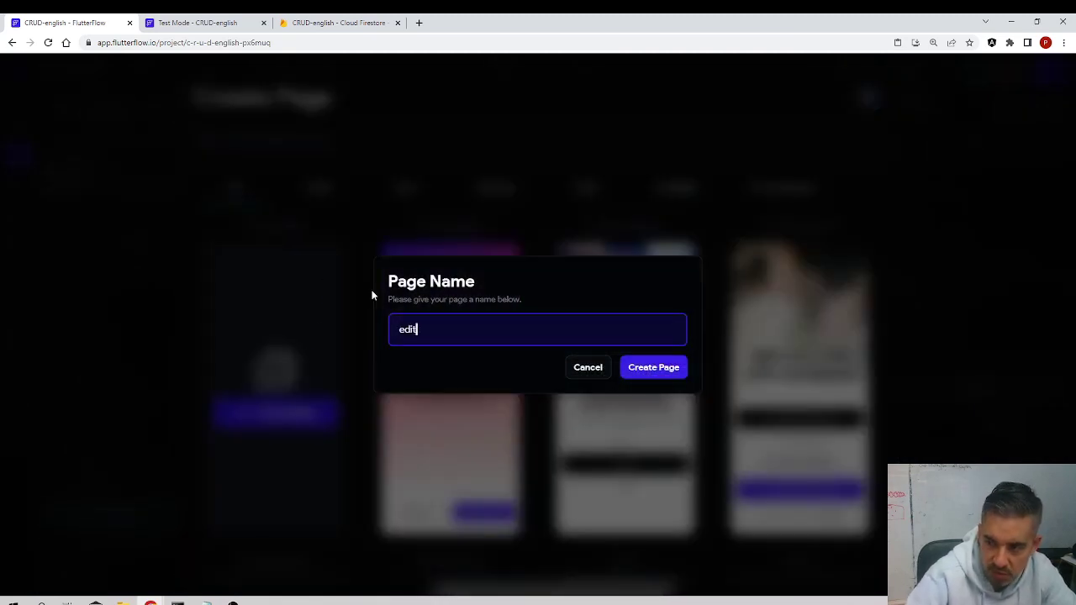
{"action": "left_click", "coordinate": [659, 373]}
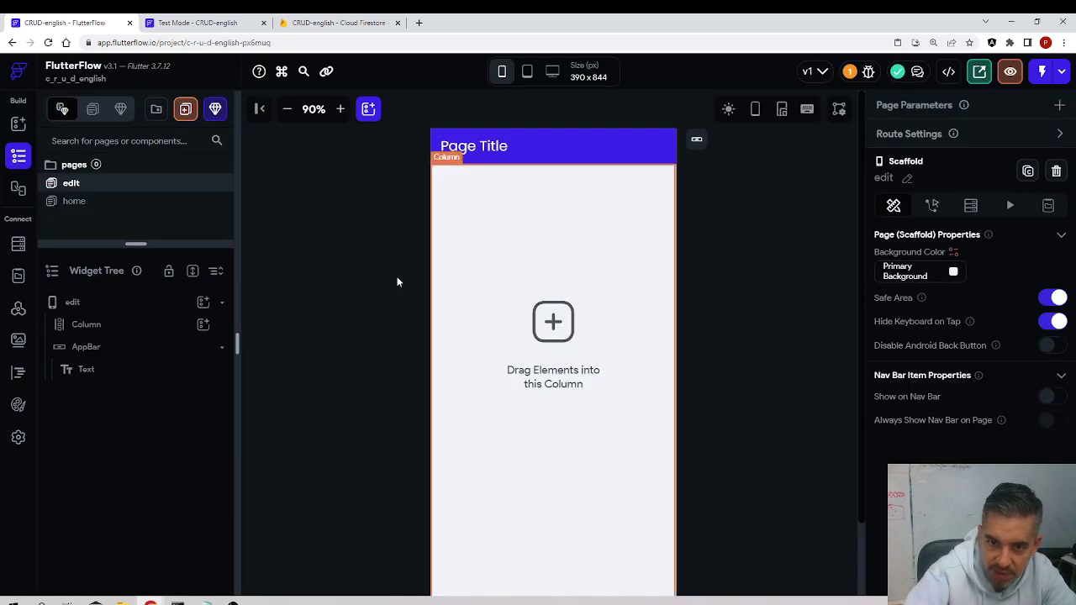
Set the edit page's AppBar title text to "Edit user"
{"action": "left_click", "coordinate": [74, 200]}
{"action": "left_click", "coordinate": [72, 184]}
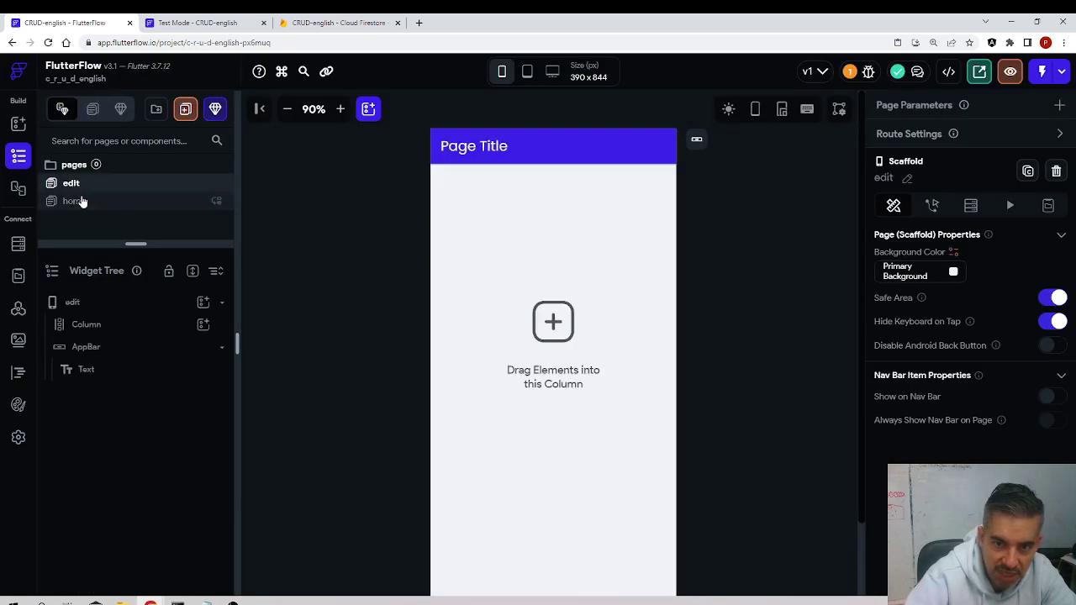
{"action": "left_click", "coordinate": [484, 147]}
{"action": "triple_click", "coordinate": [903, 249]}
{"action": "type", "text": "Edit user"}
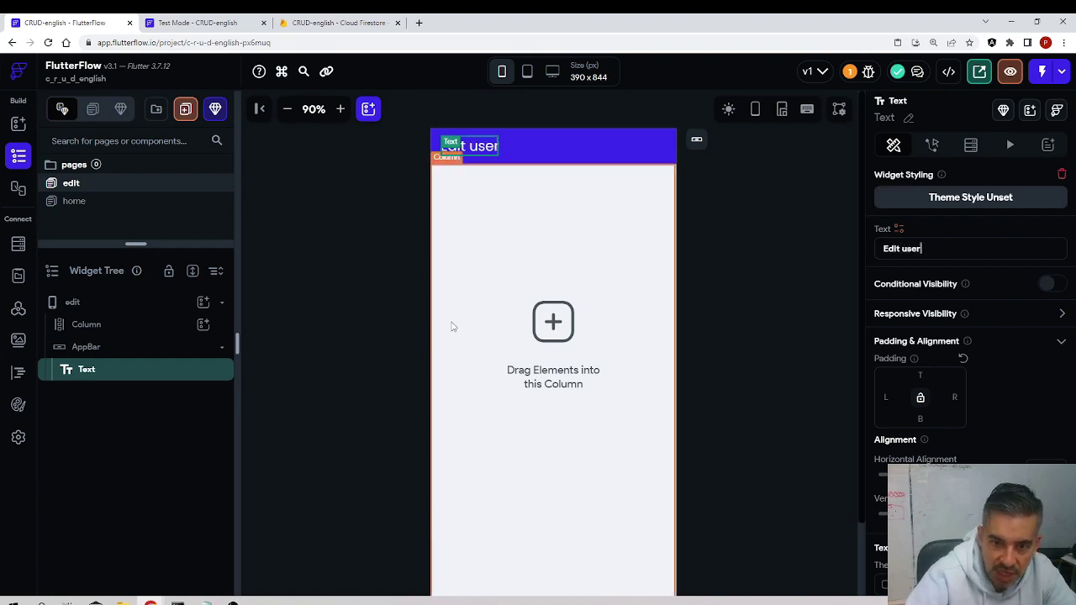
Give the pencil IconButton in the home page's user list an On Tap Navigate To action targeting the edit page
{"action": "left_click", "coordinate": [113, 202]}
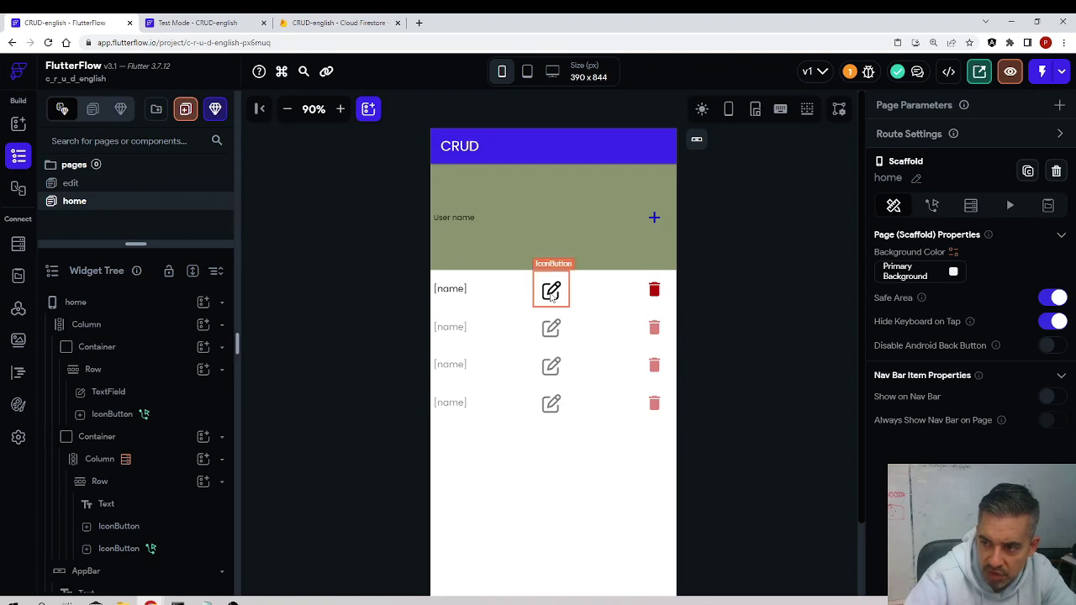
{"action": "left_click", "coordinate": [550, 291]}
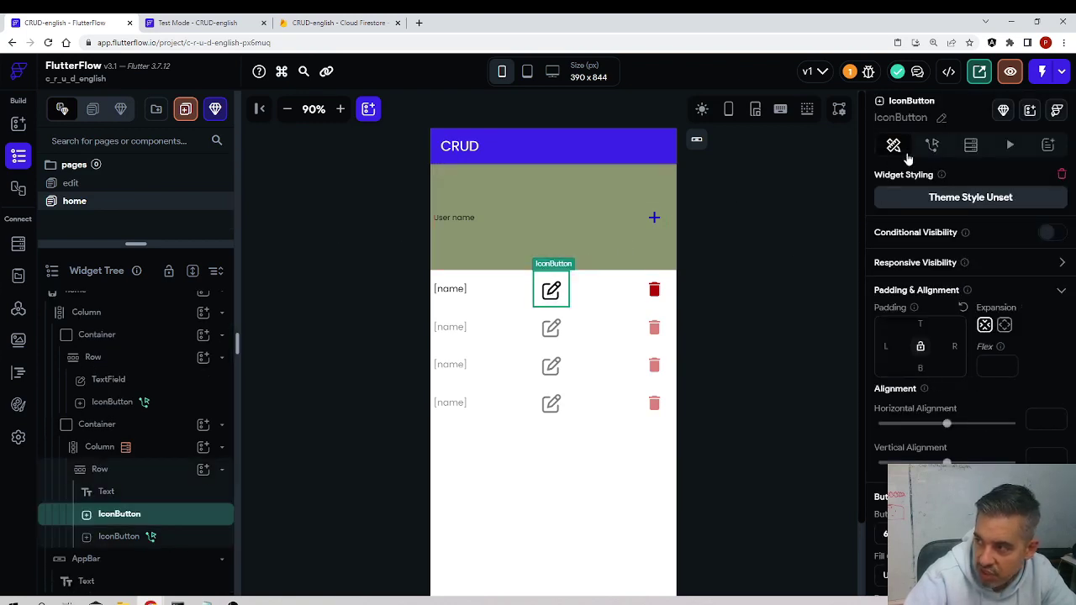
{"action": "left_click", "coordinate": [931, 145]}
{"action": "left_click", "coordinate": [965, 263]}
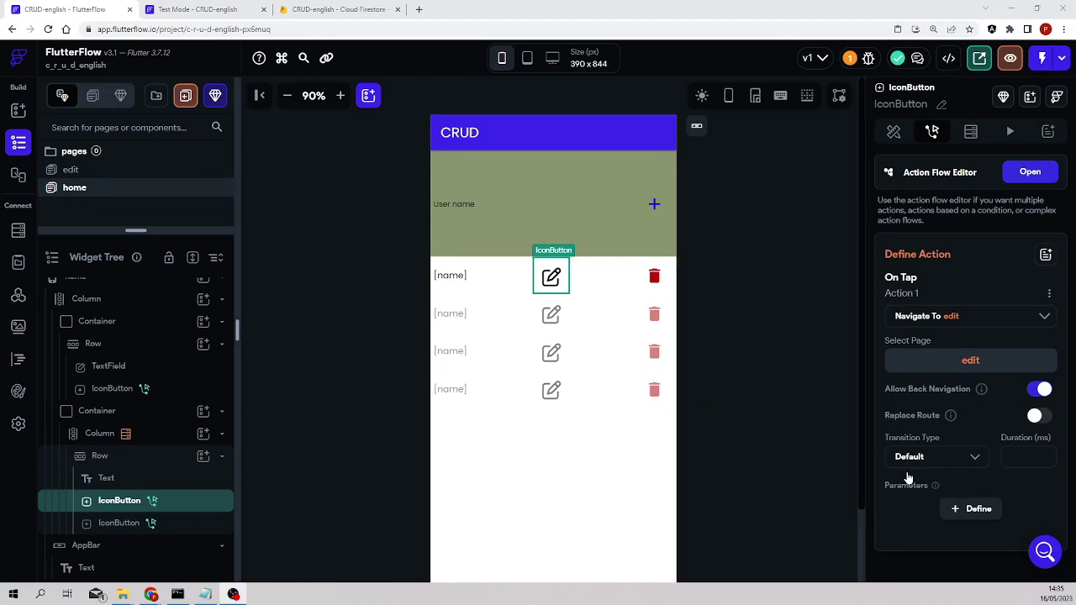
Define a required page parameter userDocument on the edit page, of type Document from the users collection
{"action": "left_click", "coordinate": [965, 509]}
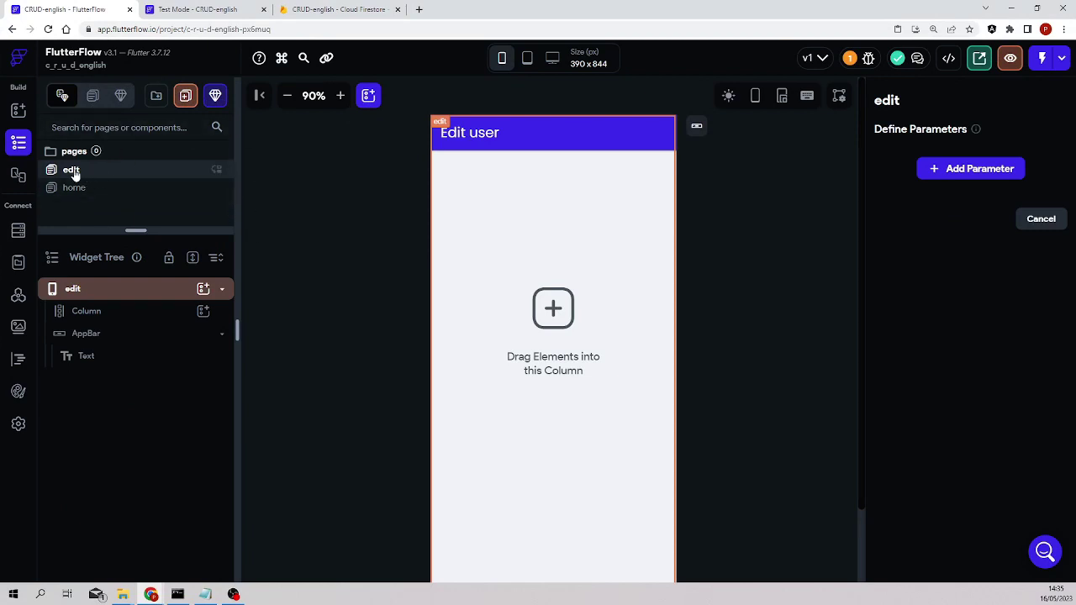
{"action": "left_click", "coordinate": [964, 169]}
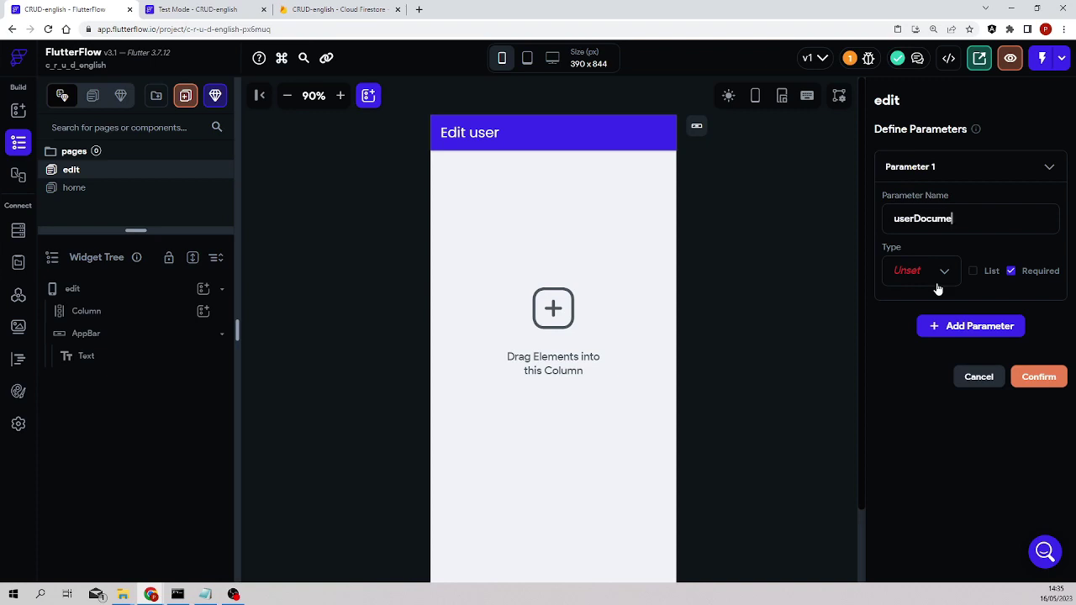
{"action": "left_click", "coordinate": [929, 273]}
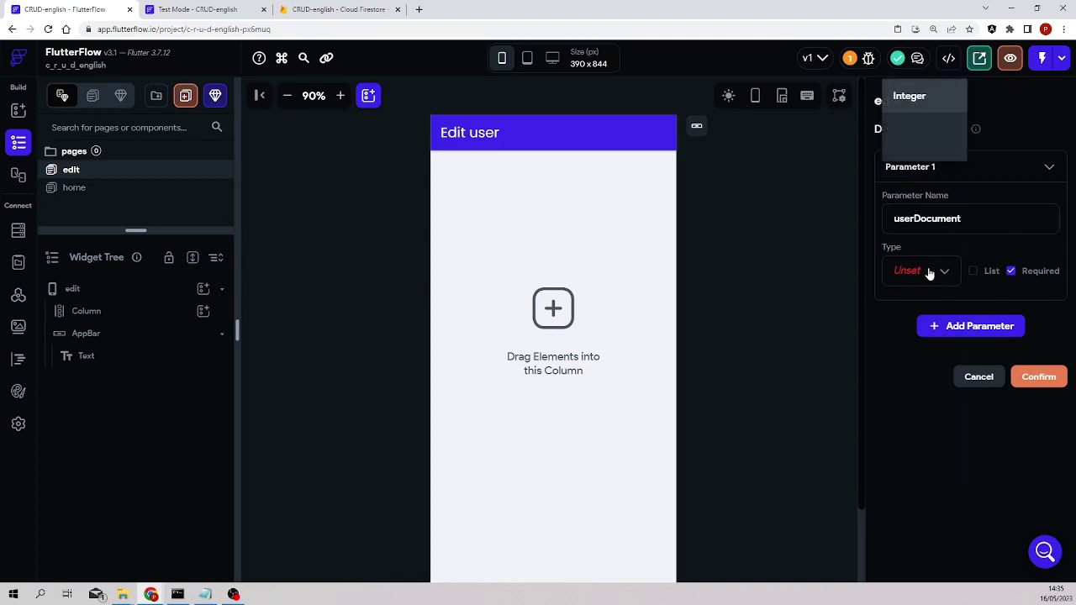
{"action": "left_click", "coordinate": [924, 408]}
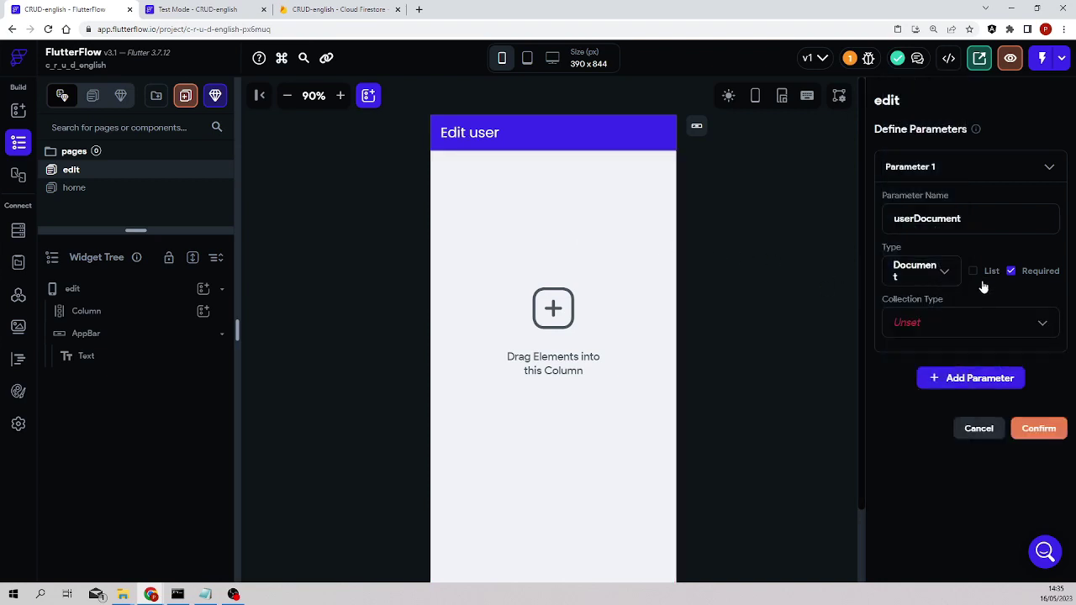
{"action": "left_click", "coordinate": [911, 324]}
{"action": "left_click", "coordinate": [910, 326]}
{"action": "left_click", "coordinate": [1037, 428]}
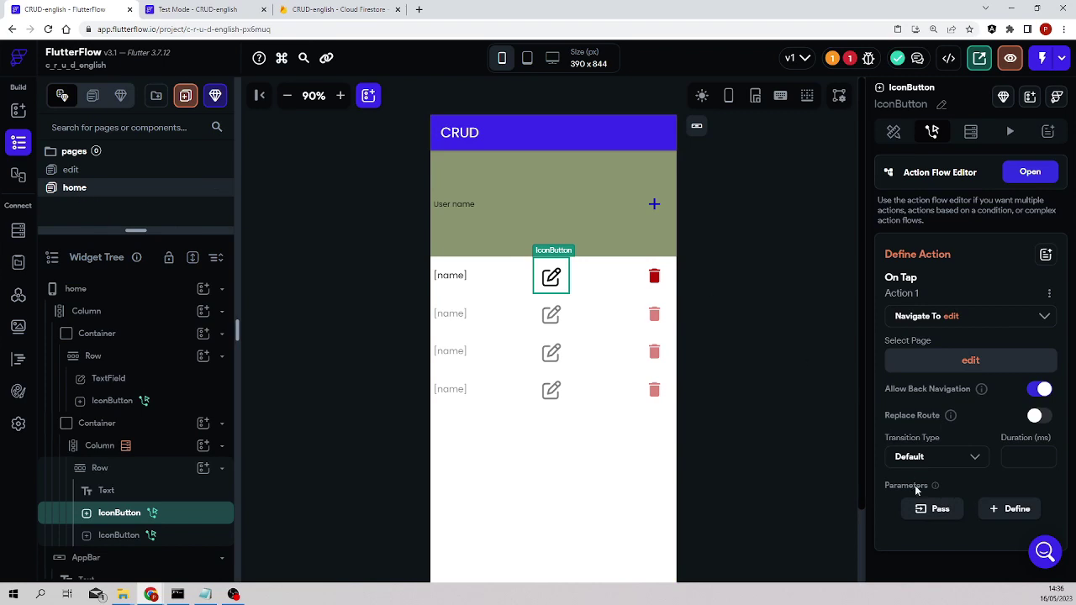
Pass the users Document as the userDocument parameter in the pencil IconButton's Navigate To edit action
{"action": "left_click", "coordinate": [923, 510]}
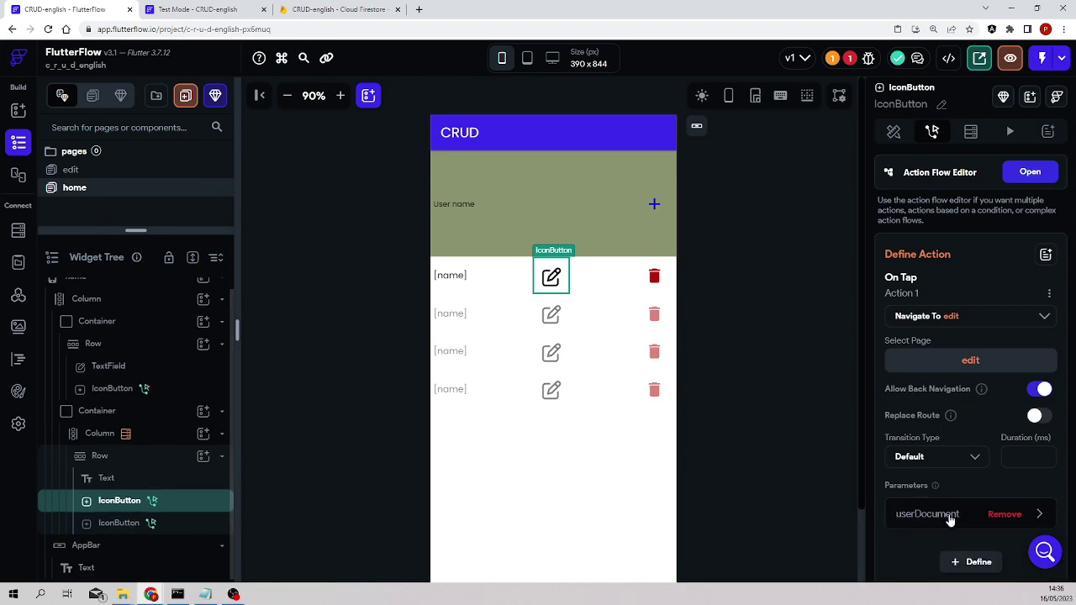
{"action": "scroll", "coordinate": [992, 479], "scroll_direction": "down", "scroll_amount": 1}
{"action": "left_click", "coordinate": [1033, 443]}
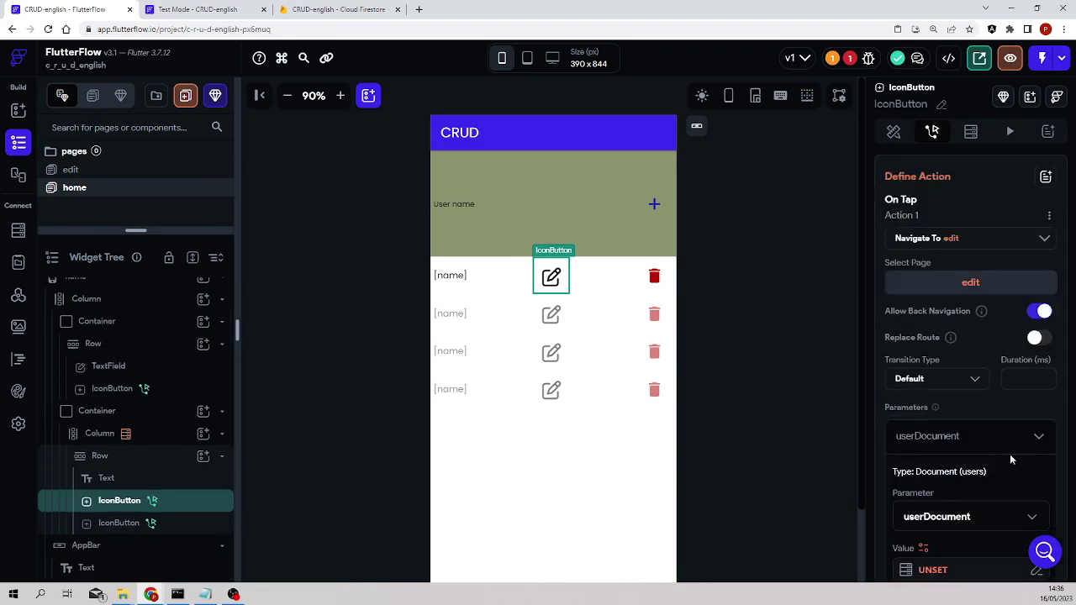
{"action": "scroll", "coordinate": [992, 420], "scroll_direction": "down", "scroll_amount": 2}
{"action": "left_click", "coordinate": [945, 432]}
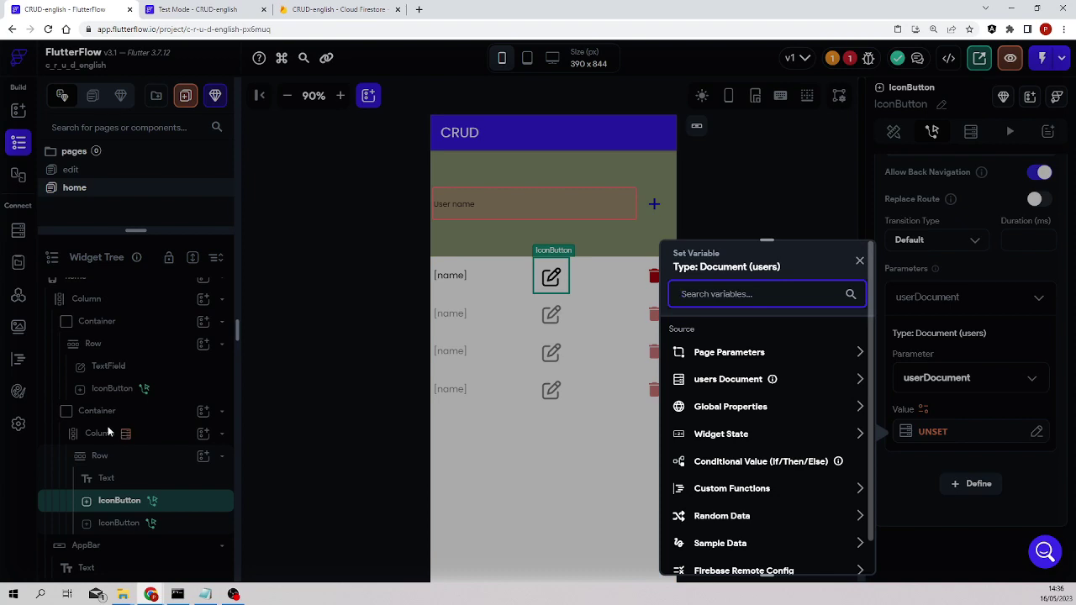
{"action": "left_click", "coordinate": [858, 381]}
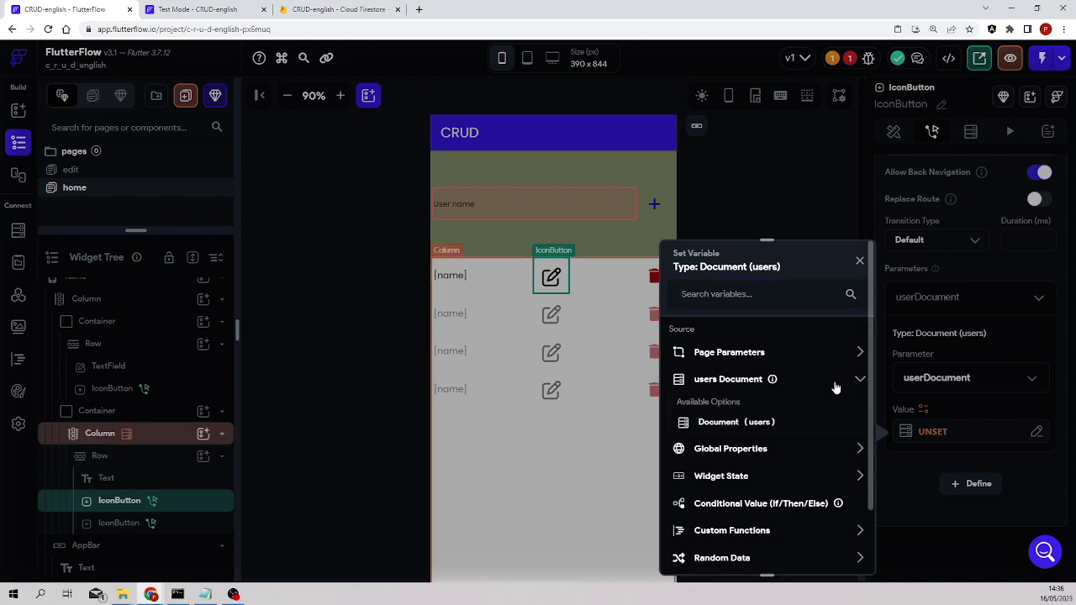
{"action": "left_click", "coordinate": [721, 427]}
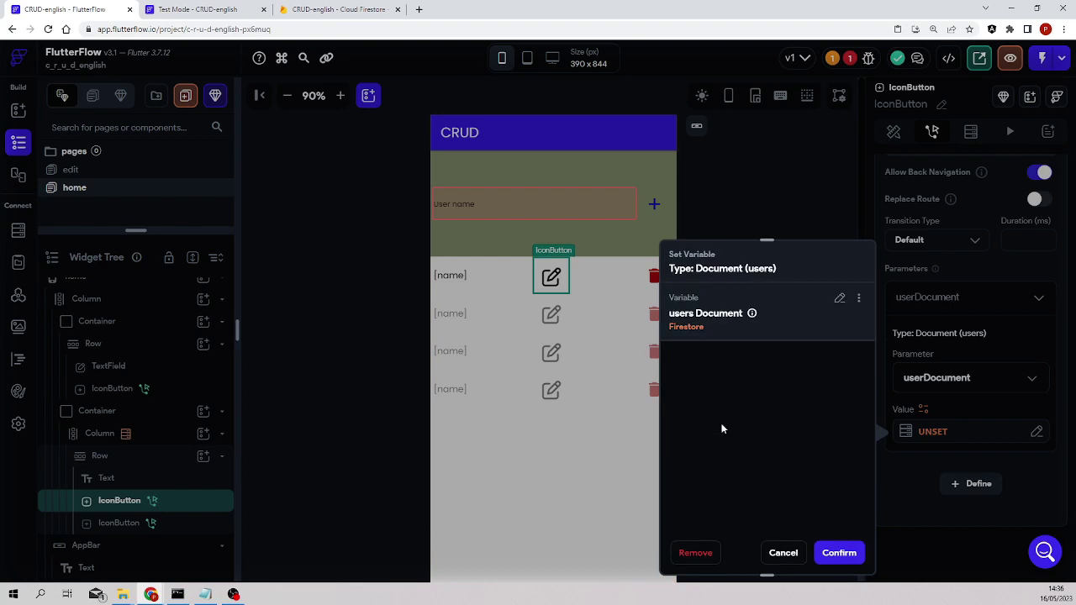
{"action": "left_click", "coordinate": [850, 555]}
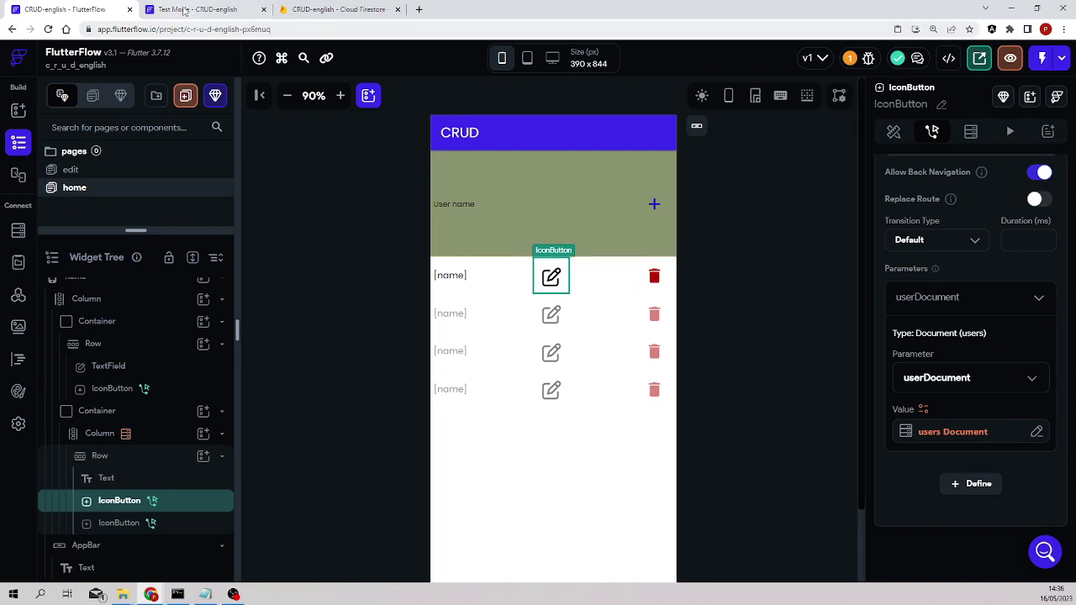
Reload the app in Test Mode and try the pencil button of the first user in the list
{"action": "left_click", "coordinate": [200, 9]}
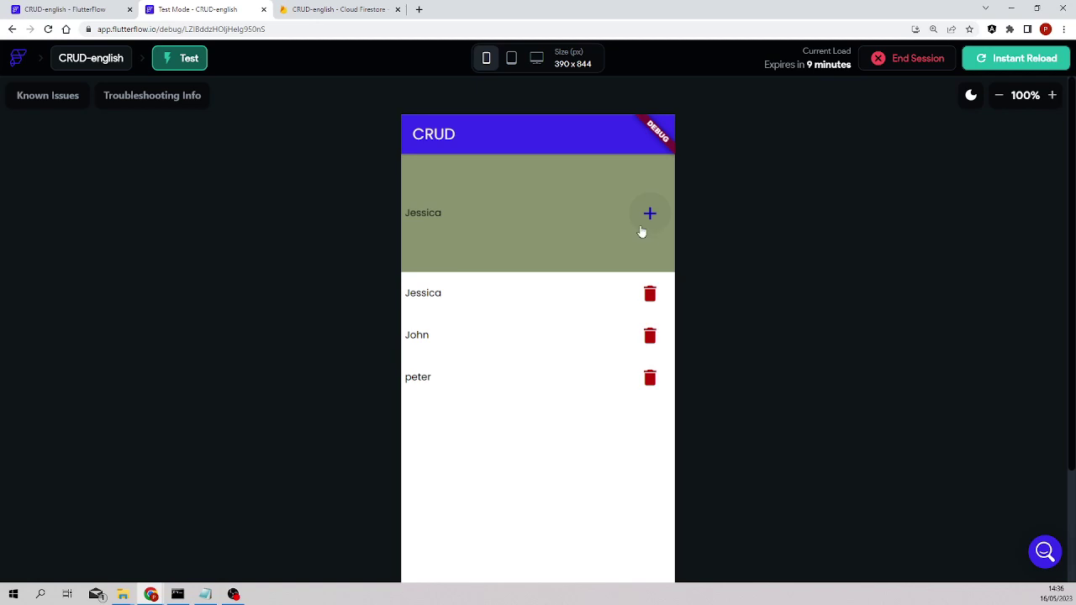
{"action": "left_click", "coordinate": [986, 67]}
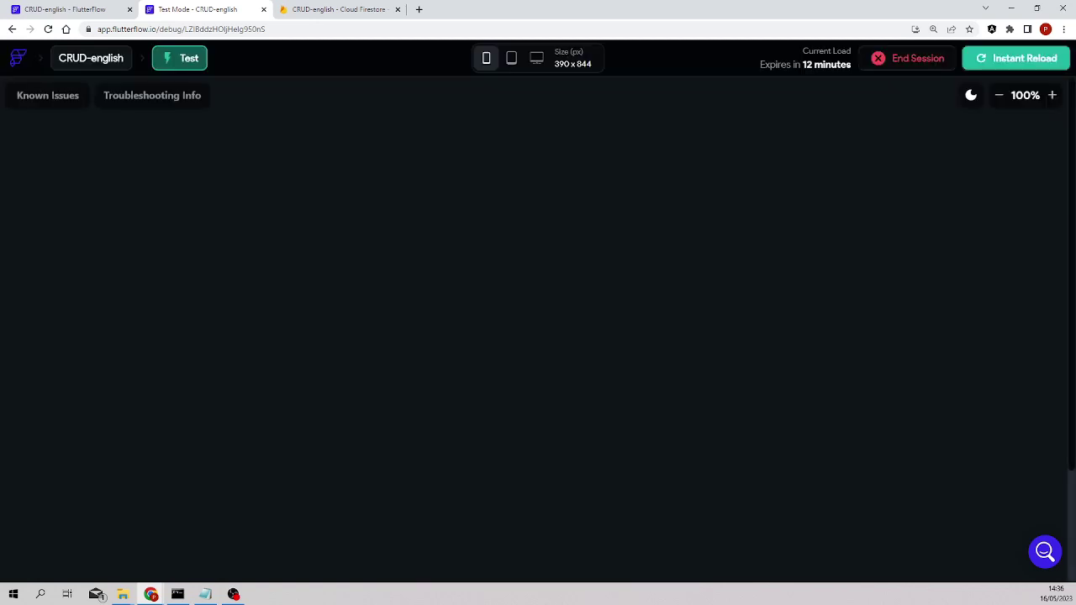
{"action": "left_click", "coordinate": [551, 292]}
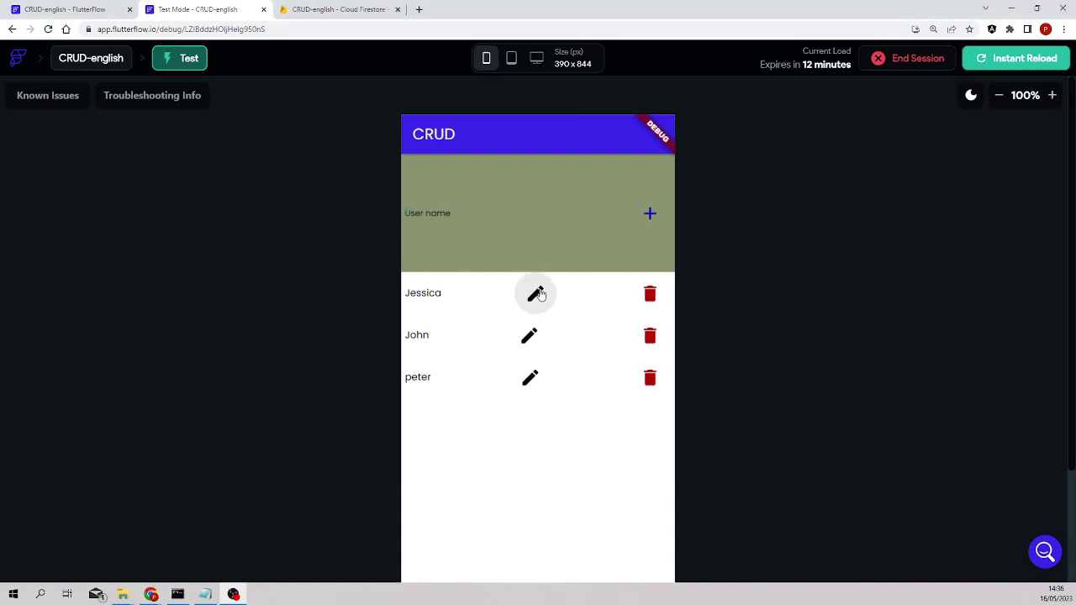
Copy the home page's green Container with the user name field and plus button into the edit page's Column in the FlutterFlow editor
{"action": "left_click", "coordinate": [76, 16]}
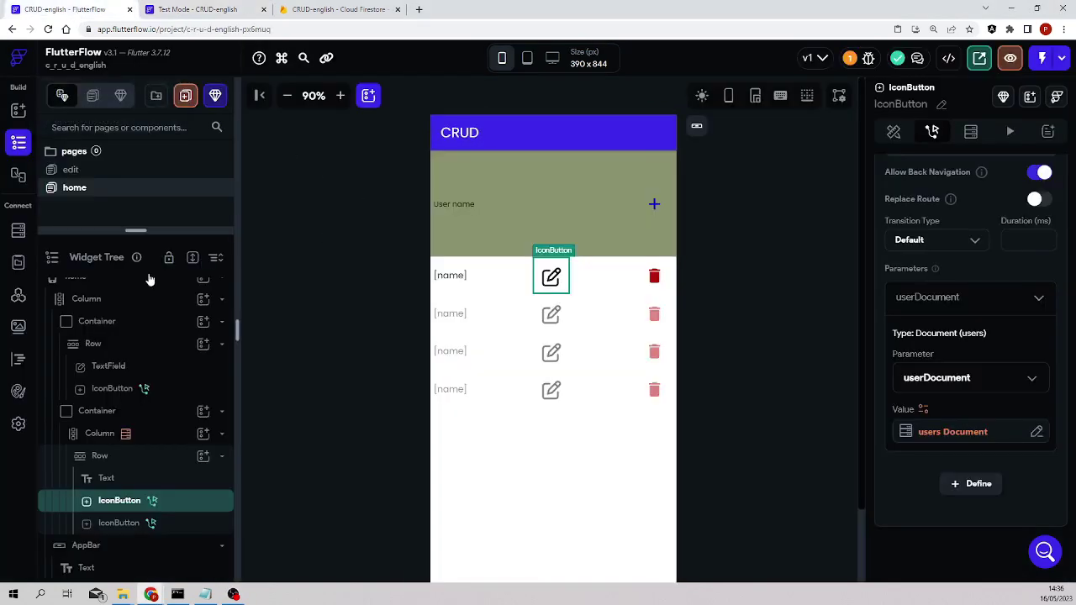
{"action": "left_click", "coordinate": [94, 171]}
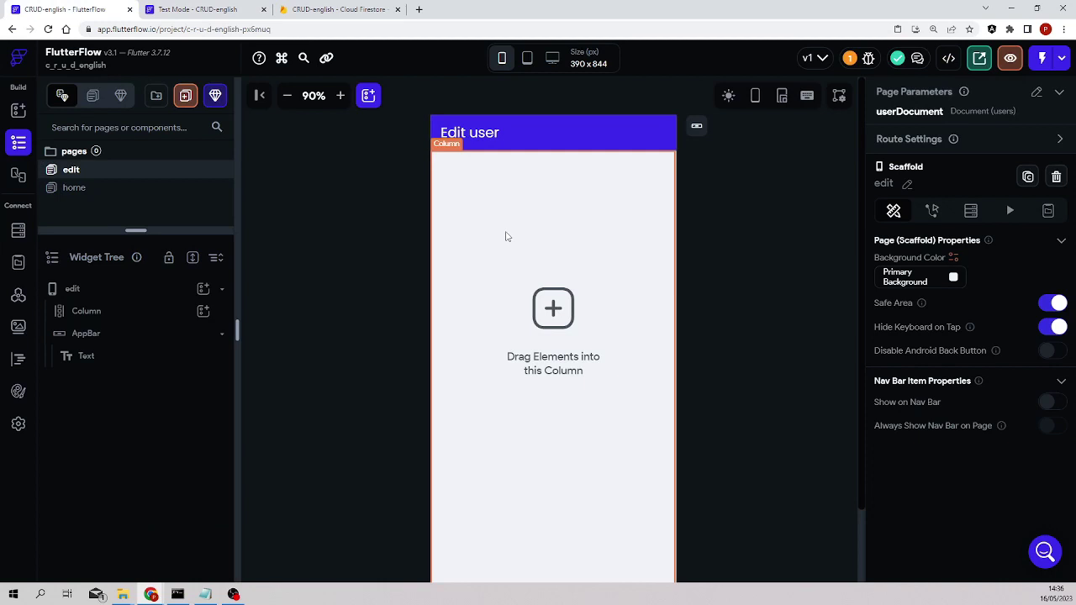
{"action": "left_click", "coordinate": [506, 235]}
{"action": "left_click", "coordinate": [94, 188]}
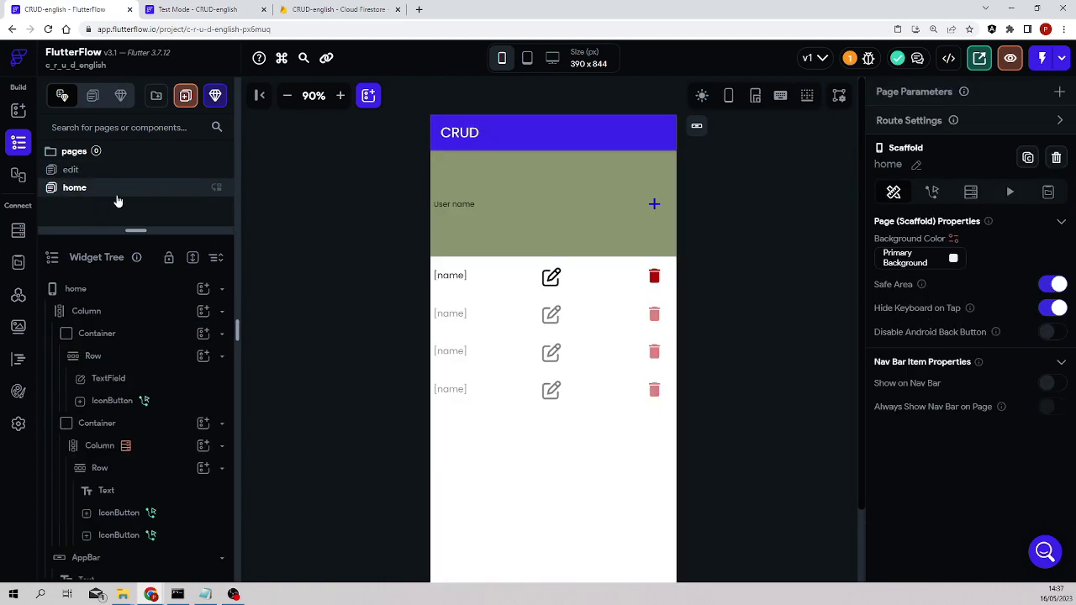
{"action": "left_click", "coordinate": [118, 335]}
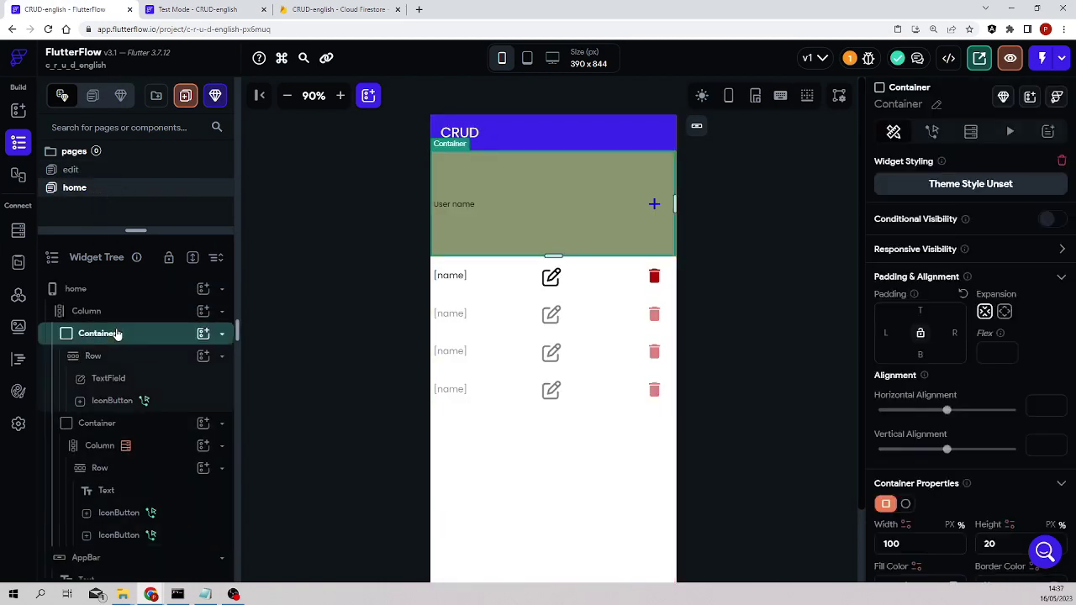
{"action": "key", "text": "ctrl+c"}
{"action": "right_click", "coordinate": [117, 335]}
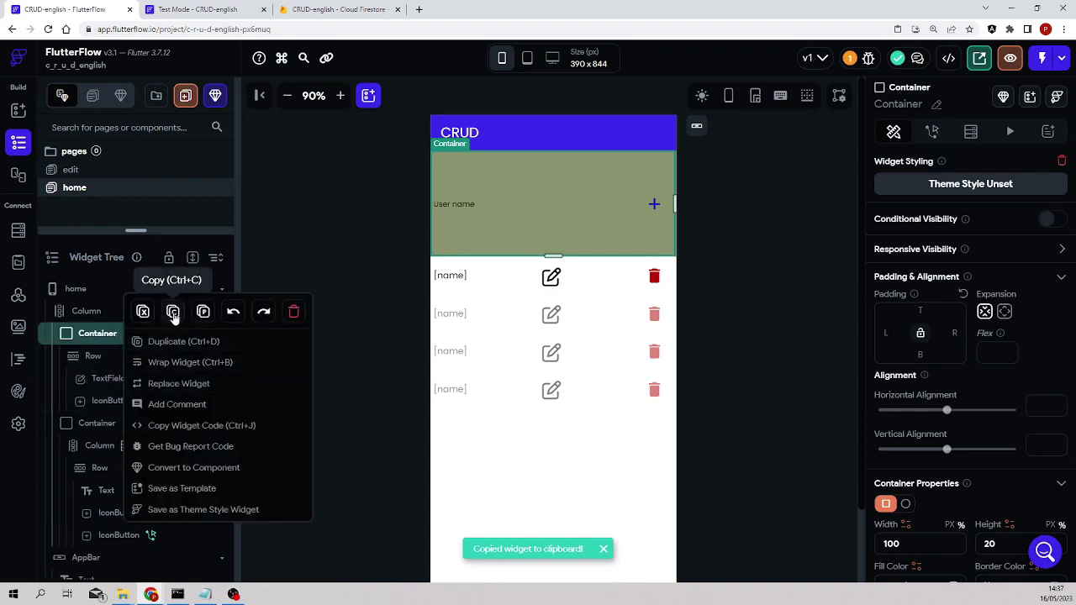
{"action": "left_click", "coordinate": [173, 312]}
{"action": "right_click", "coordinate": [149, 334]}
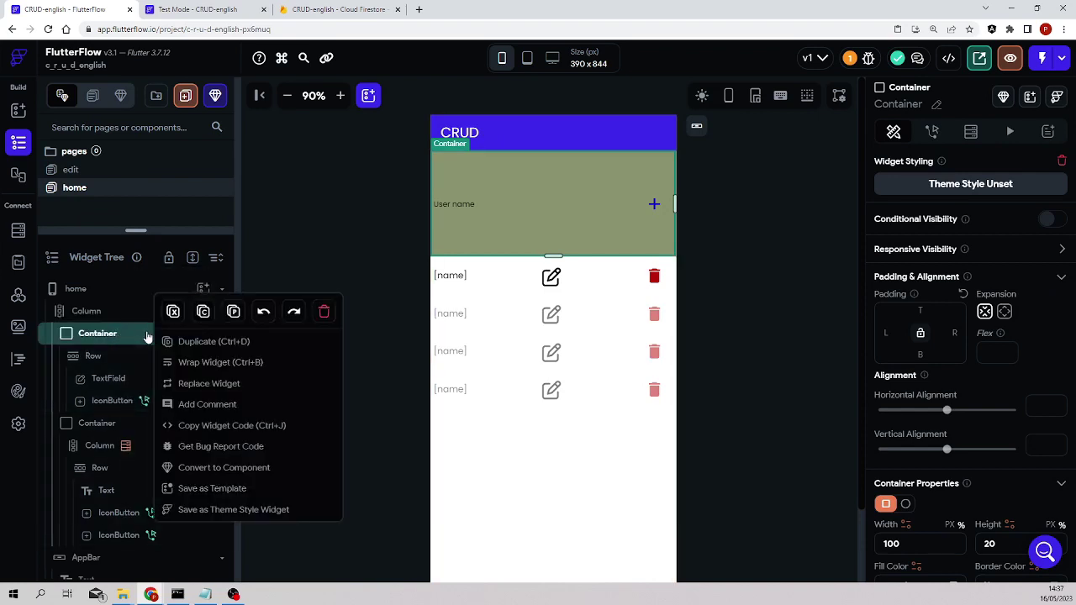
{"action": "left_click", "coordinate": [204, 319]}
{"action": "left_click", "coordinate": [74, 171]}
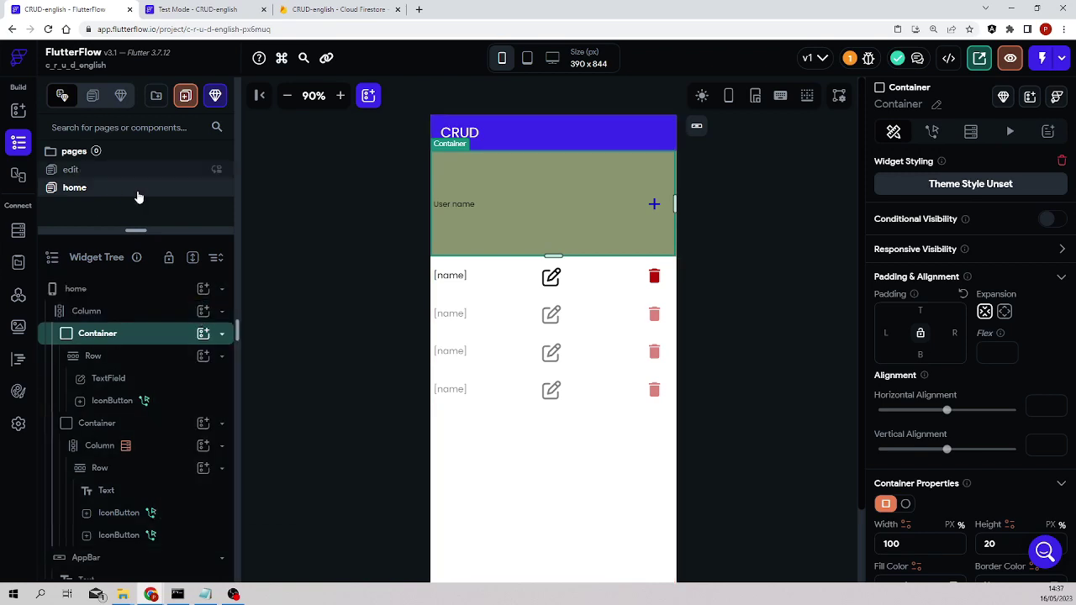
{"action": "right_click", "coordinate": [518, 228]}
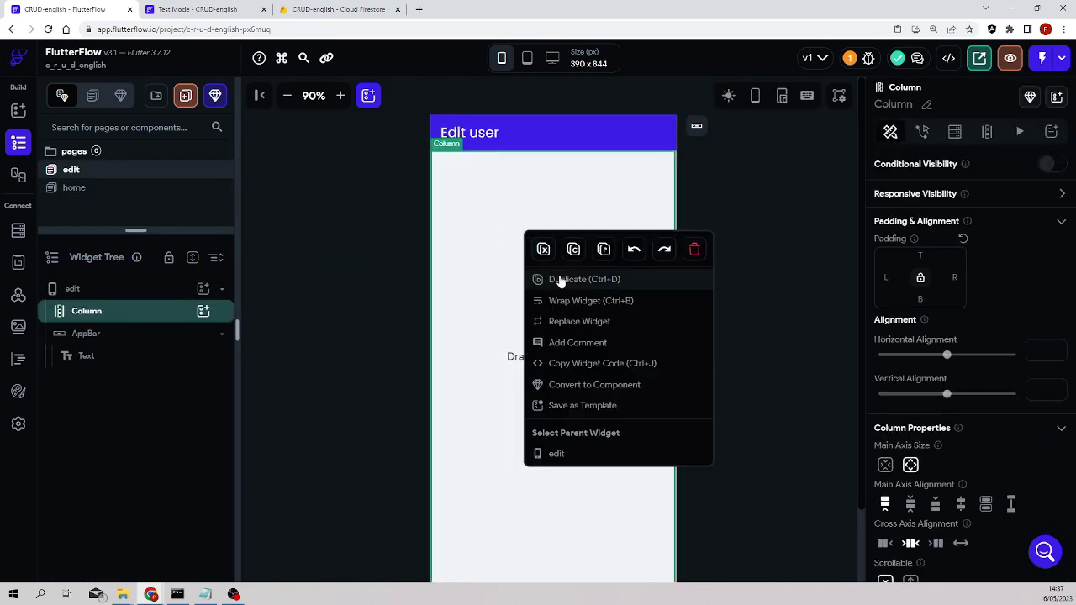
{"action": "left_click", "coordinate": [603, 250]}
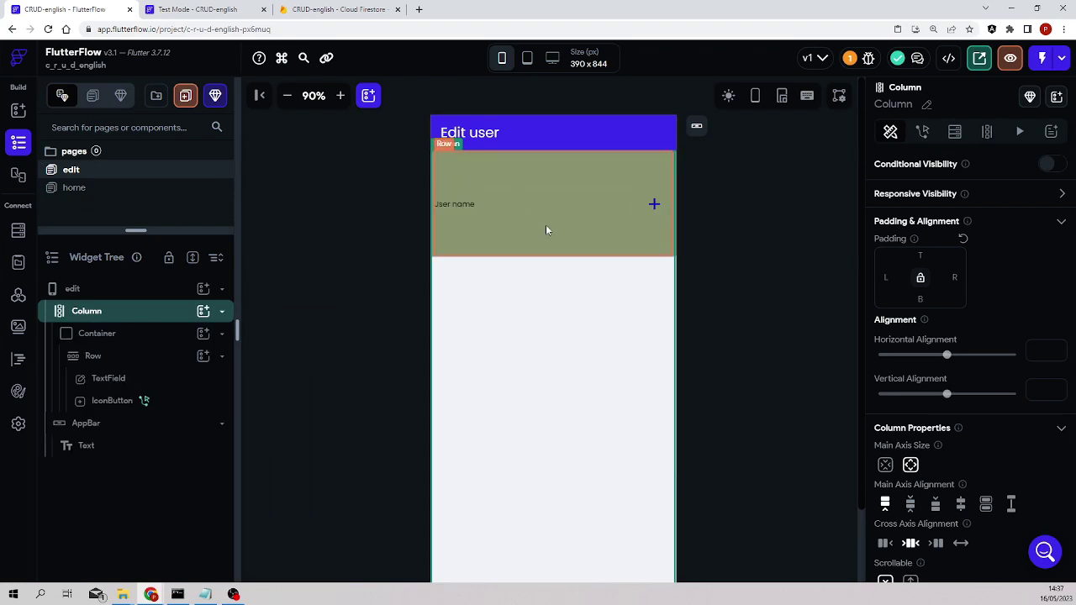
Set the initial value of the edit page's TextField to the name property of the userDocument page parameter
{"action": "left_click", "coordinate": [545, 225]}
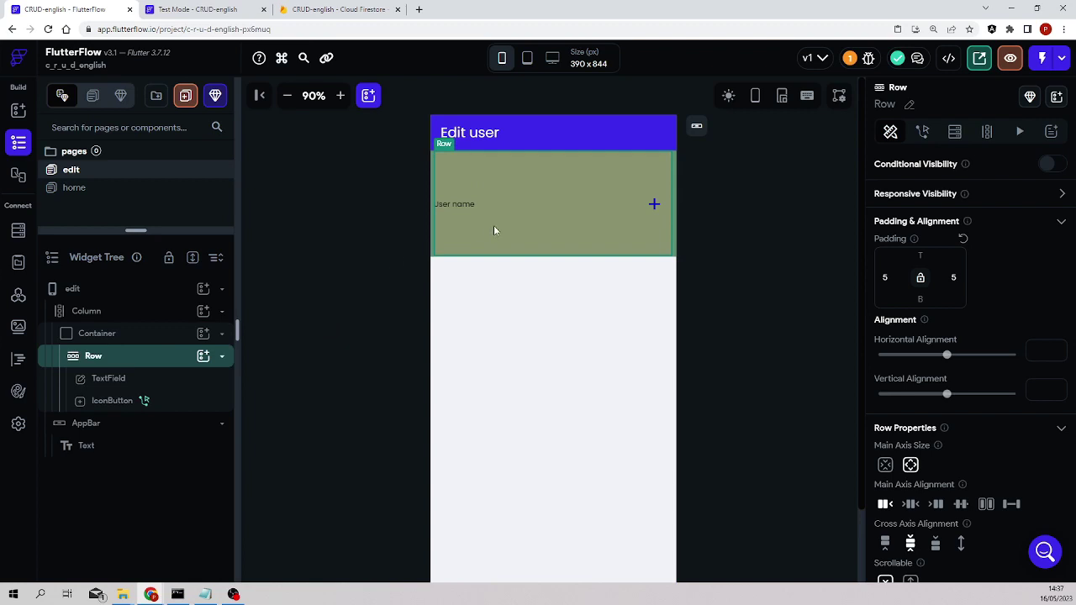
{"action": "left_click", "coordinate": [470, 210]}
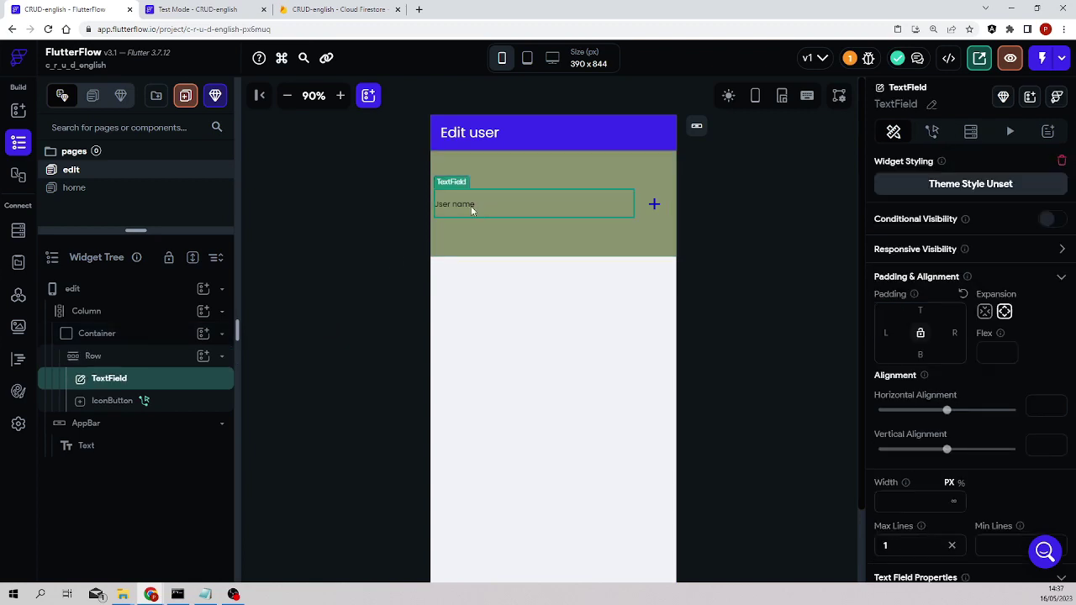
{"action": "scroll", "coordinate": [1001, 383], "scroll_direction": "down", "scroll_amount": 3}
{"action": "scroll", "coordinate": [963, 415], "scroll_direction": "down", "scroll_amount": 3}
{"action": "scroll", "coordinate": [953, 387], "scroll_direction": "up", "scroll_amount": 3}
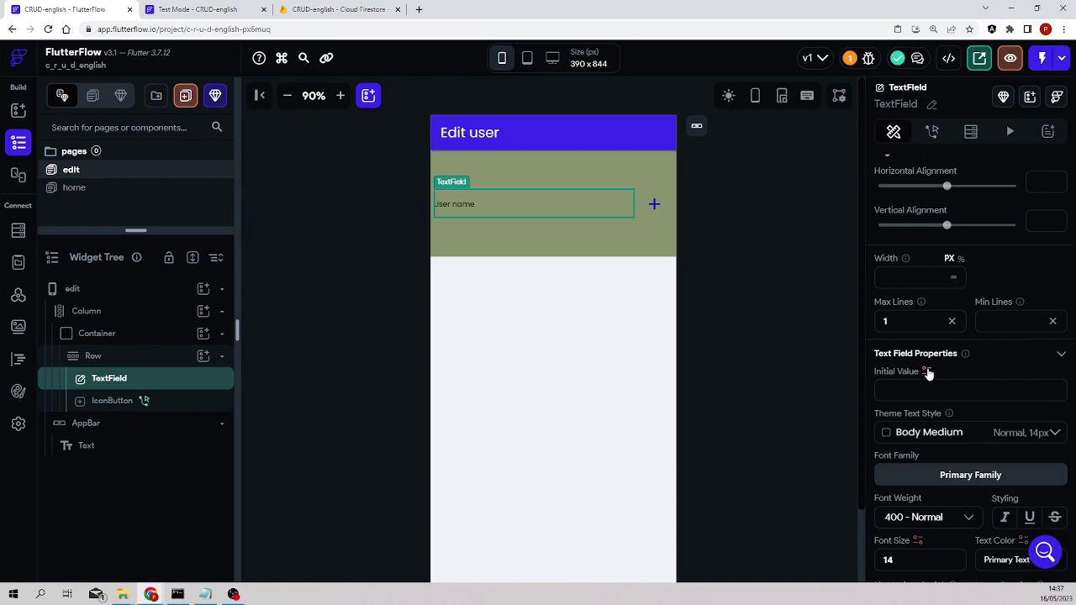
{"action": "left_click", "coordinate": [926, 372]}
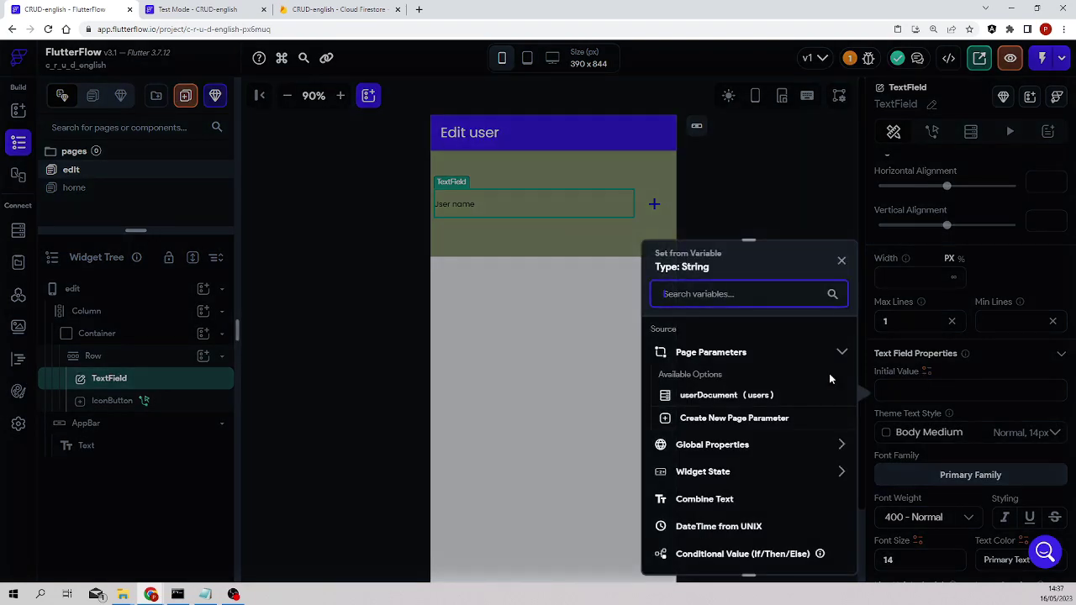
{"action": "left_click", "coordinate": [717, 395]}
{"action": "left_click", "coordinate": [701, 377]}
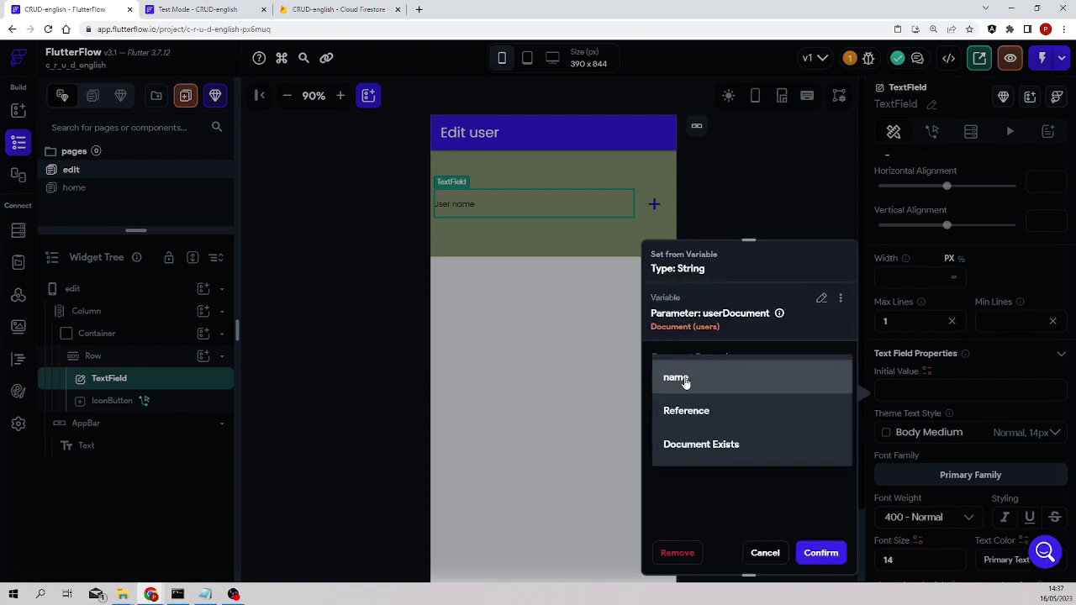
{"action": "left_click", "coordinate": [685, 380]}
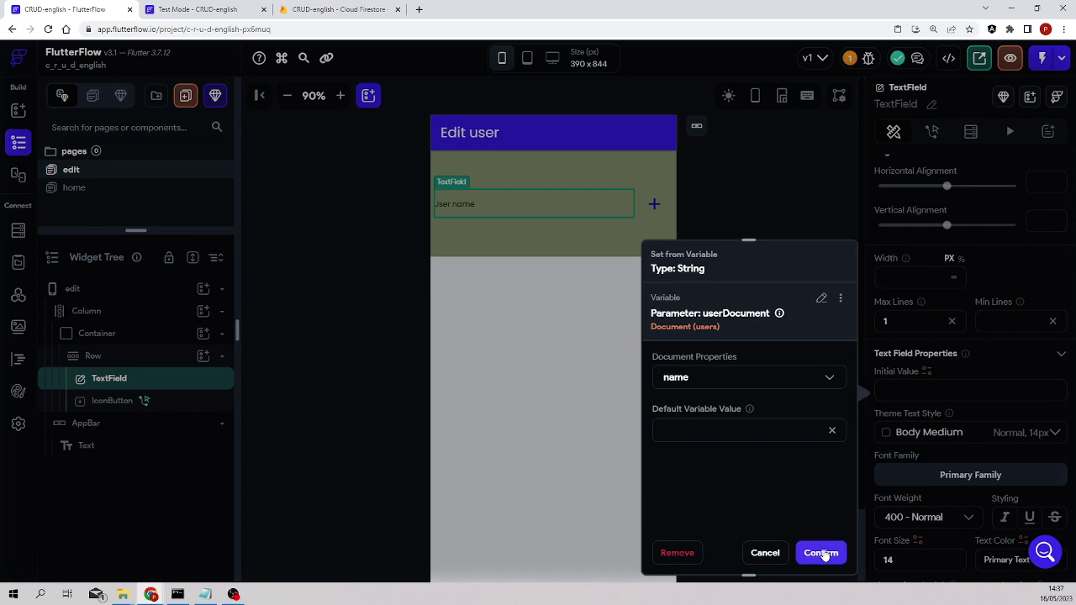
{"action": "left_click", "coordinate": [819, 553]}
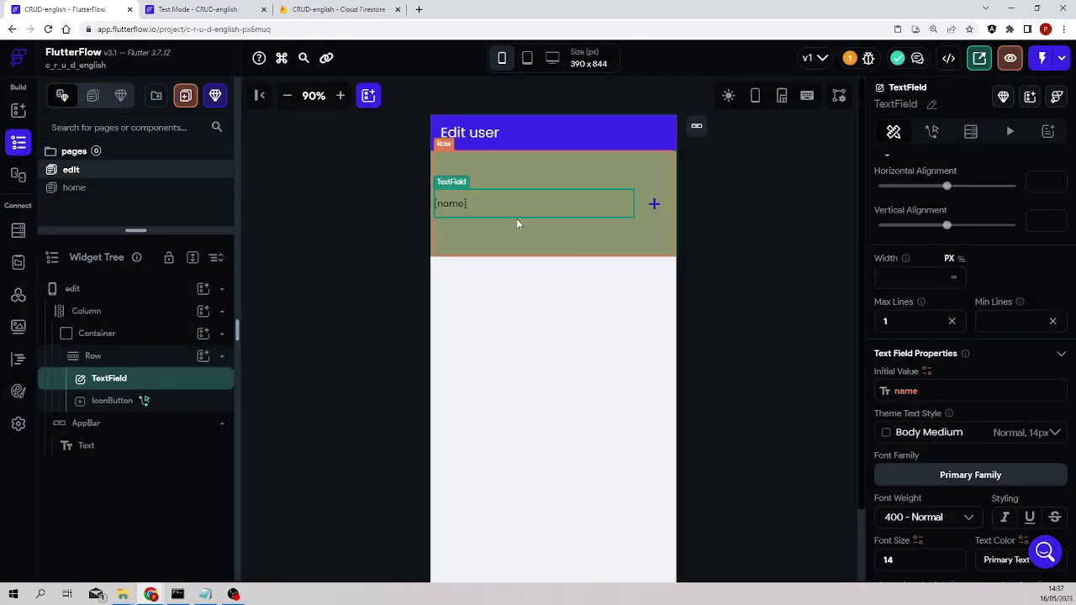
Change the On Tap action of the edit page's plus IconButton from Create Document to the Firestore Update Document backend call
{"action": "left_click", "coordinate": [654, 205]}
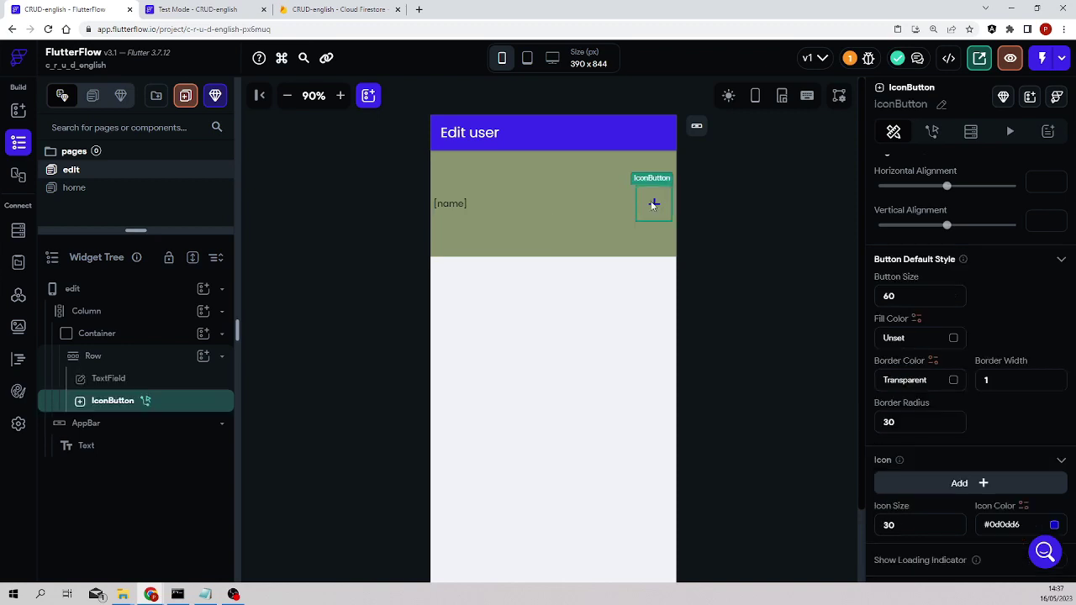
{"action": "left_click", "coordinate": [931, 135]}
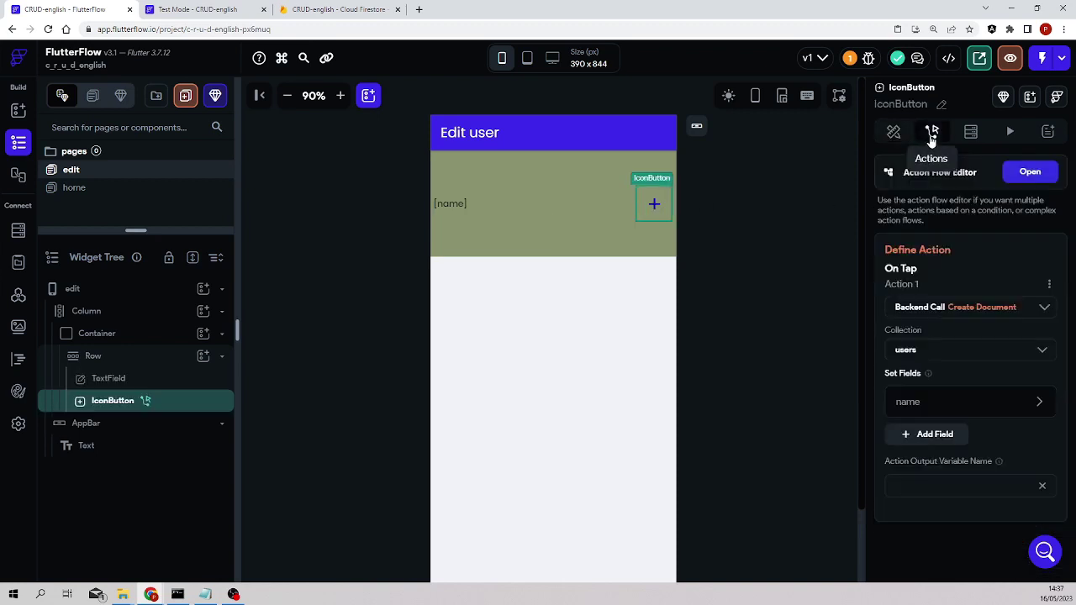
{"action": "left_click", "coordinate": [1031, 172]}
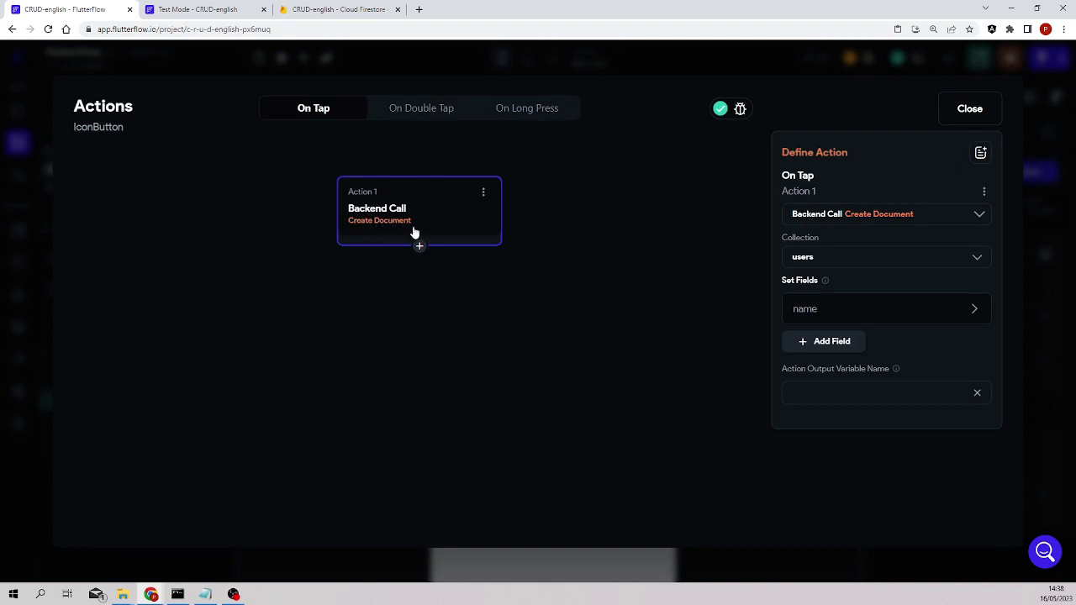
{"action": "left_click", "coordinate": [341, 15]}
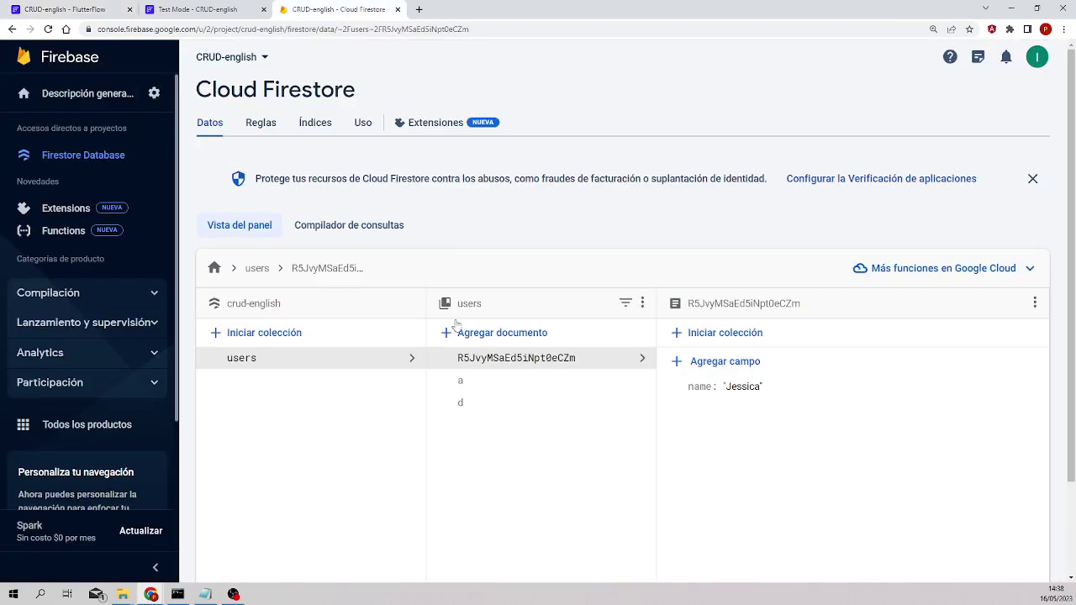
{"action": "left_click", "coordinate": [202, 10]}
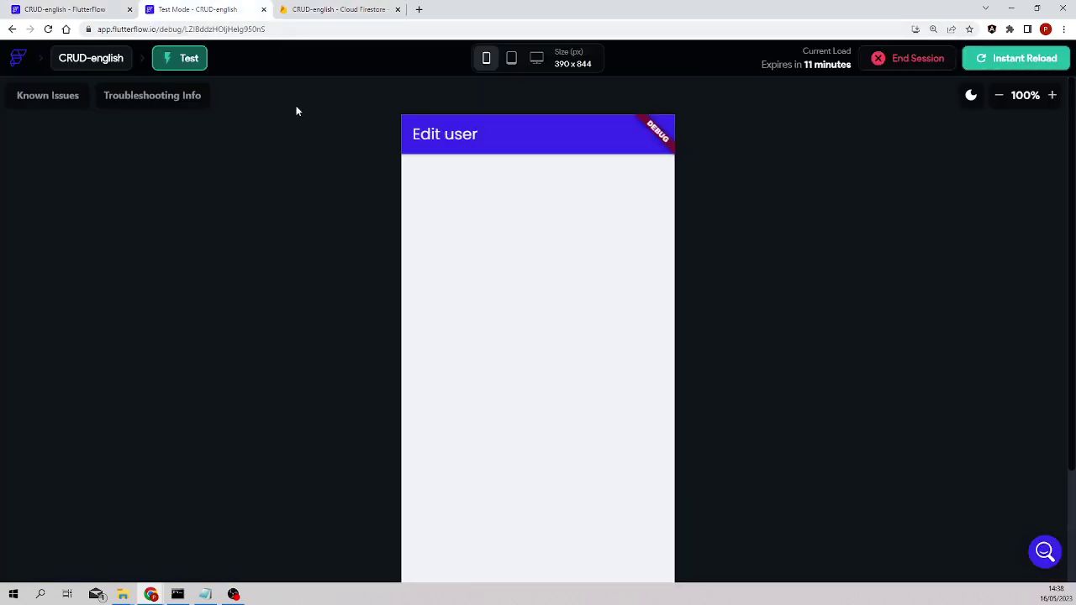
{"action": "left_click", "coordinate": [51, 10]}
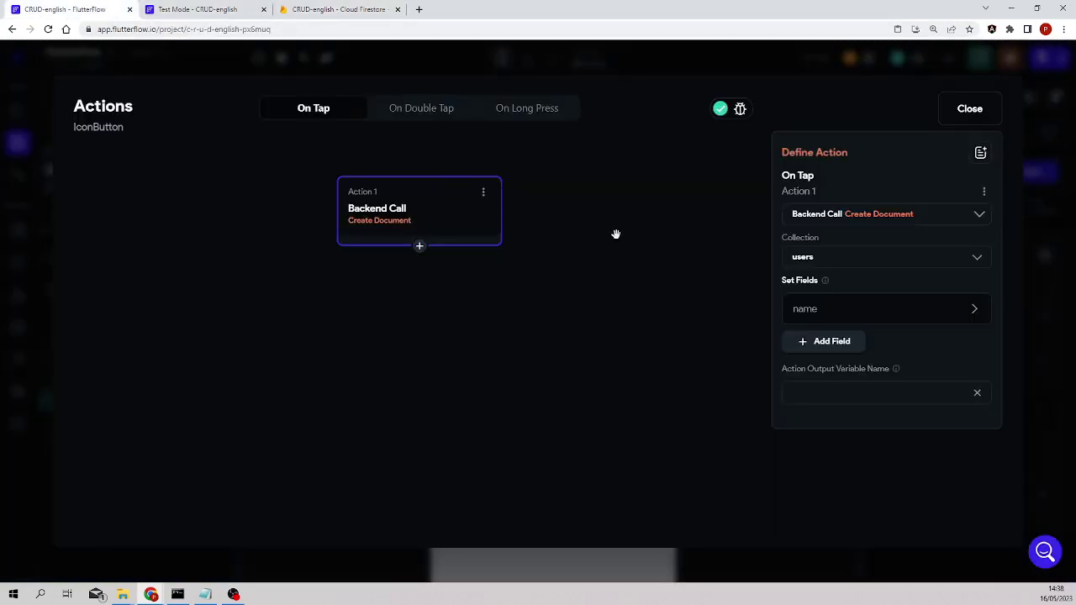
{"action": "left_click", "coordinate": [844, 217]}
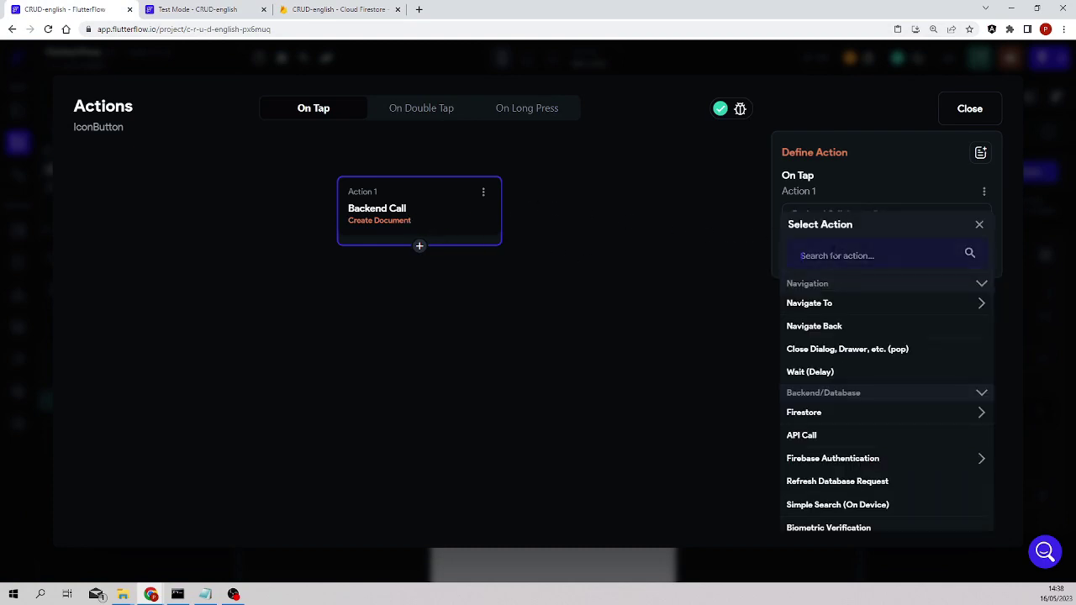
{"action": "type", "text": "up"}
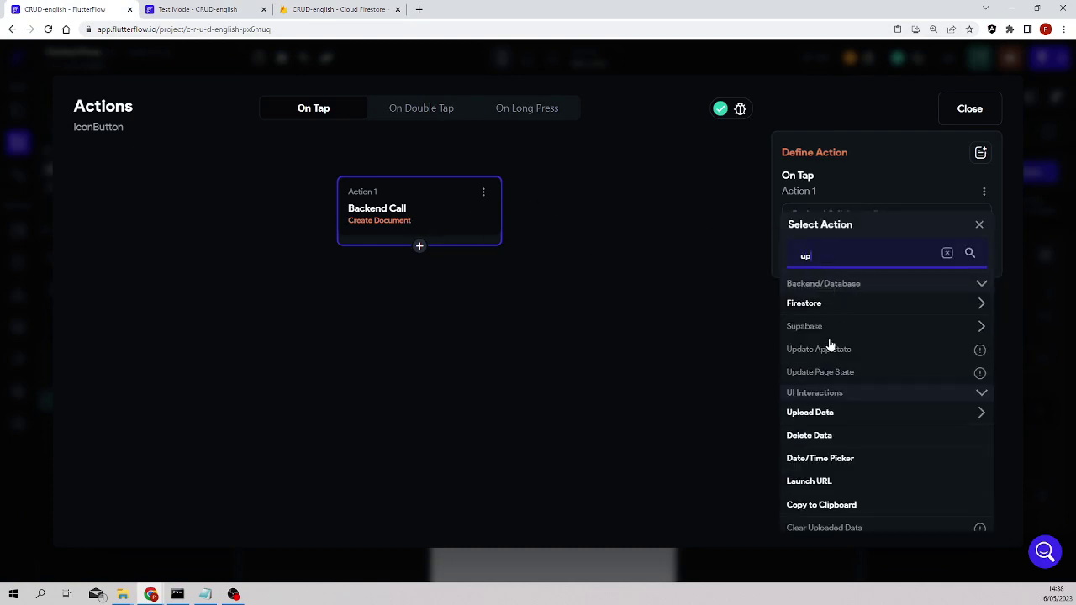
{"action": "type", "text": "date"}
{"action": "left_click", "coordinate": [856, 327]}
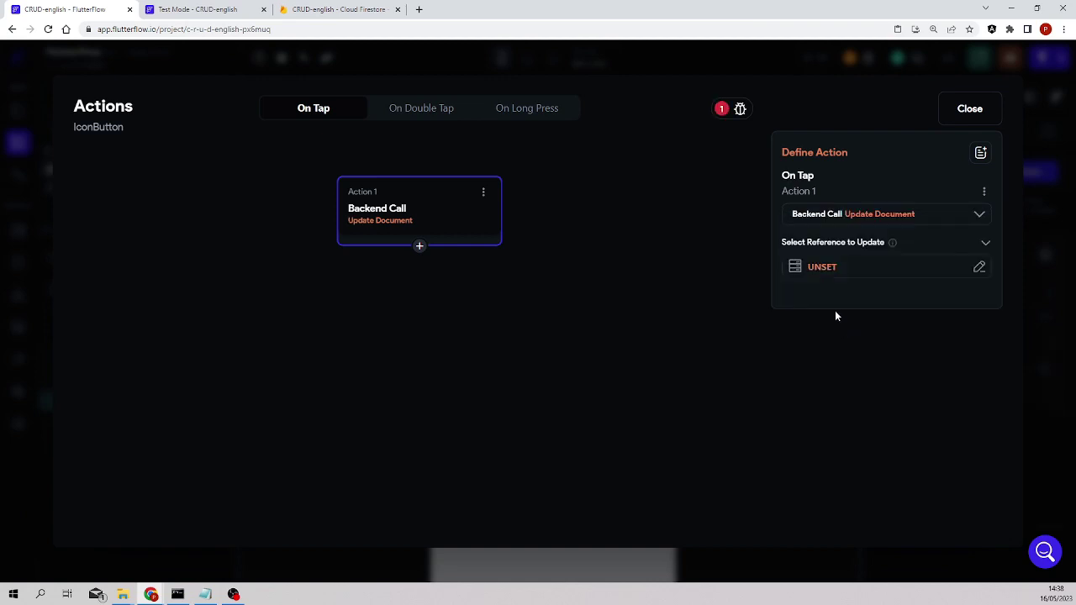
Set the Update Document action's reference to the Reference property of the userDocument page parameter
{"action": "left_click", "coordinate": [832, 270]}
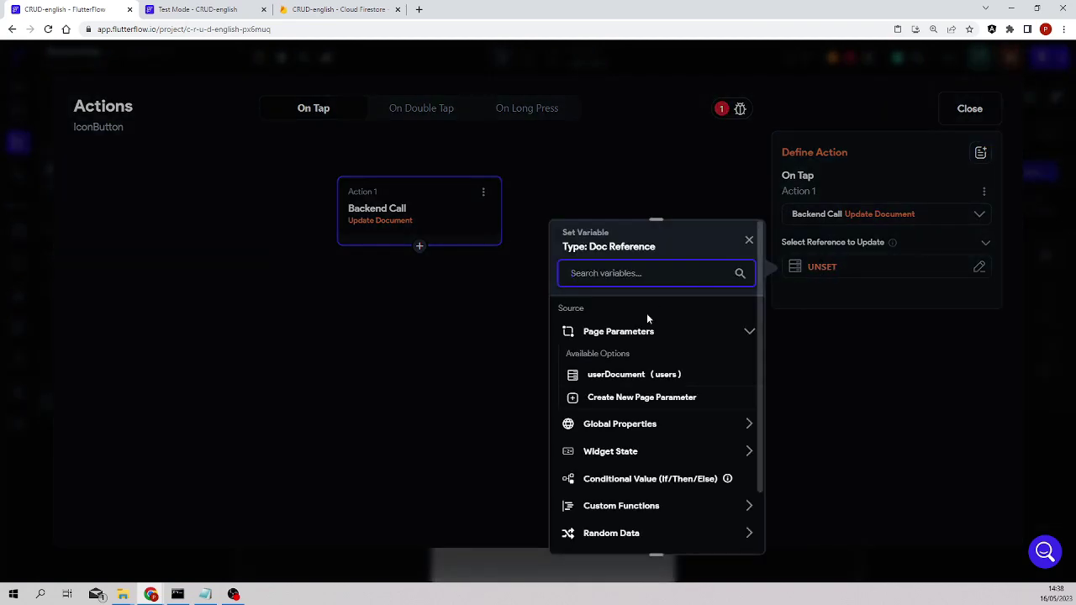
{"action": "left_click", "coordinate": [626, 376]}
{"action": "left_click", "coordinate": [604, 358]}
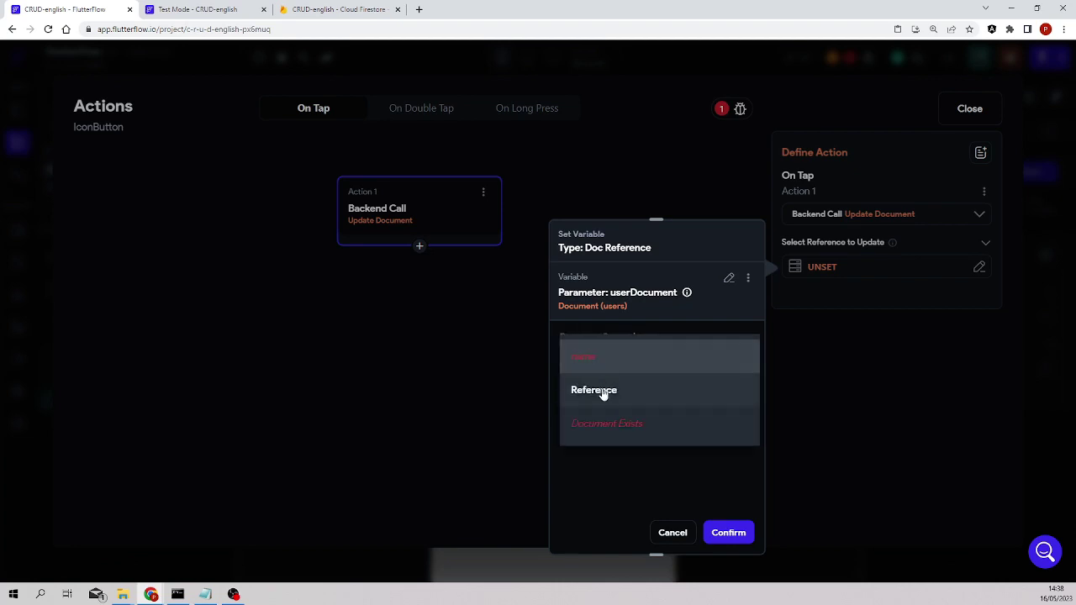
{"action": "left_click", "coordinate": [602, 391]}
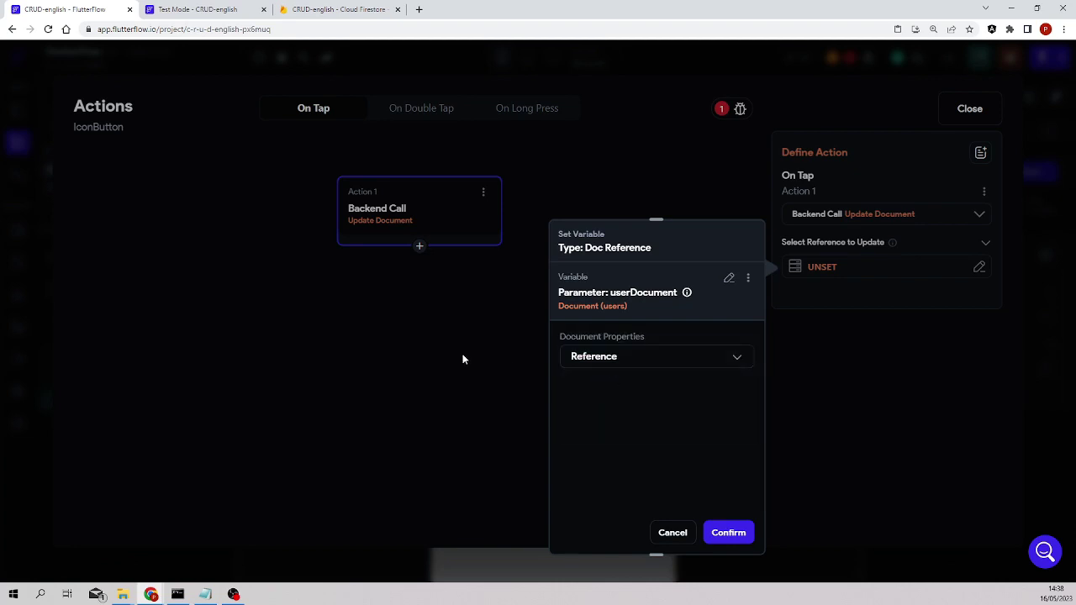
{"action": "left_click", "coordinate": [728, 533]}
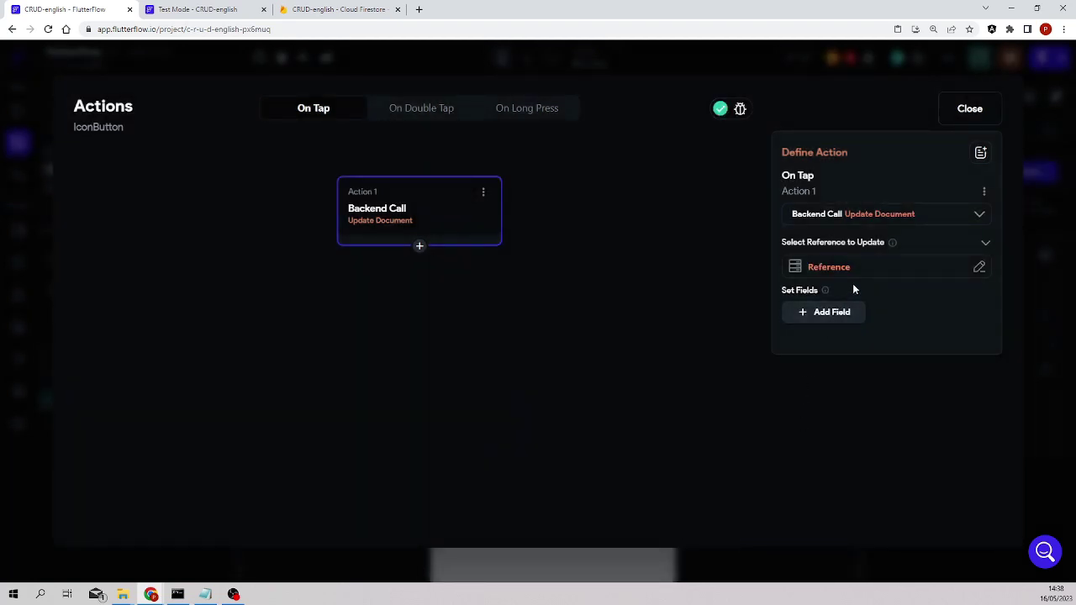
Add a Navigate Back action after the Update Document call and leave the action flow editor
{"action": "left_click", "coordinate": [419, 249]}
{"action": "left_click", "coordinate": [433, 280]}
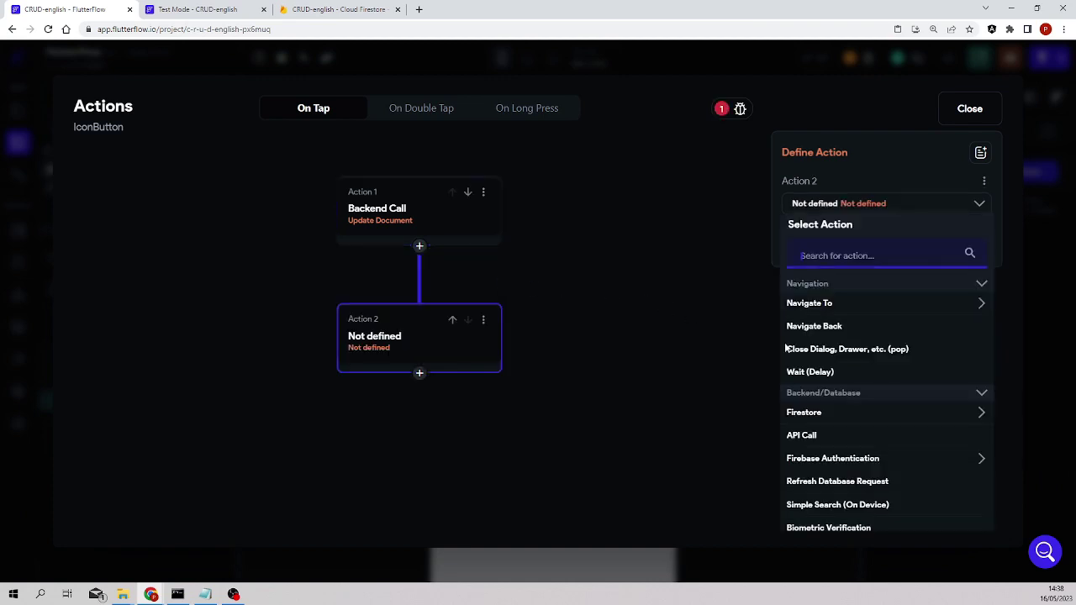
{"action": "left_click", "coordinate": [829, 327]}
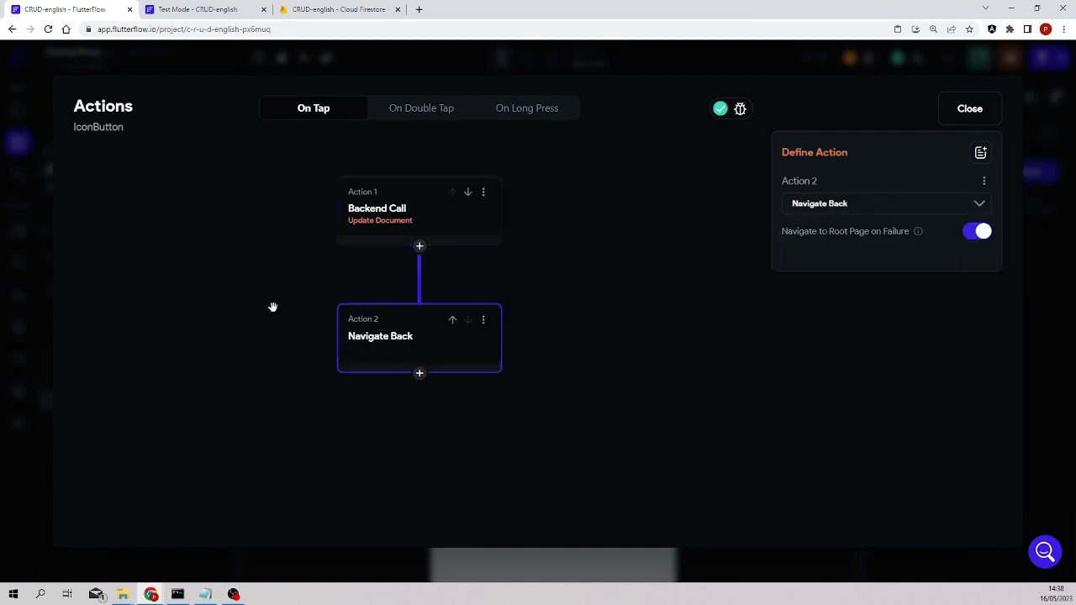
{"action": "left_click", "coordinate": [222, 74]}
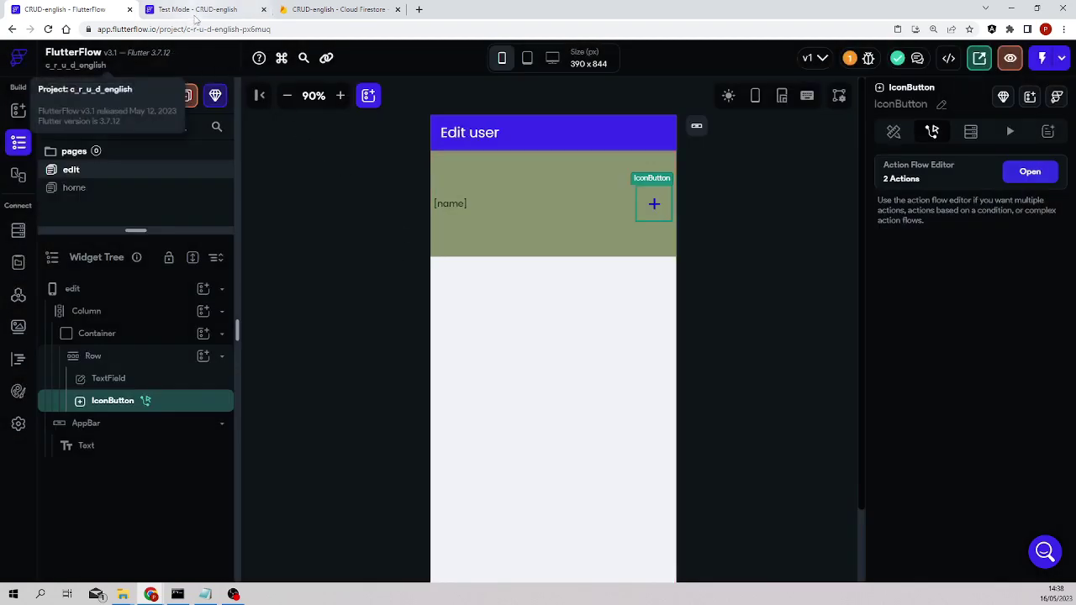
Reload the app in Test Mode and try to add a surname to the first user's name on the edit page
{"action": "left_click", "coordinate": [201, 9]}
{"action": "left_click", "coordinate": [986, 57]}
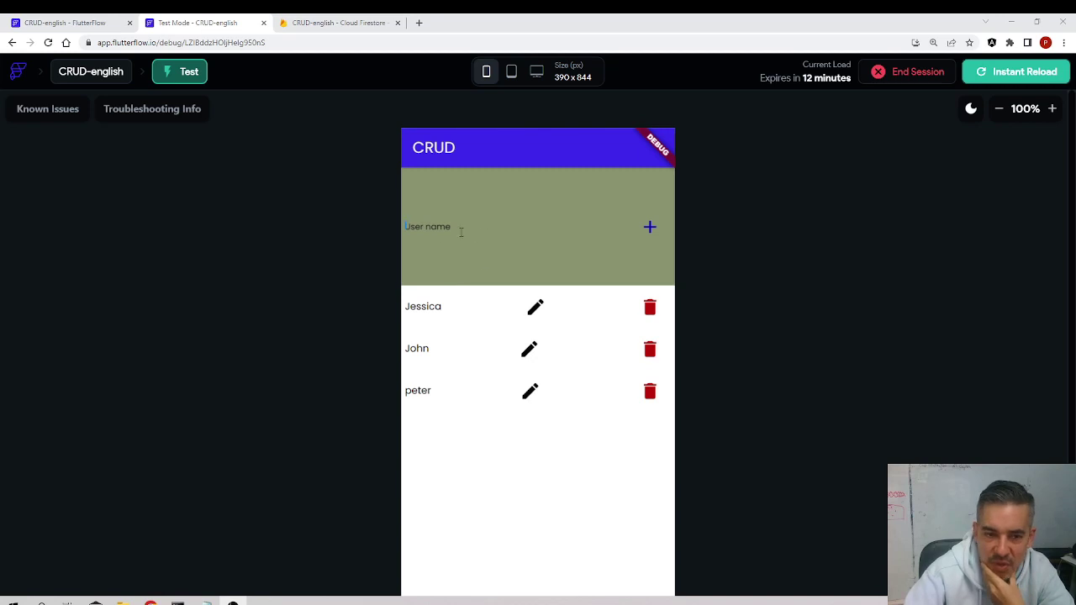
{"action": "left_click", "coordinate": [535, 306]}
{"action": "left_click", "coordinate": [434, 227]}
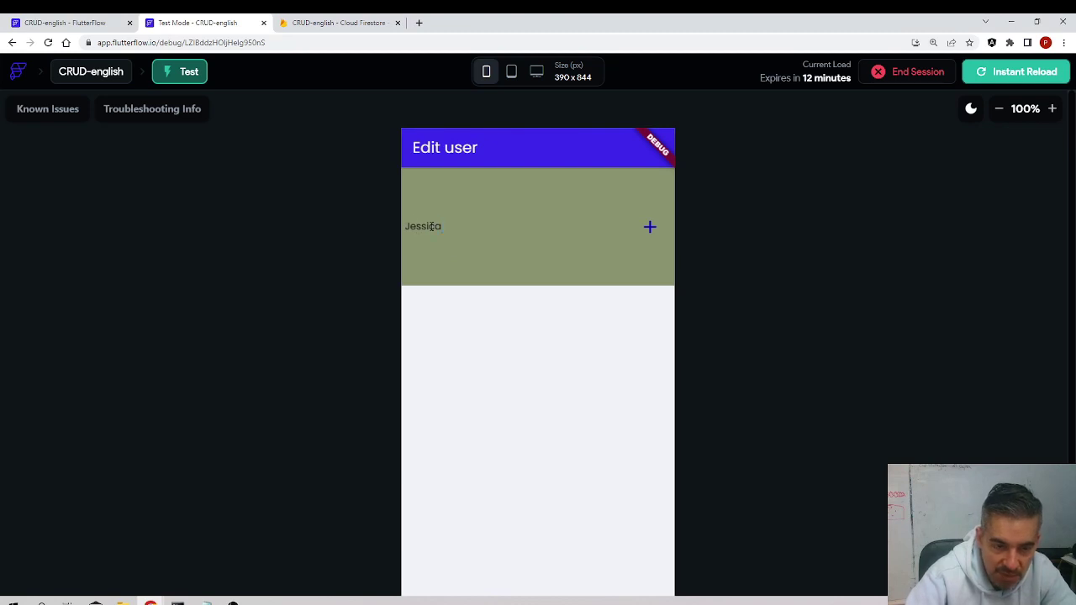
{"action": "type", "text": "Sanchez"}
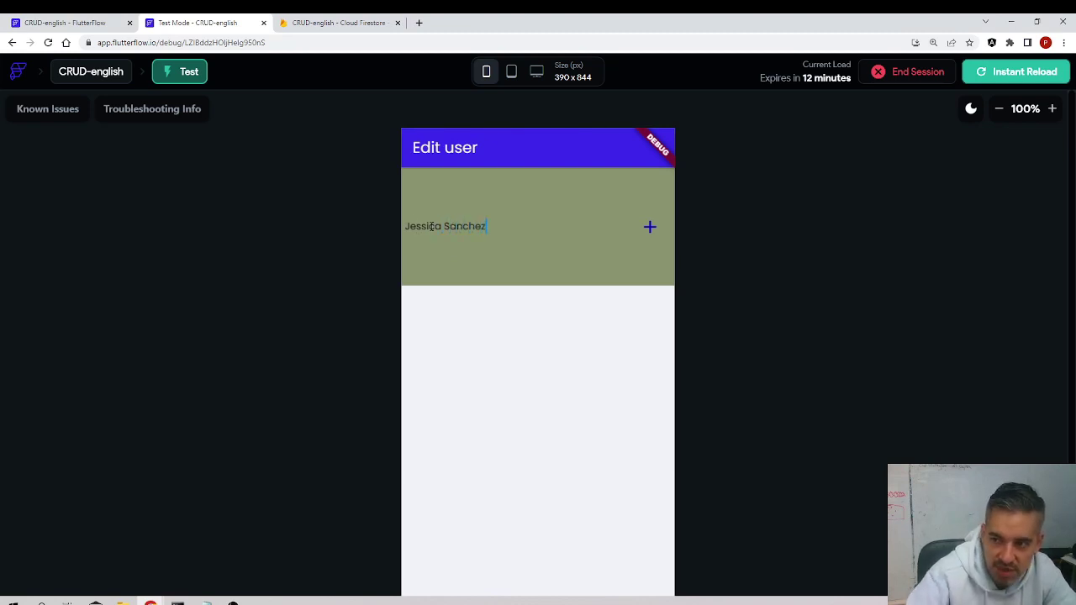
{"action": "left_click", "coordinate": [648, 227]}
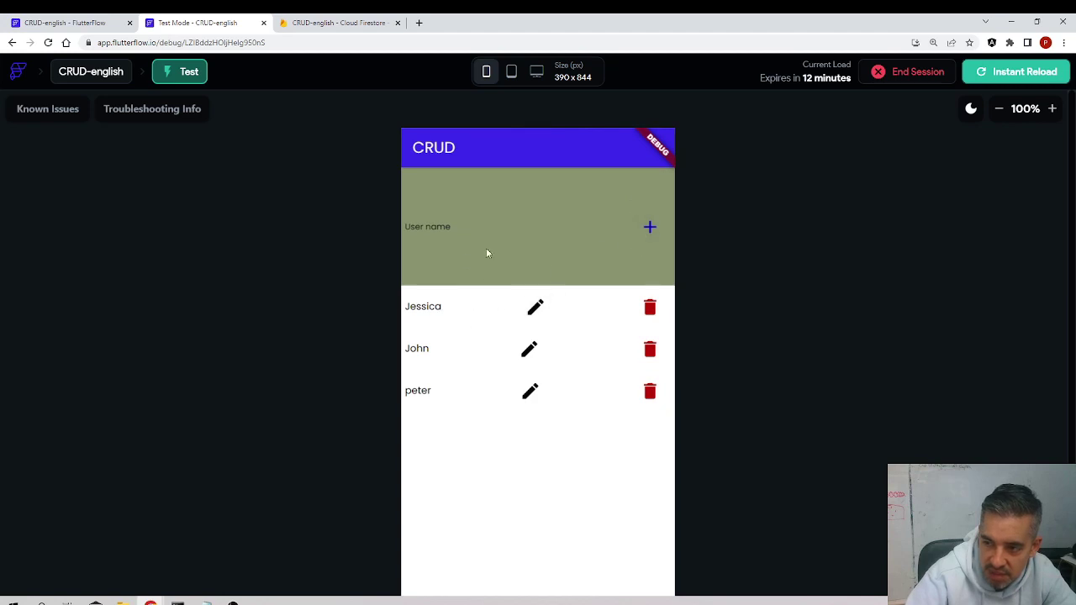
Check the name field of the first document in Firestore's users collection, and reload the Test Mode app
{"action": "left_click", "coordinate": [336, 23]}
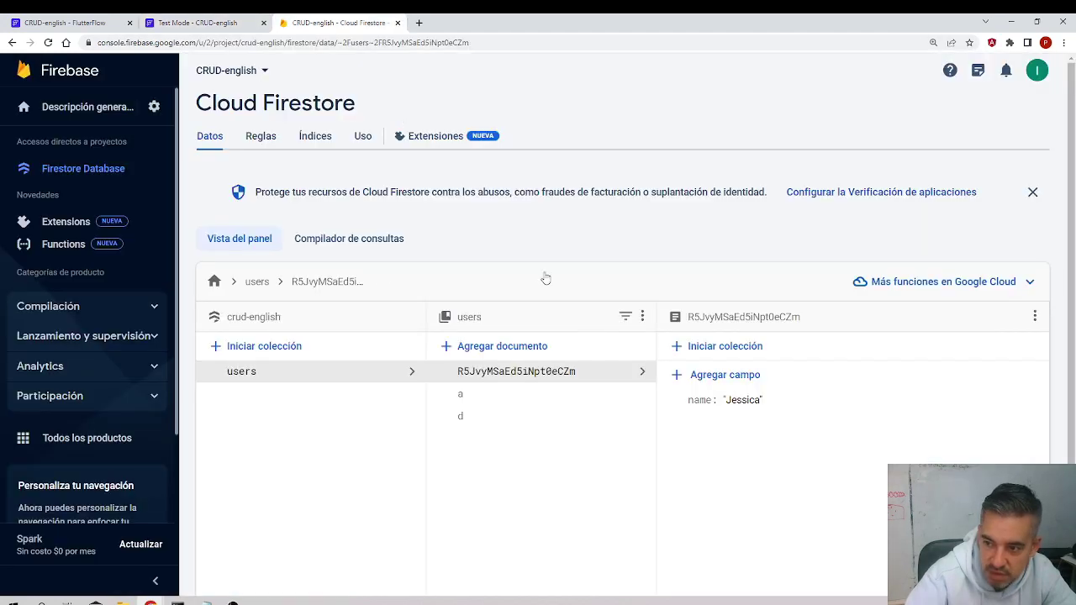
{"action": "left_click", "coordinate": [572, 394]}
{"action": "left_click", "coordinate": [553, 373]}
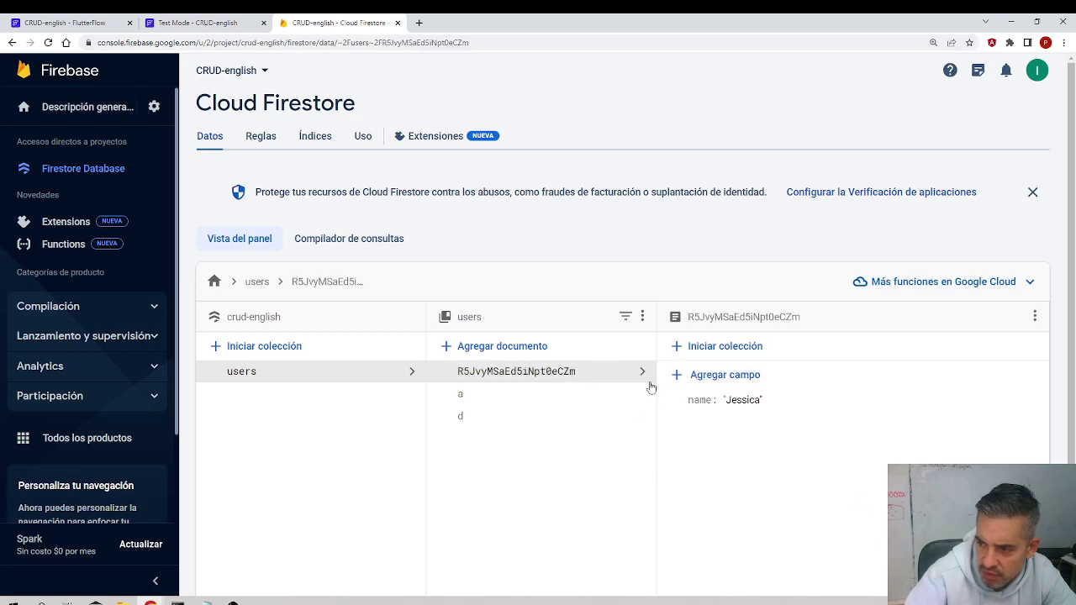
{"action": "left_click", "coordinate": [183, 23]}
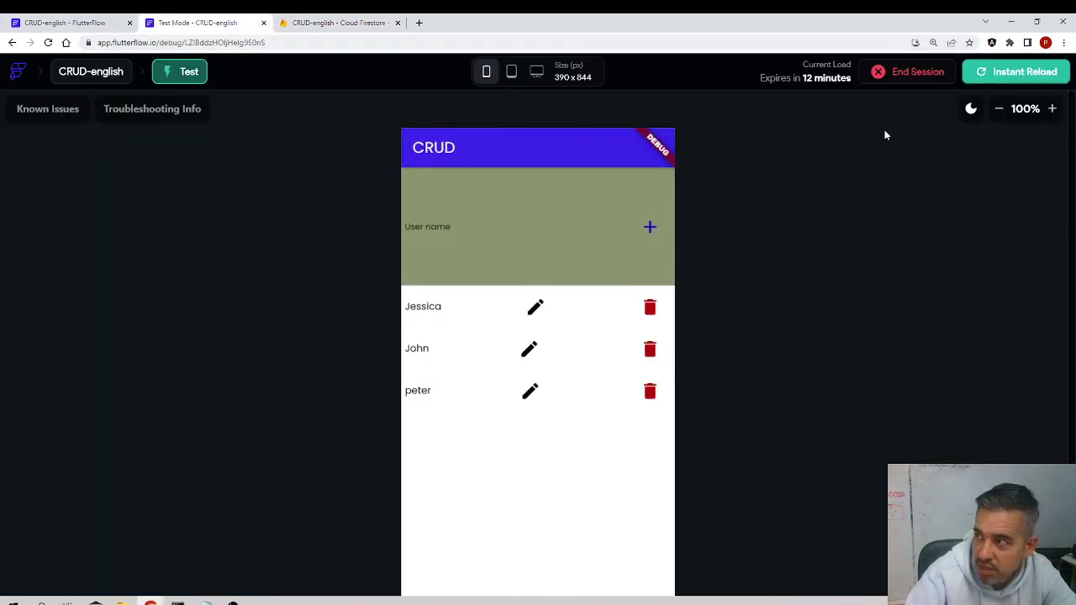
{"action": "left_click", "coordinate": [993, 81]}
Add the name field to the fields set by the edit page IconButton's Update Document action in the FlutterFlow editor
{"action": "left_click", "coordinate": [63, 23]}
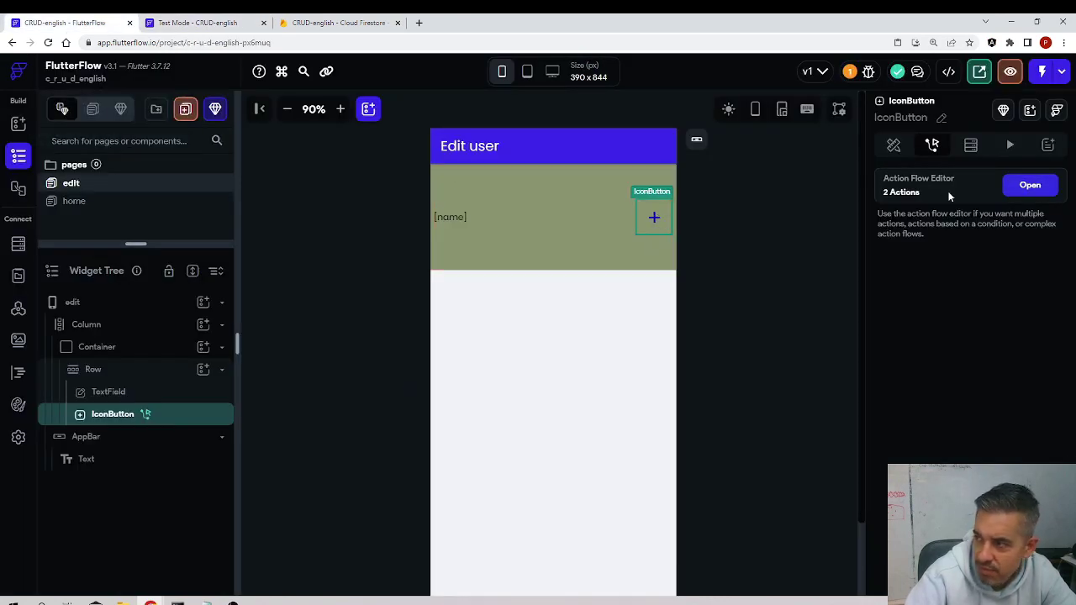
{"action": "left_click", "coordinate": [1030, 185]}
{"action": "left_click", "coordinate": [400, 237]}
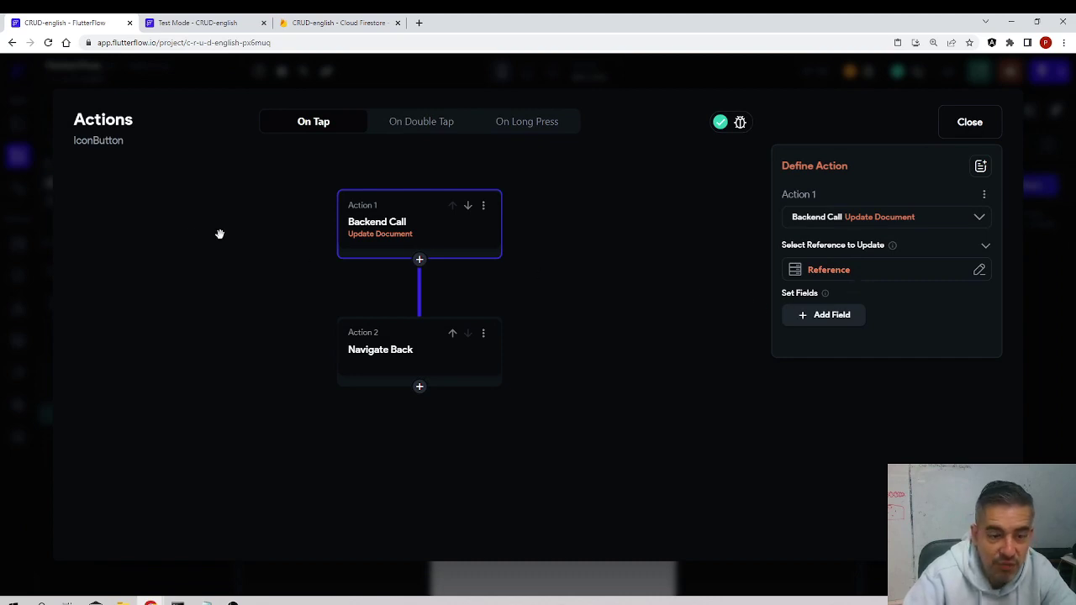
{"action": "left_click", "coordinate": [834, 317]}
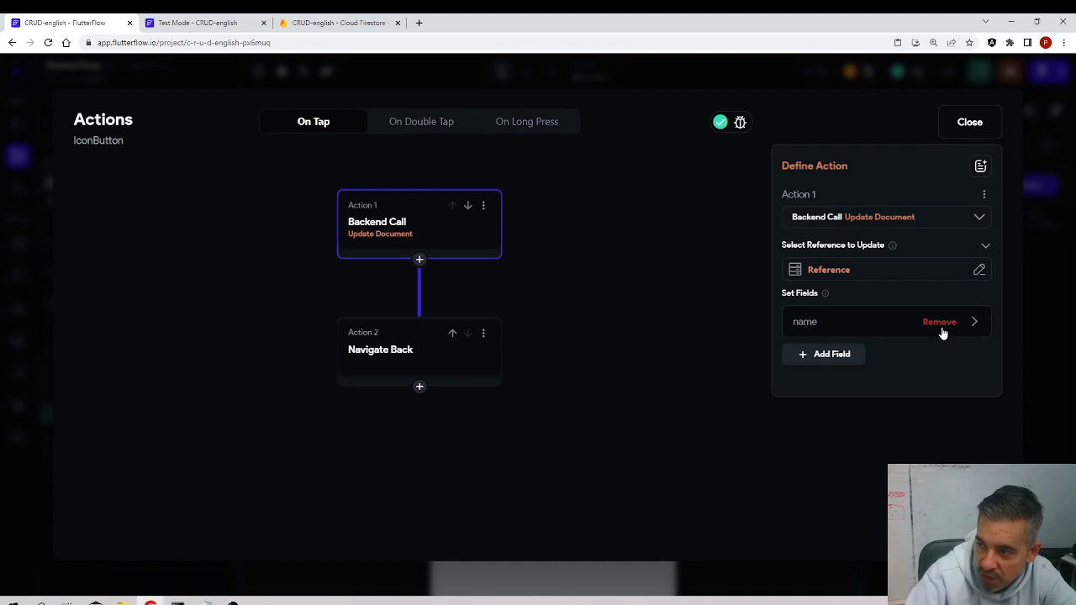
{"action": "left_click", "coordinate": [972, 327]}
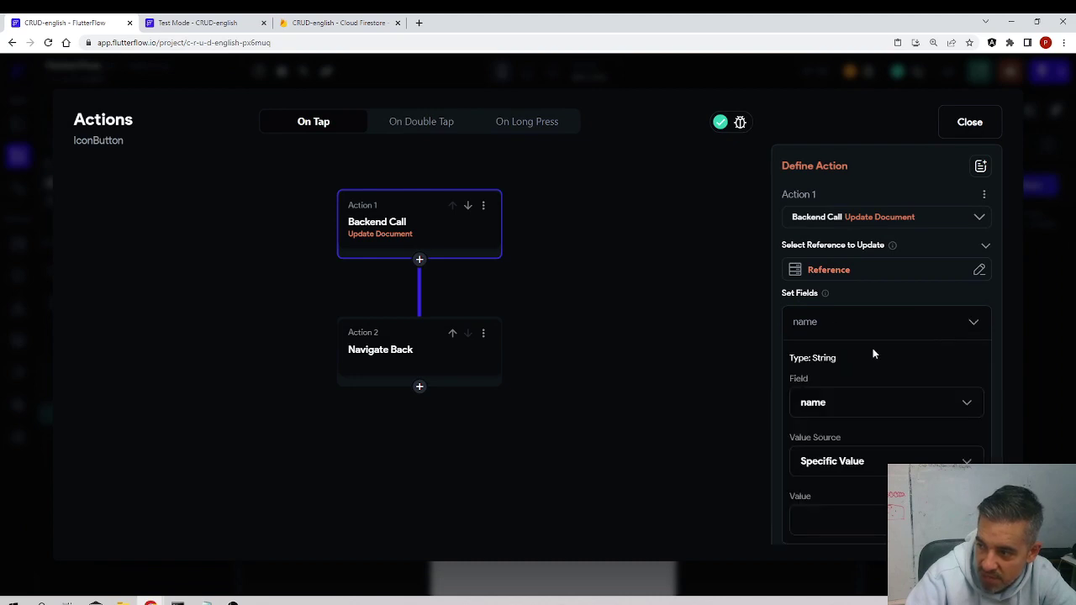
Source the name field's value from the widget state variable TextField (name) and leave the action flow editor
{"action": "left_click", "coordinate": [840, 463]}
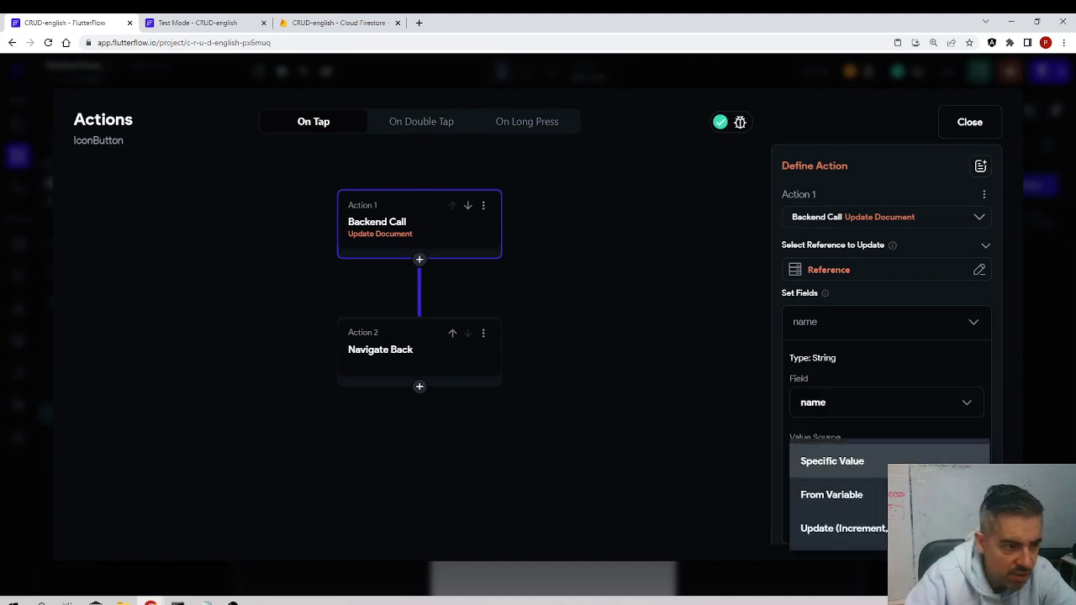
{"action": "left_click", "coordinate": [839, 484]}
{"action": "scroll", "coordinate": [830, 463], "scroll_direction": "down", "scroll_amount": 1}
{"action": "left_click", "coordinate": [841, 450]}
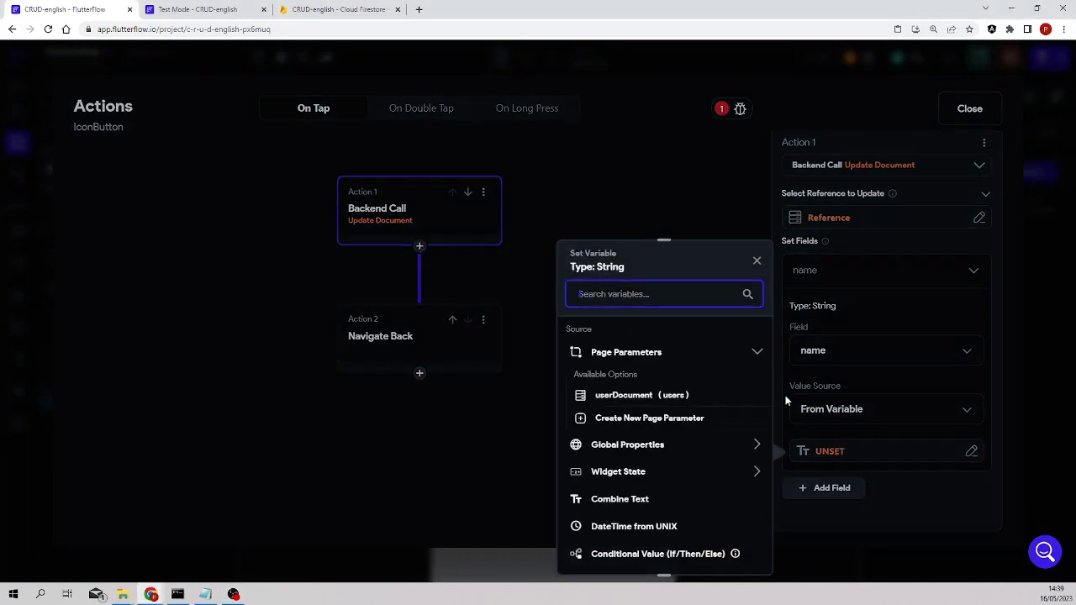
{"action": "left_click", "coordinate": [661, 472]}
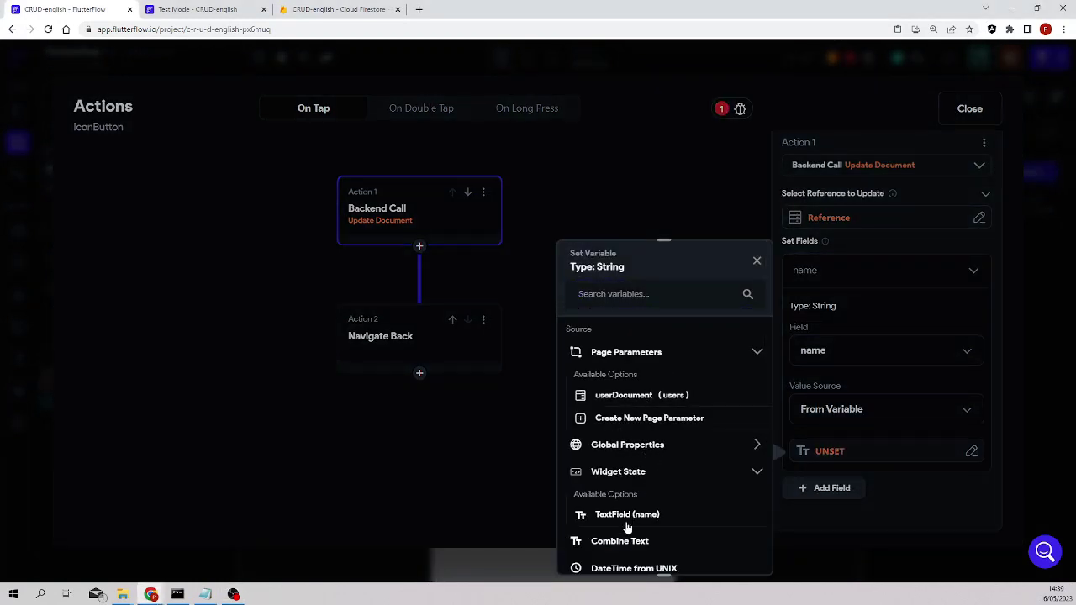
{"action": "left_click", "coordinate": [626, 516]}
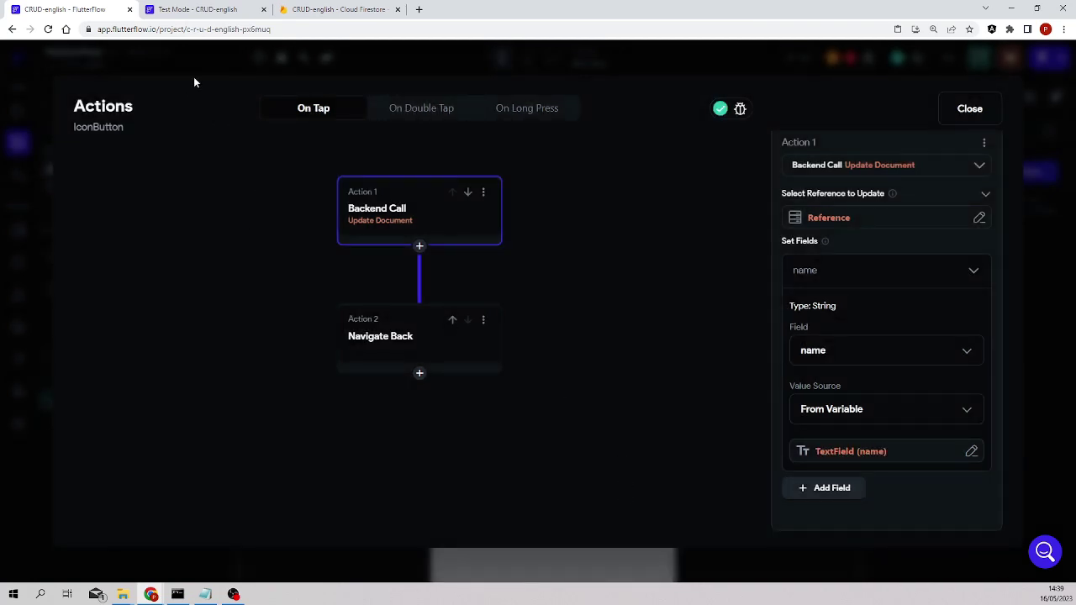
{"action": "left_click", "coordinate": [338, 64]}
Reload the app in Test Mode with the updated edit page action
{"action": "left_click", "coordinate": [1006, 58]}
{"action": "left_click", "coordinate": [1015, 58]}
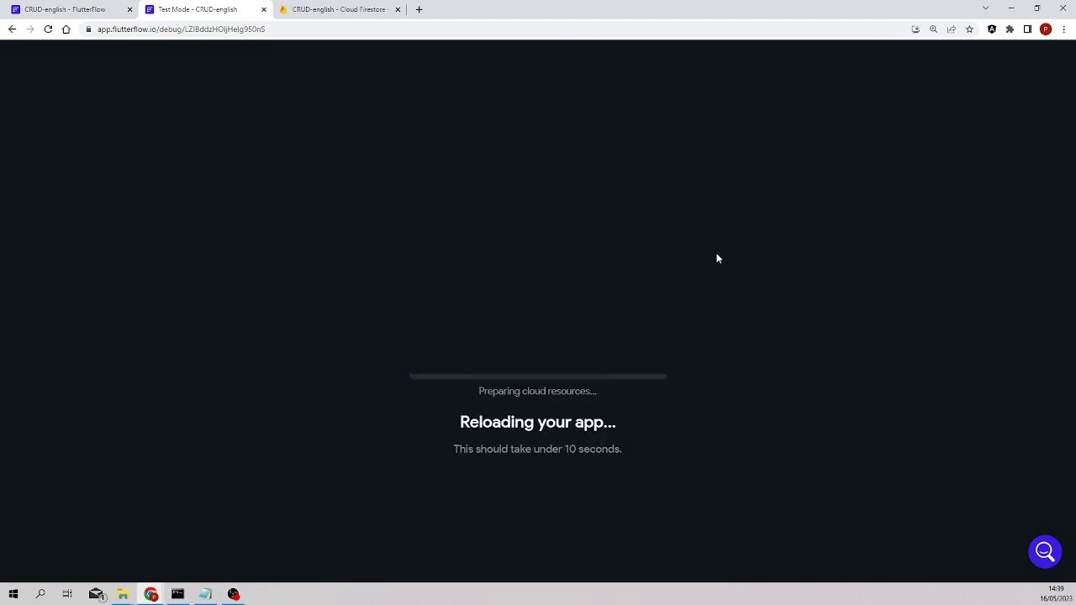
{"action": "left_click", "coordinate": [65, 10]}
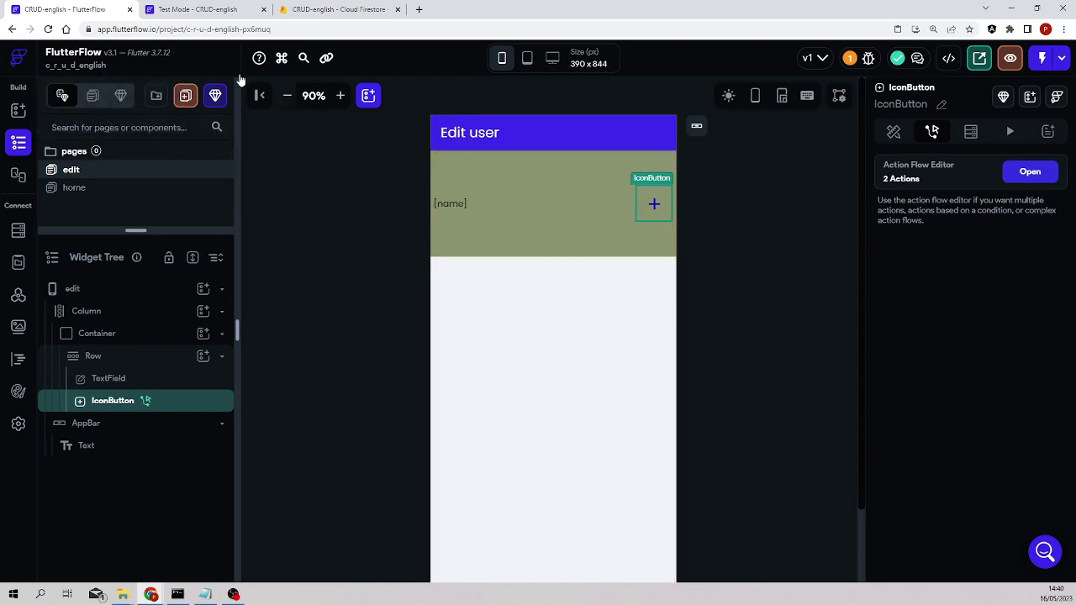
{"action": "left_click", "coordinate": [200, 9]}
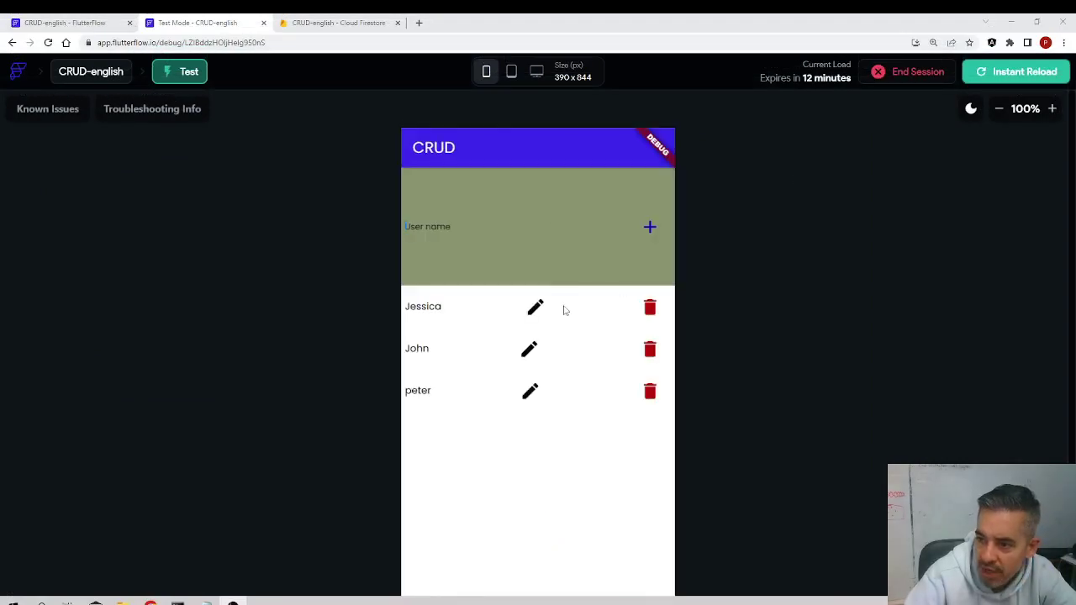
Add a surname to the first user's name on the edit page, save it, and check that user's document in Firestore
{"action": "left_click", "coordinate": [535, 307]}
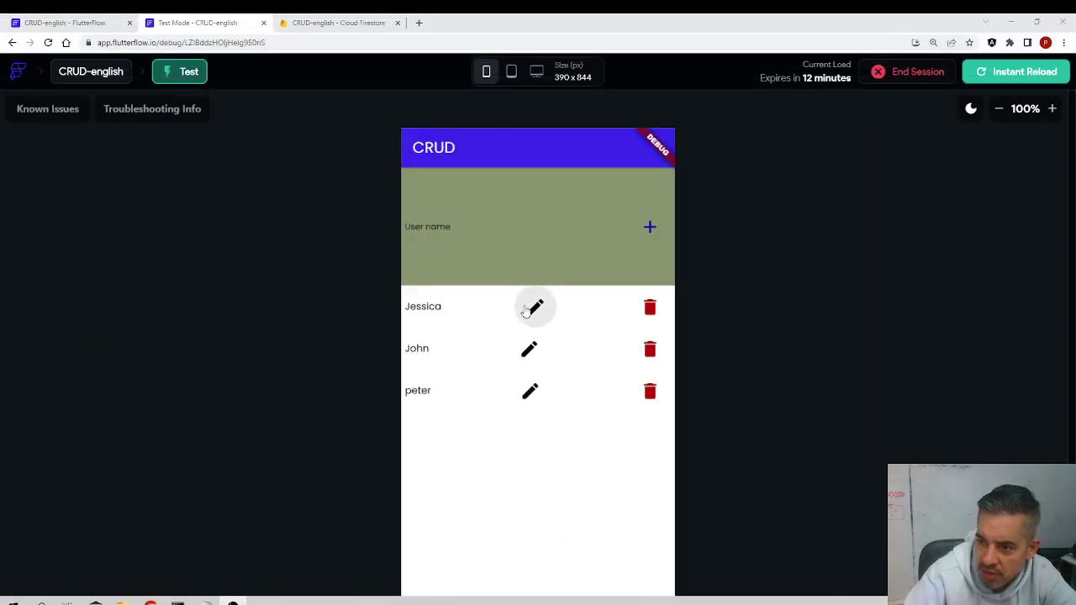
{"action": "type", "text": "Sanchez"}
{"action": "left_click", "coordinate": [648, 229]}
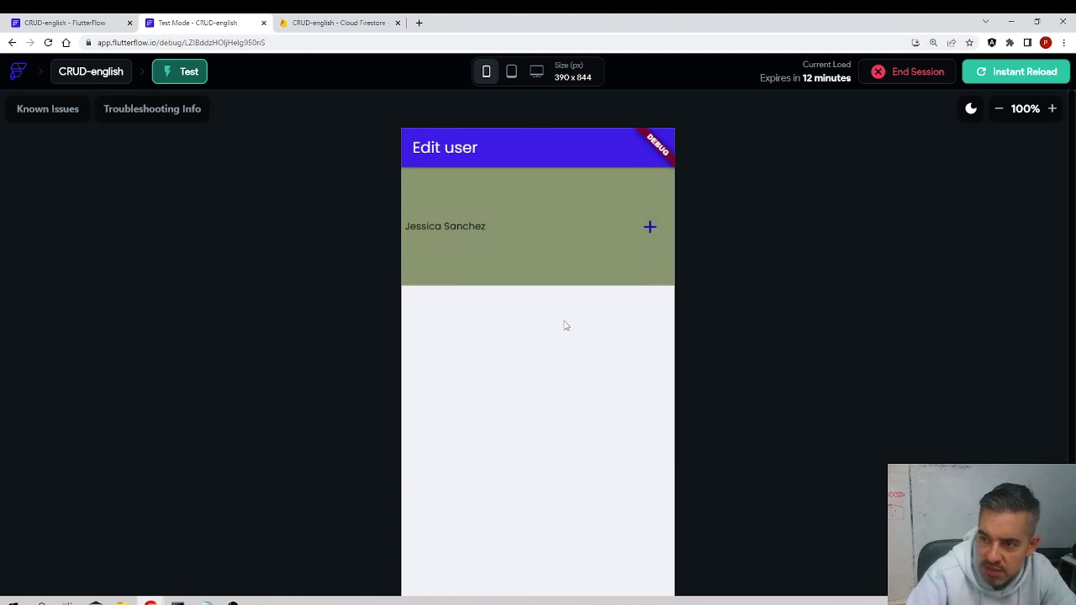
{"action": "left_click", "coordinate": [307, 23]}
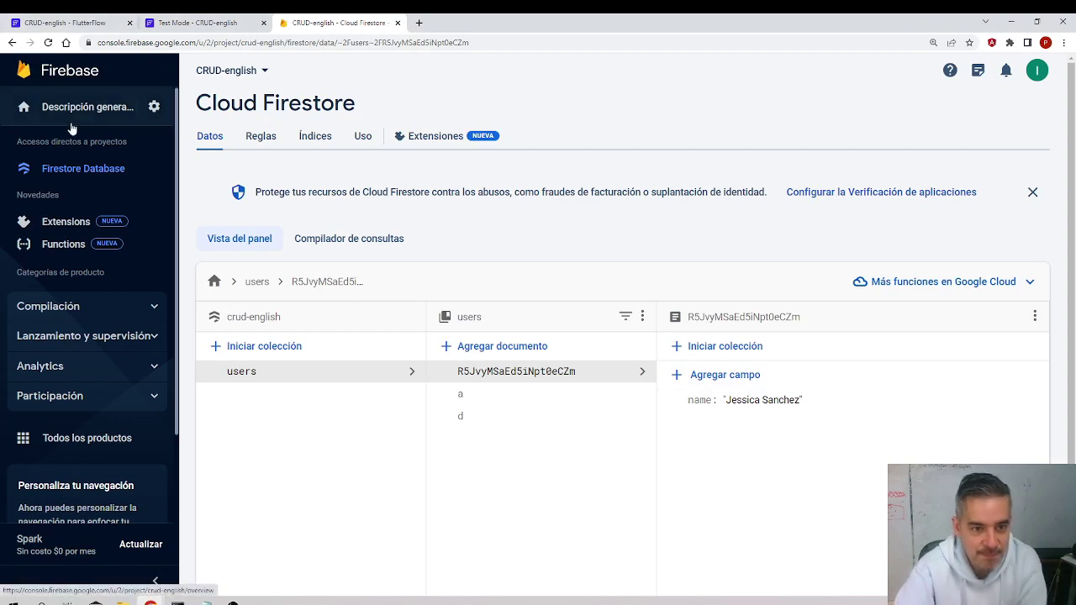
{"action": "left_click", "coordinate": [64, 23]}
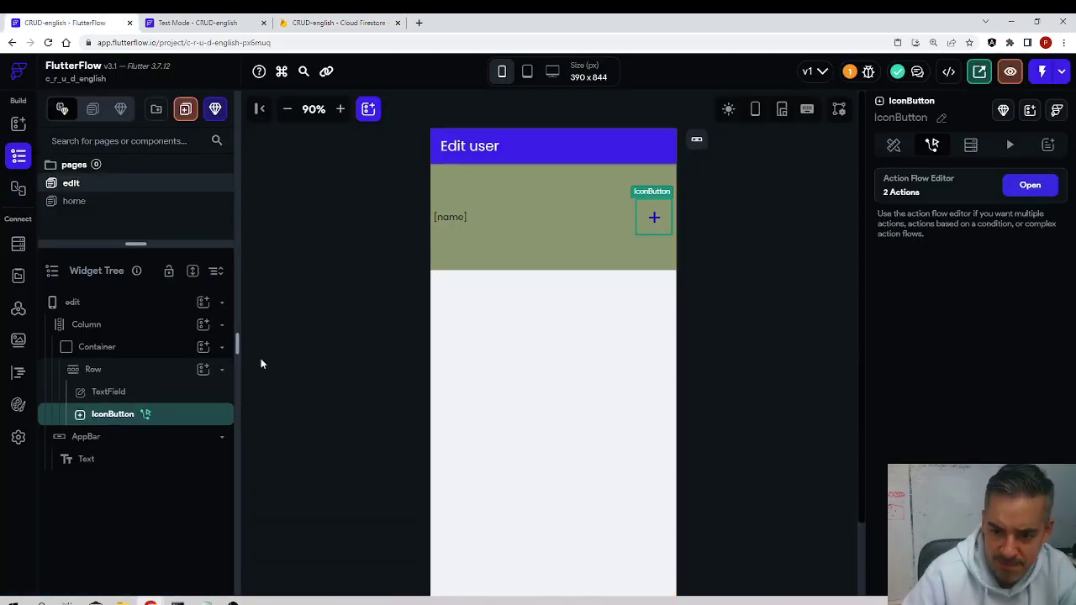
In the Test Mode app, save a surname added to the second user's name, and delete that user from the list
{"action": "left_click", "coordinate": [198, 23]}
{"action": "left_click", "coordinate": [529, 348]}
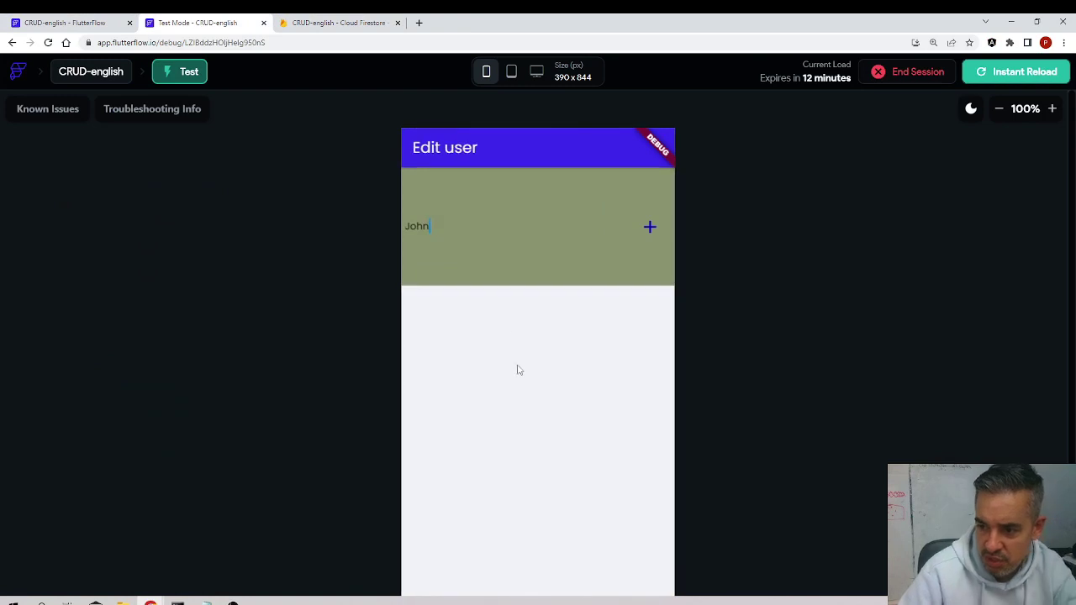
{"action": "left_click", "coordinate": [489, 263]}
{"action": "type", "text": "Smith"}
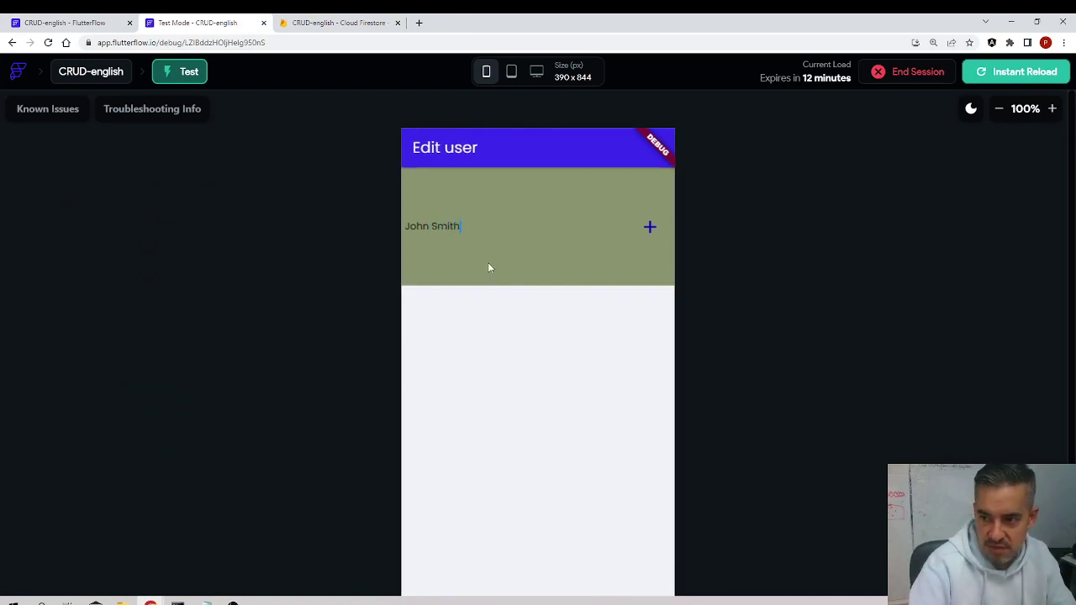
{"action": "left_click", "coordinate": [651, 229]}
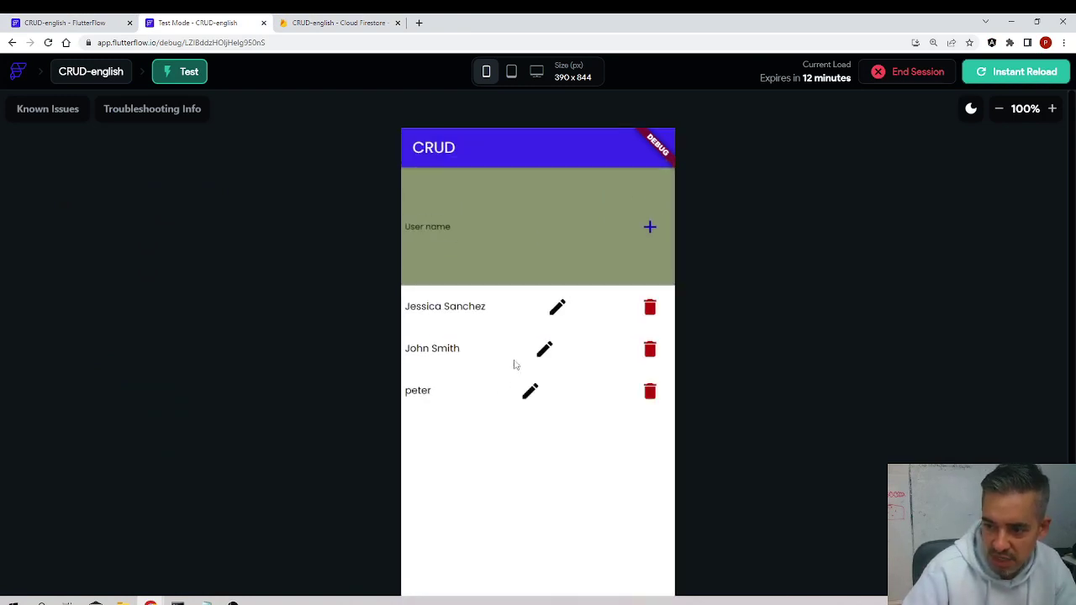
{"action": "left_click", "coordinate": [649, 348]}
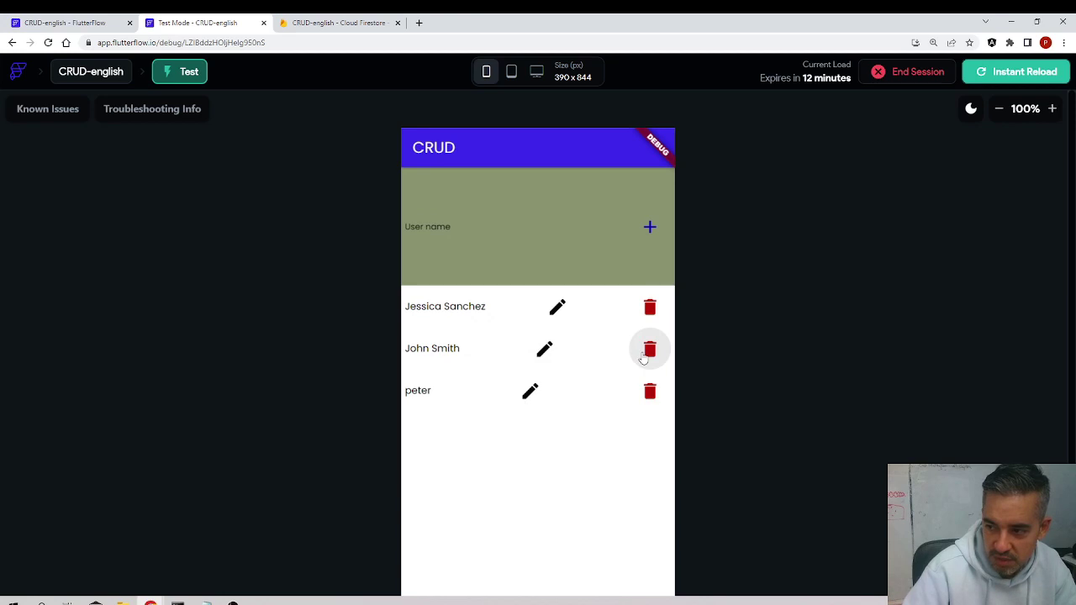
Add a new user with a full name on the home page, delete that user, and return to the FlutterFlow editor
{"action": "left_click", "coordinate": [459, 229]}
{"action": "type", "text": "U"}
{"action": "type", "text": "in"}
{"action": "type", "text": "a Len"}
{"action": "left_click", "coordinate": [649, 226]}
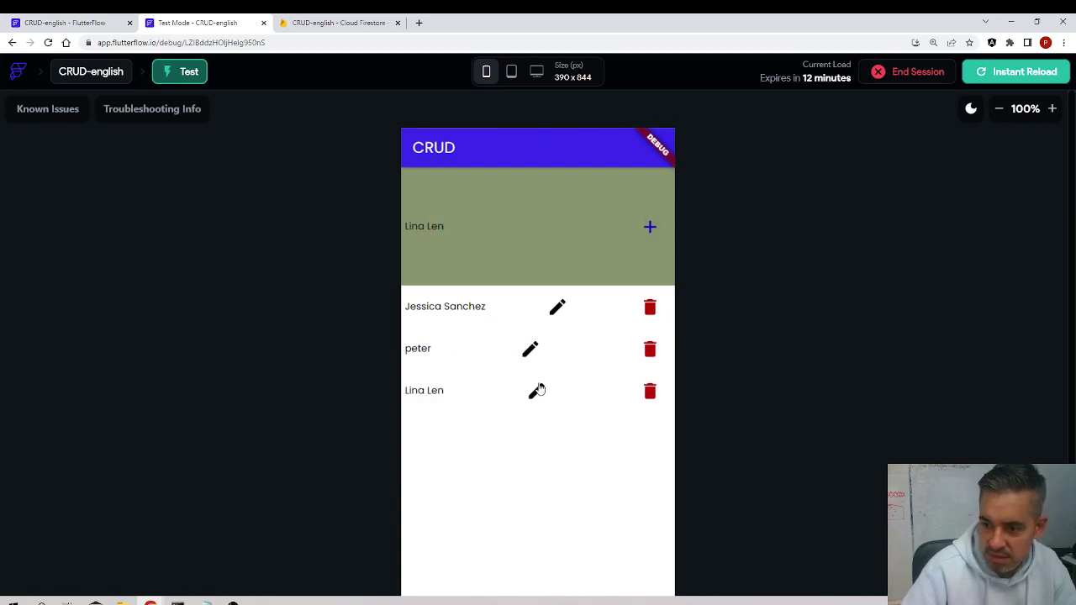
{"action": "left_click", "coordinate": [650, 391]}
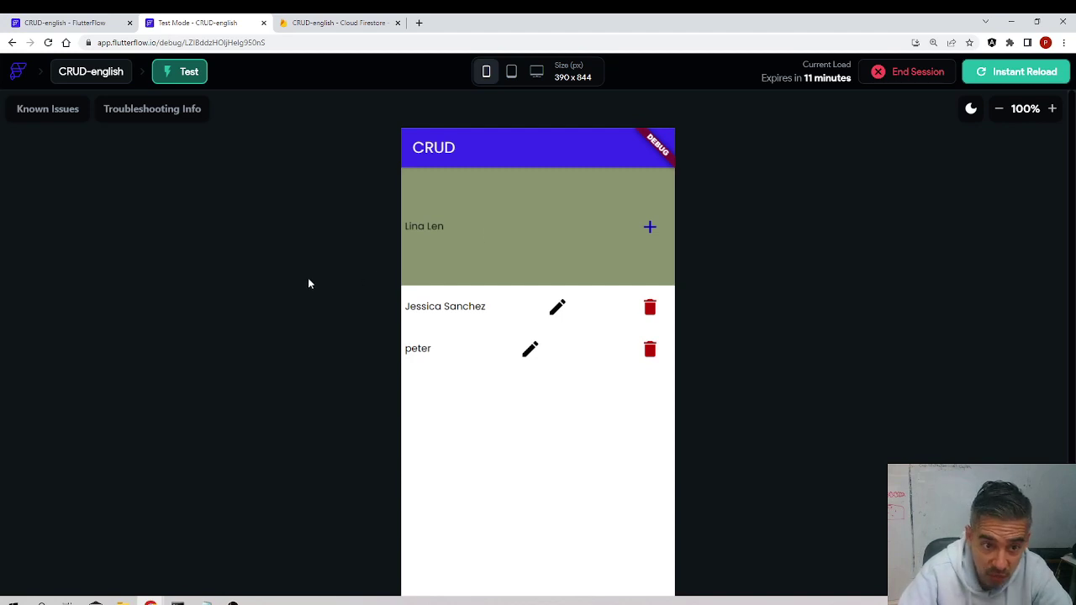
{"action": "left_click", "coordinate": [63, 23]}
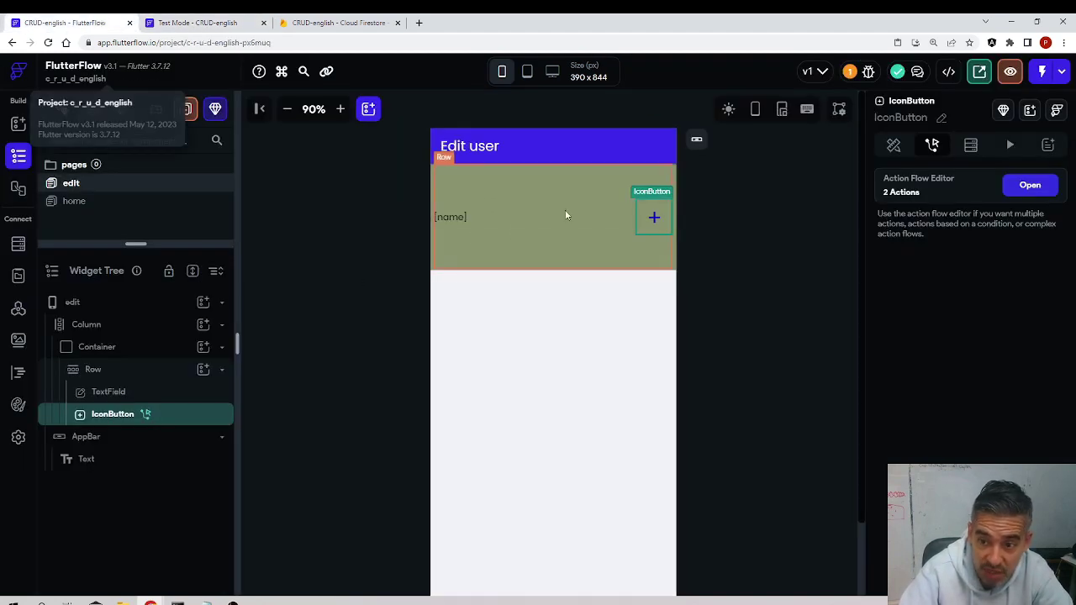